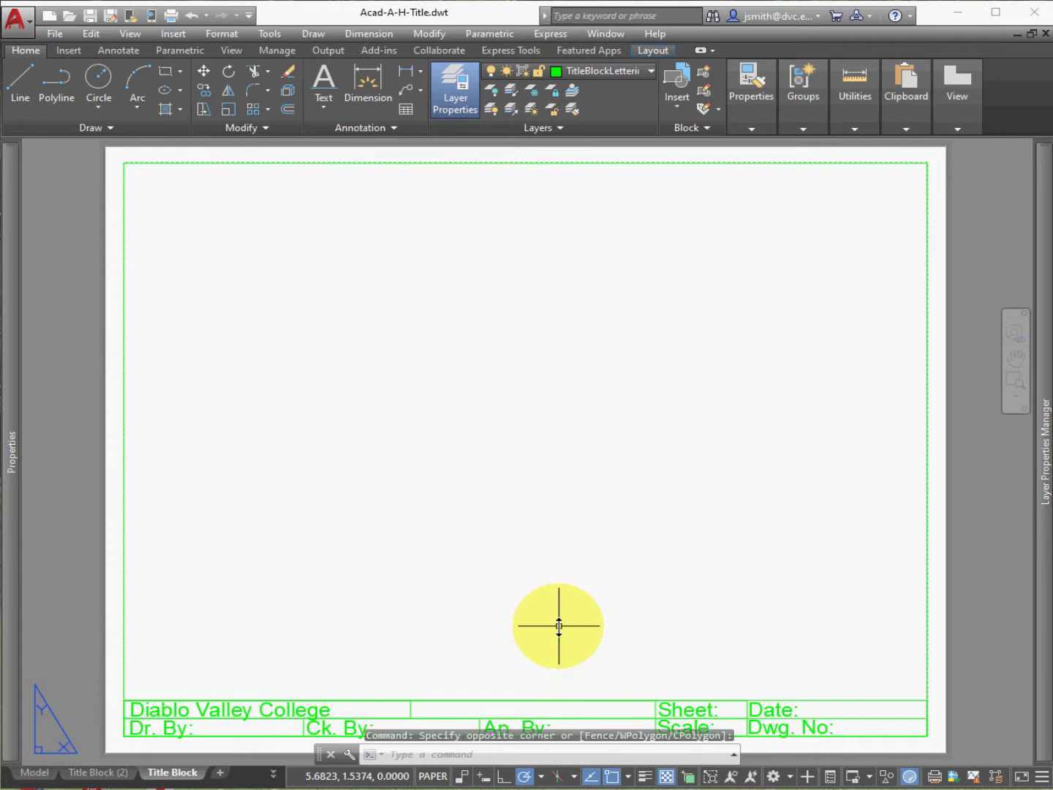
Make the Construction layer current and switch from the title block layout to model space
{"action": "mouse_move", "coordinate": [1044, 545]}
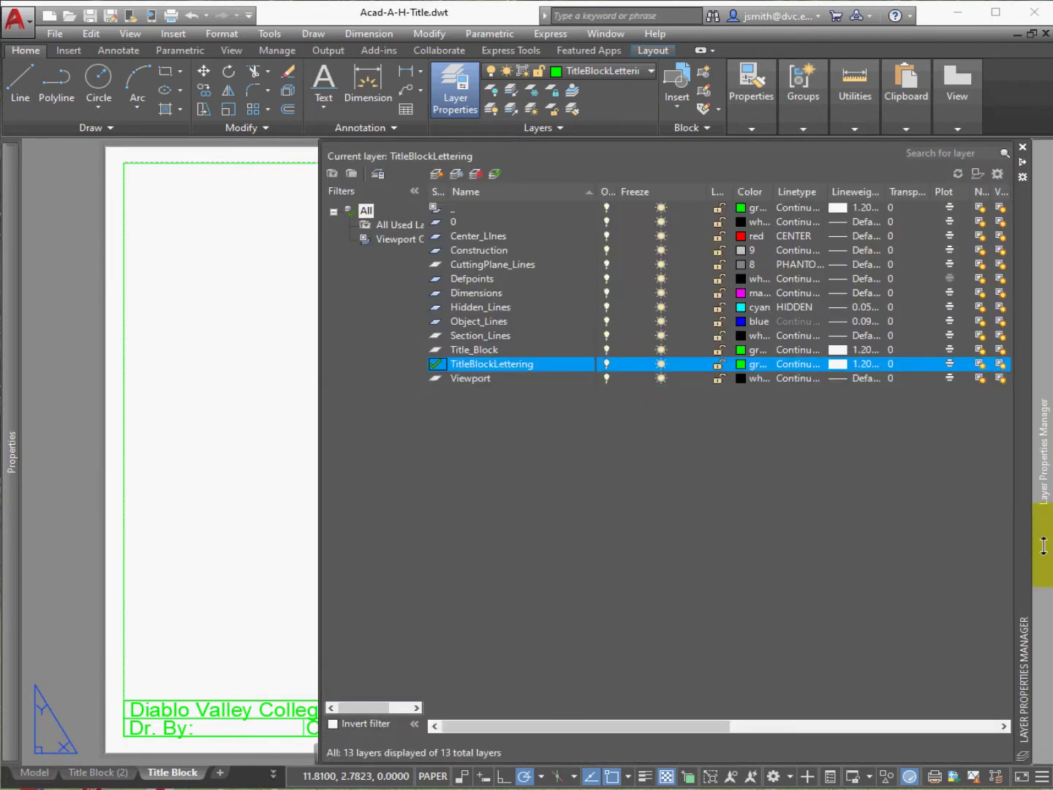
{"action": "left_click", "coordinate": [519, 265]}
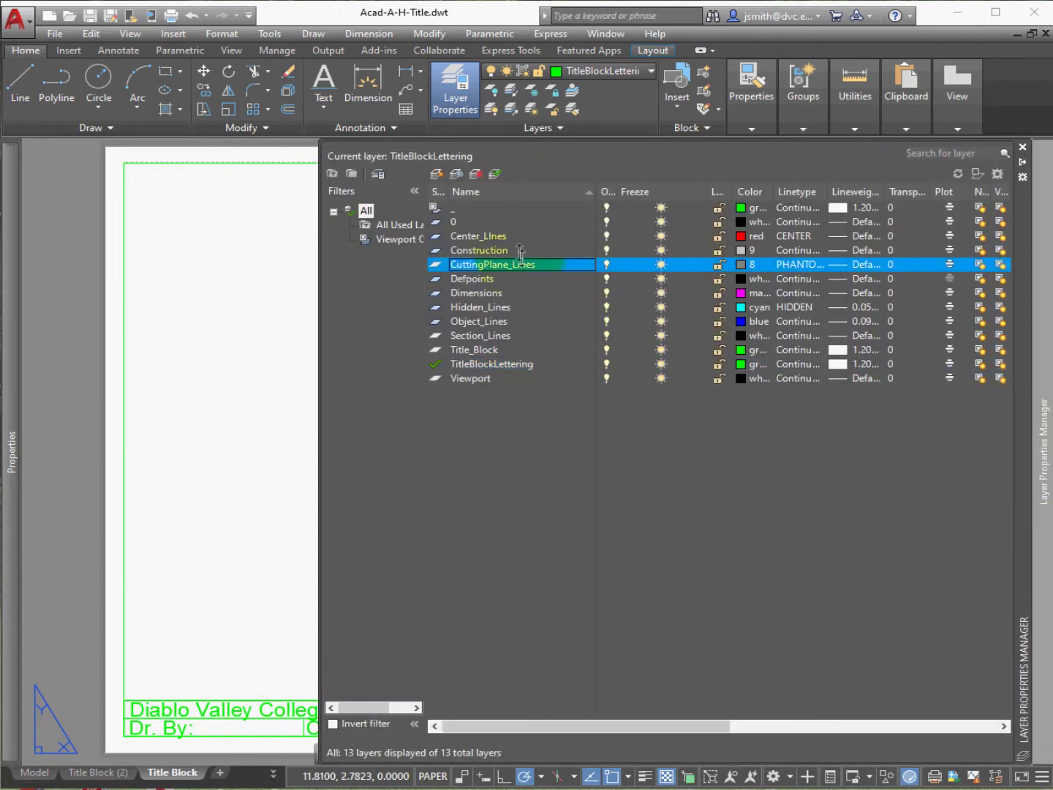
{"action": "left_click", "coordinate": [516, 251]}
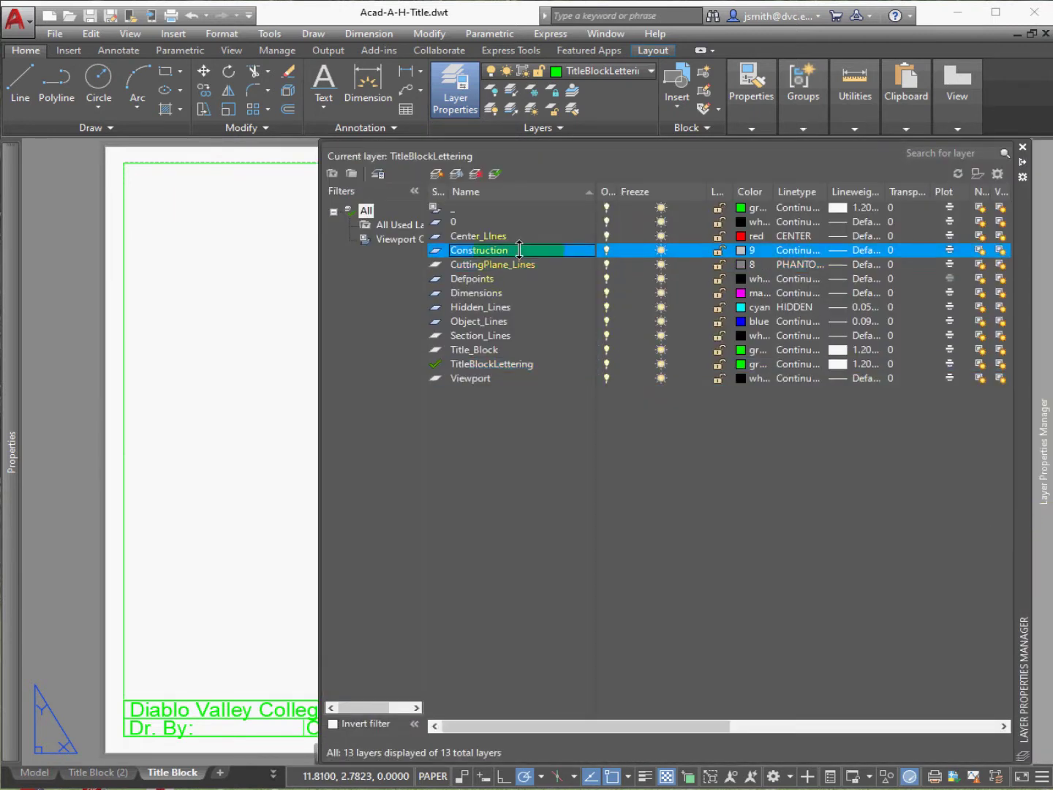
{"action": "left_click", "coordinate": [496, 175]}
{"action": "left_click", "coordinate": [179, 612]}
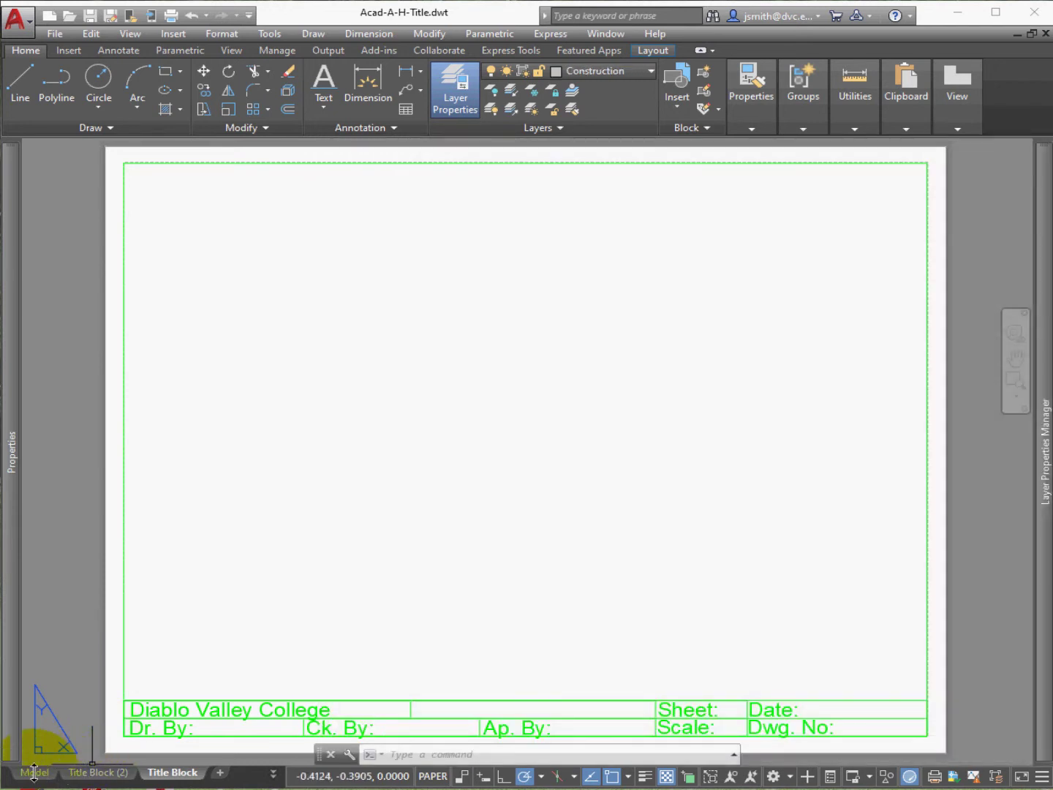
{"action": "left_click", "coordinate": [34, 773]}
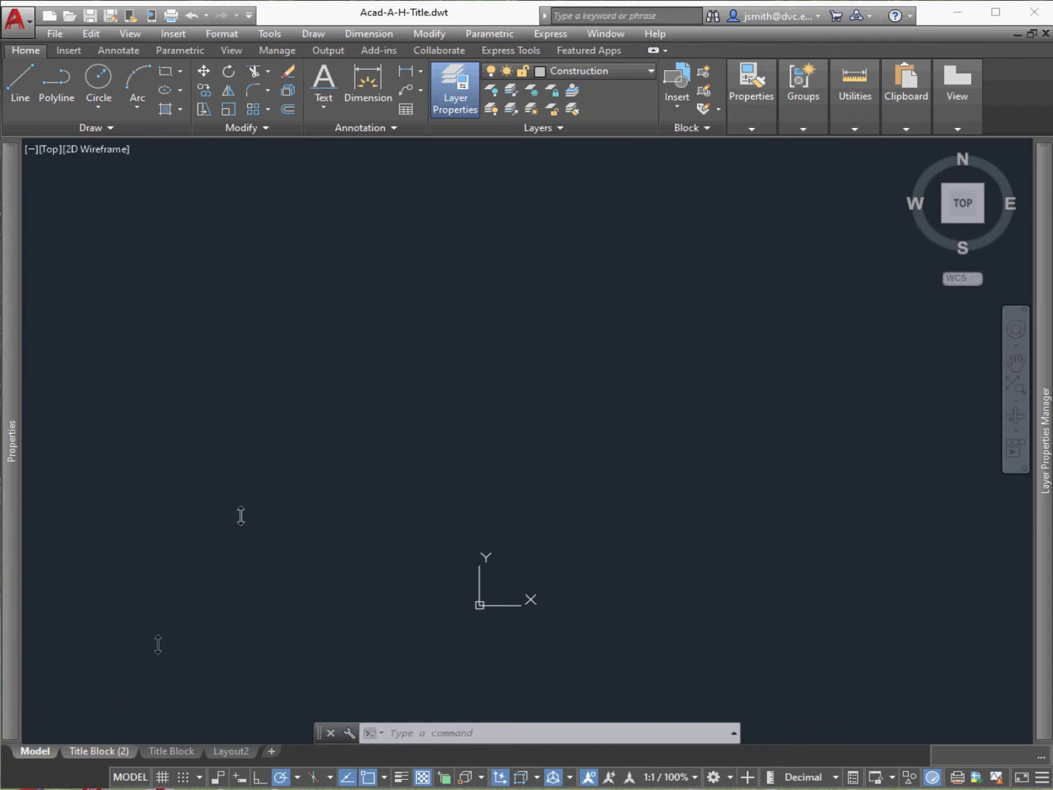
Draw a horizontal construction line through the origin 0,0
{"action": "left_click", "coordinate": [112, 129]}
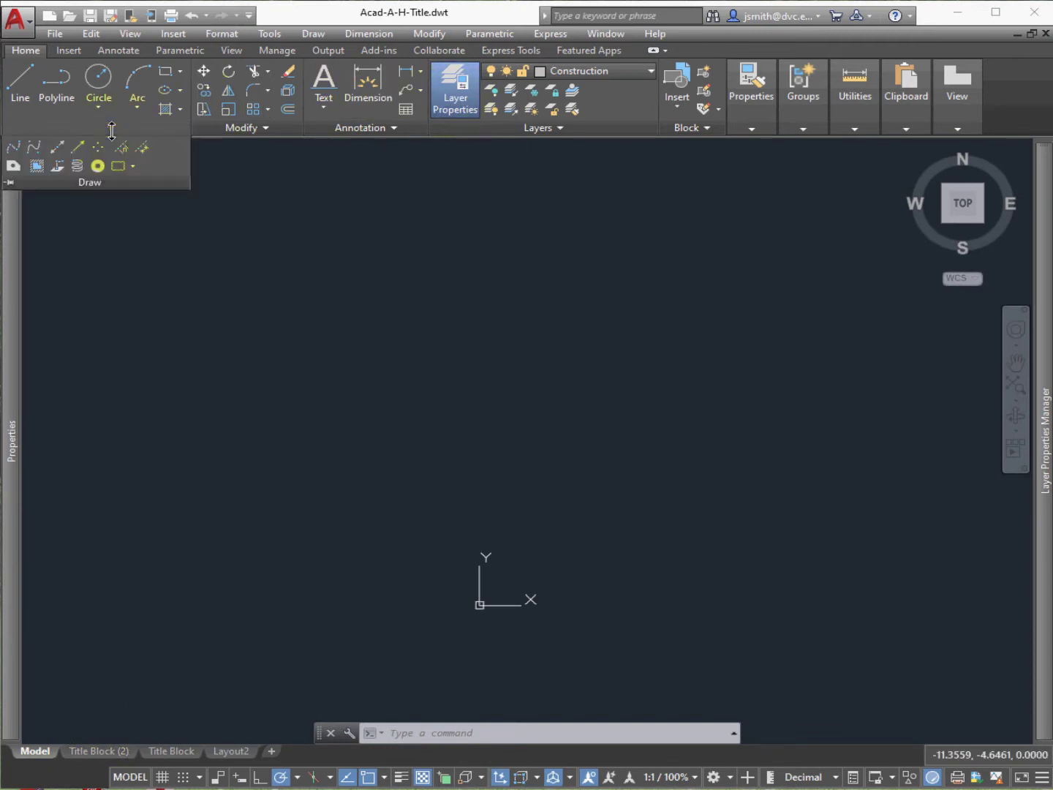
{"action": "left_click", "coordinate": [58, 149]}
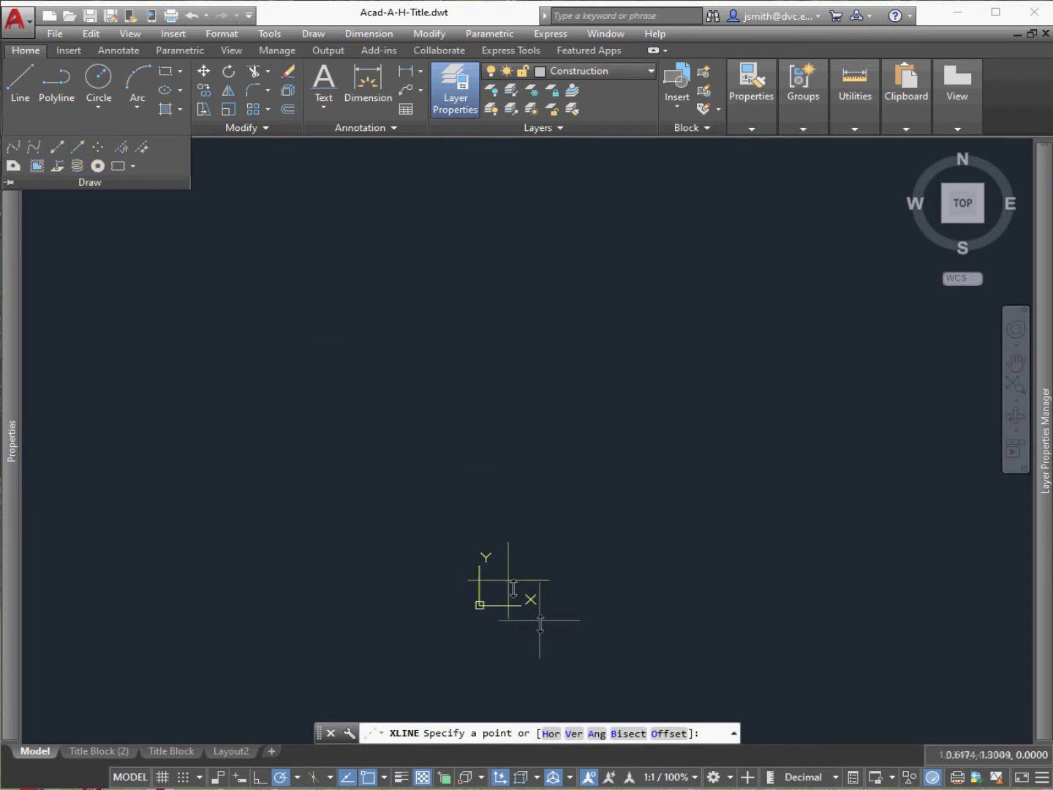
{"action": "left_click", "coordinate": [551, 733]}
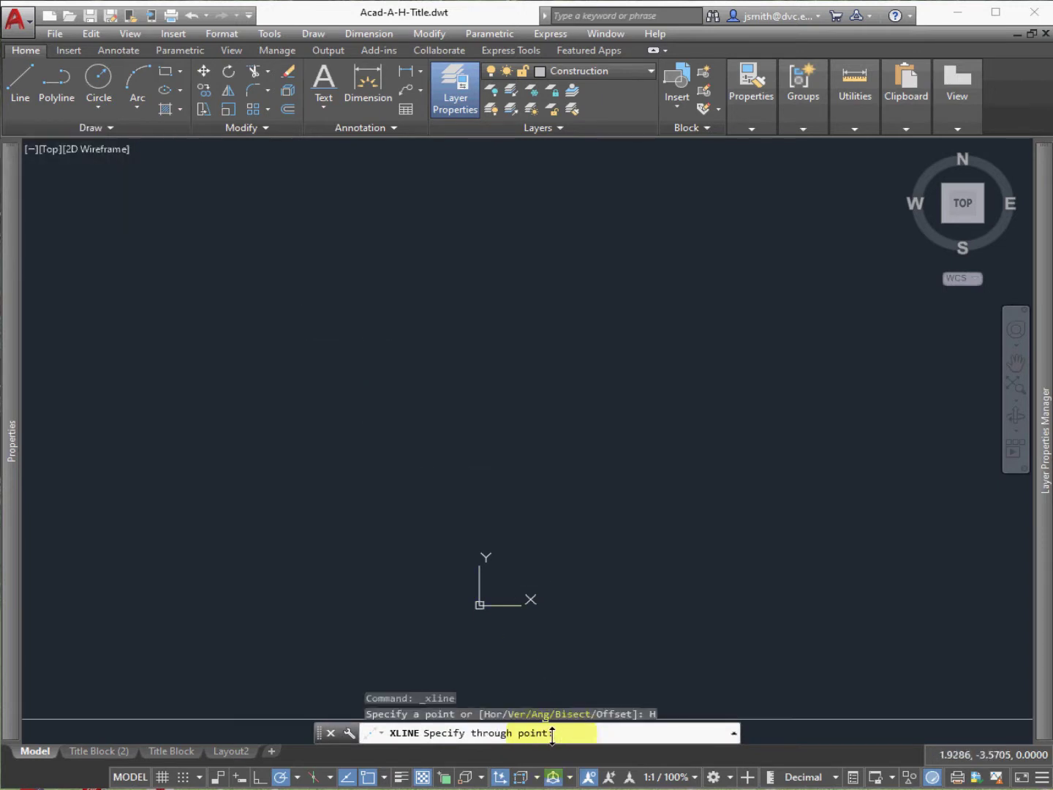
{"action": "type", "text": "0,0"}
{"action": "key", "text": "Return"}
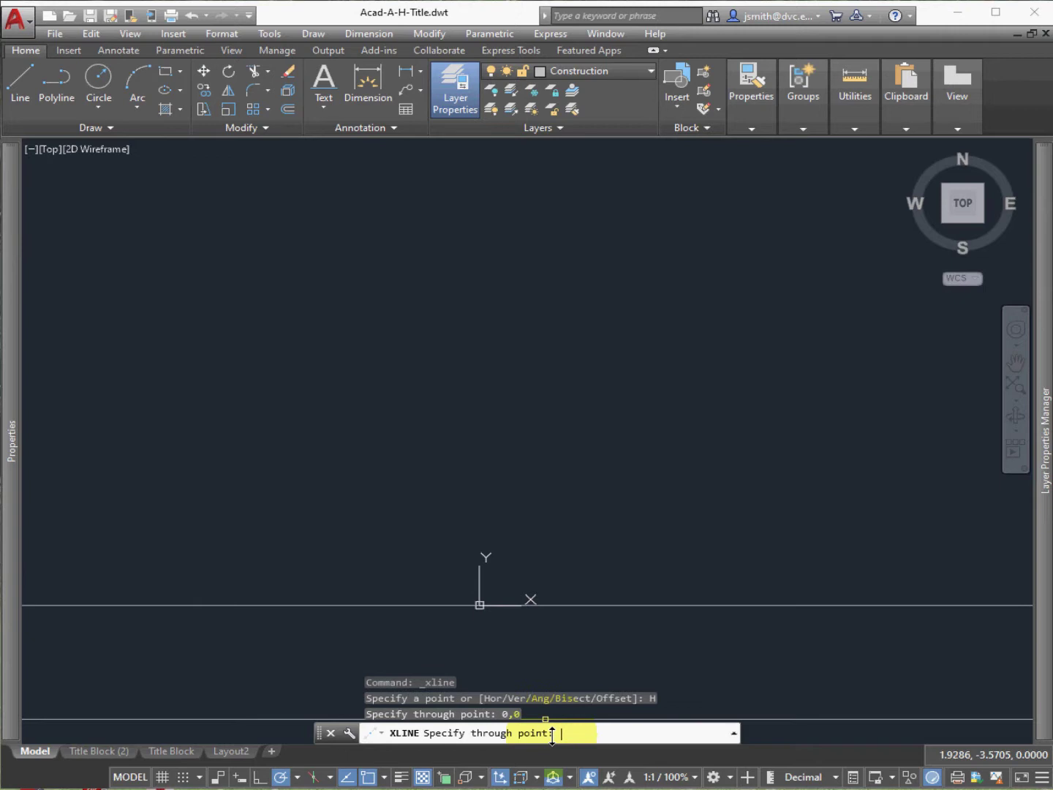
{"action": "key", "text": "Return"}
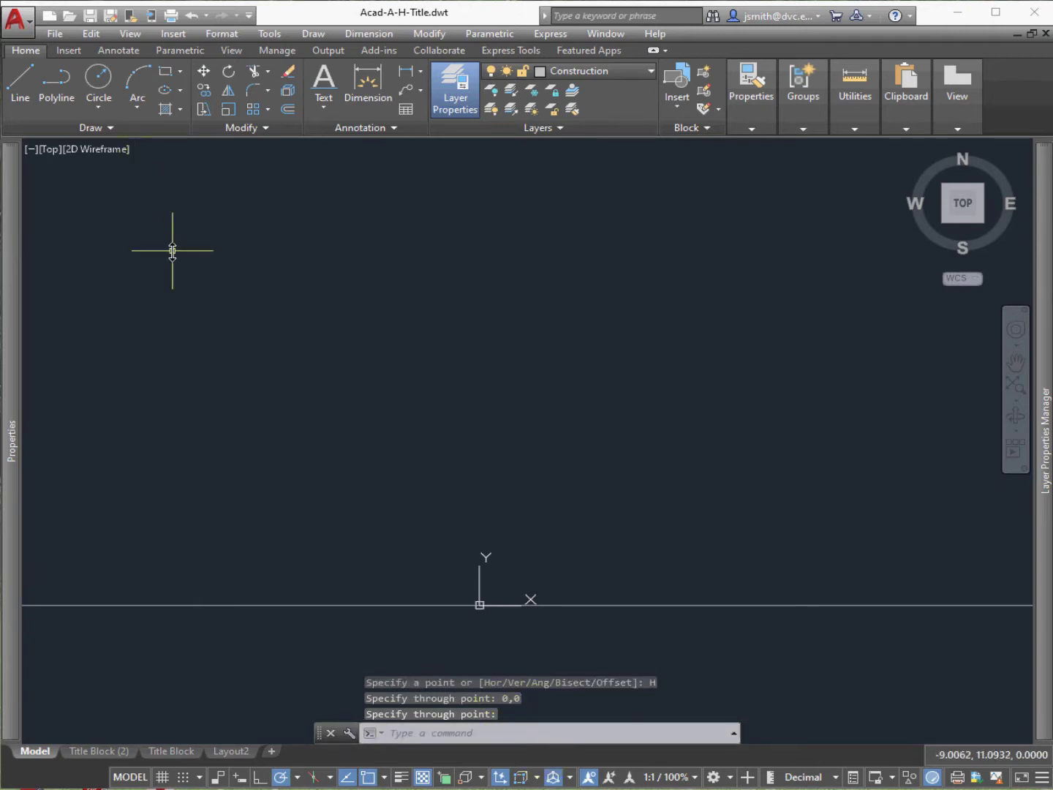
Draw a vertical construction line through the origin 0,0
{"action": "left_click", "coordinate": [88, 129]}
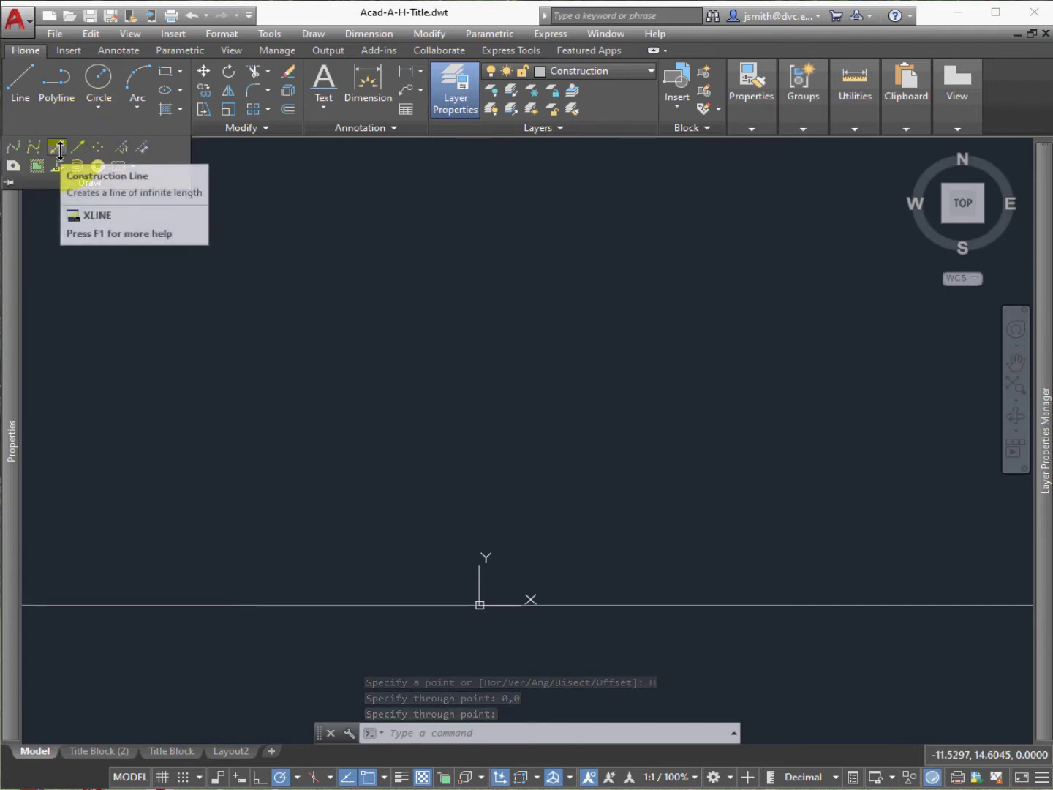
{"action": "left_click", "coordinate": [60, 150]}
{"action": "left_click", "coordinate": [572, 733]}
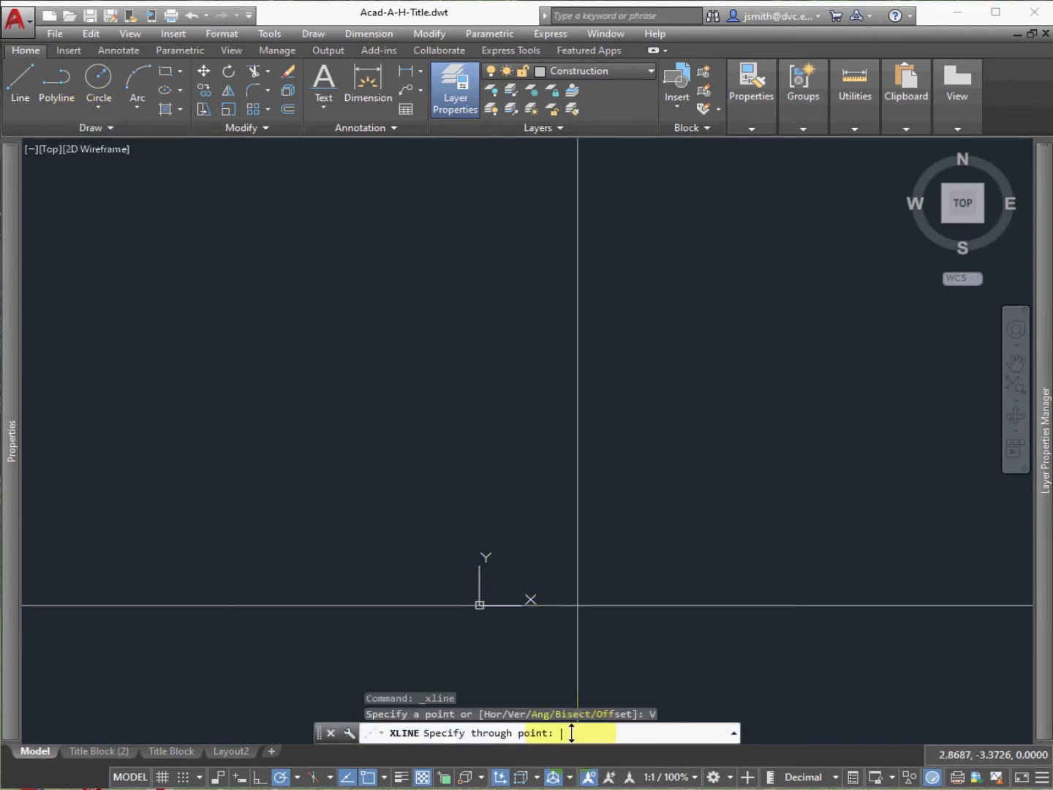
{"action": "type", "text": "0,0"}
{"action": "key", "text": "Return"}
{"action": "key", "text": "Return"}
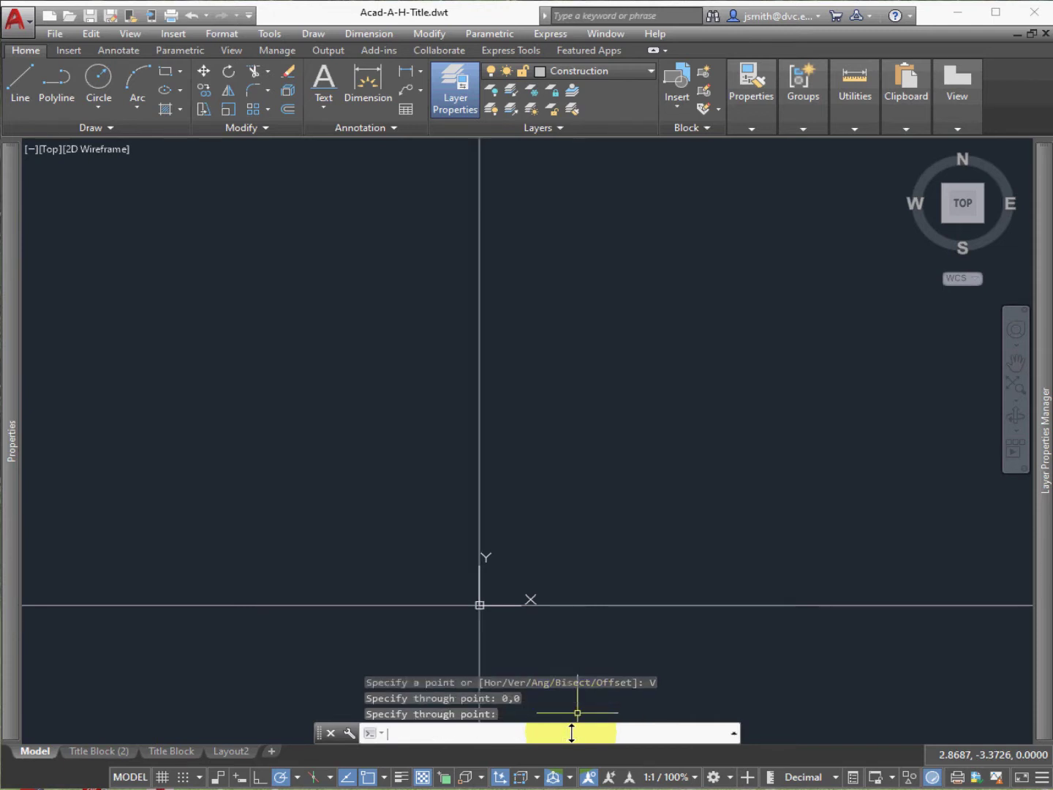
Draw a second construction line over the vertical one, from the origin through a point straight above it
{"action": "left_click", "coordinate": [950, 228]}
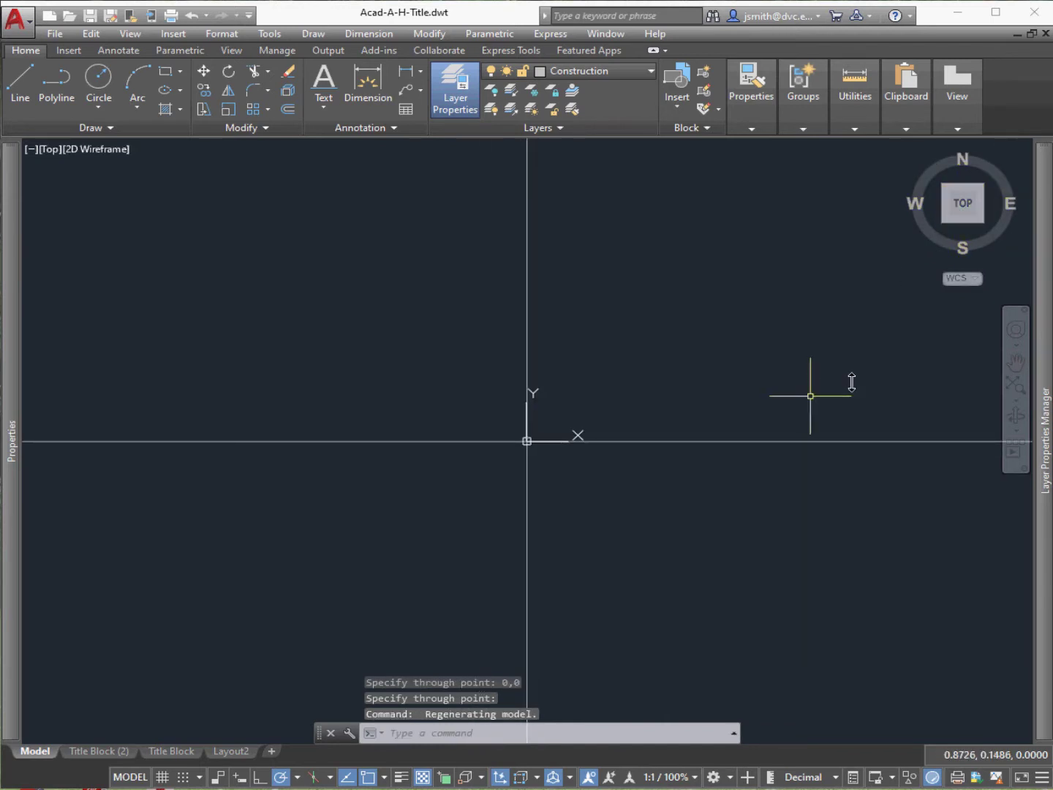
{"action": "mouse_move", "coordinate": [10, 264]}
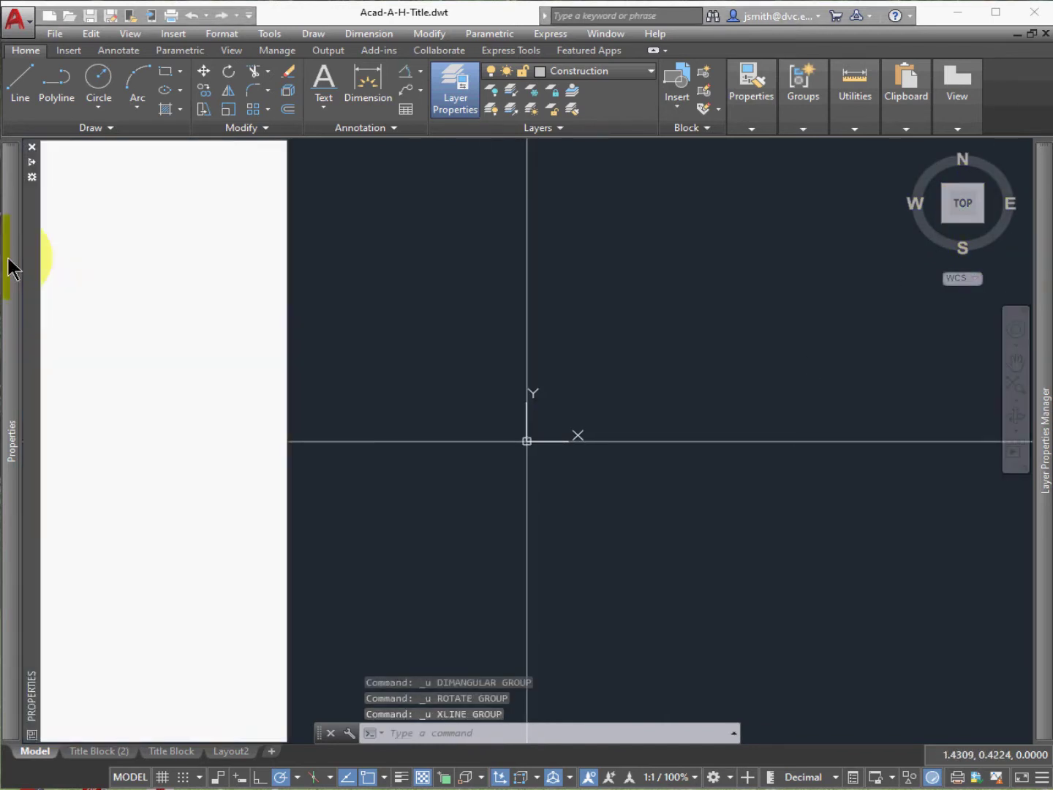
{"action": "left_click", "coordinate": [91, 128]}
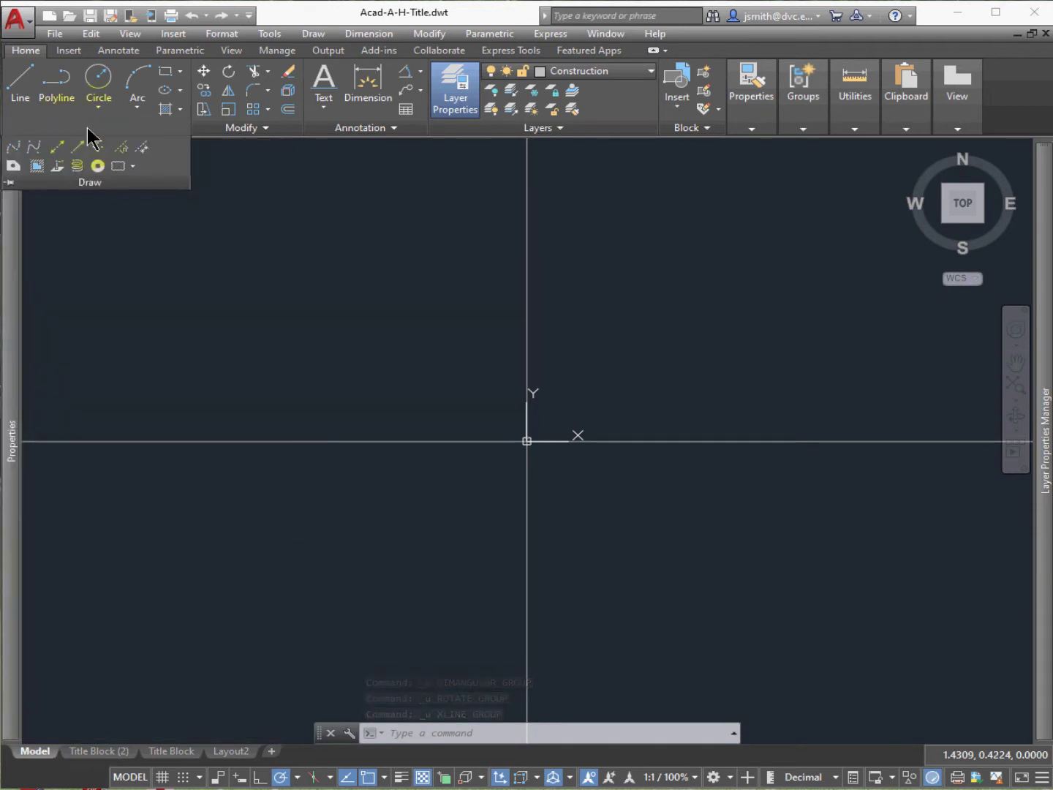
{"action": "left_click", "coordinate": [62, 150]}
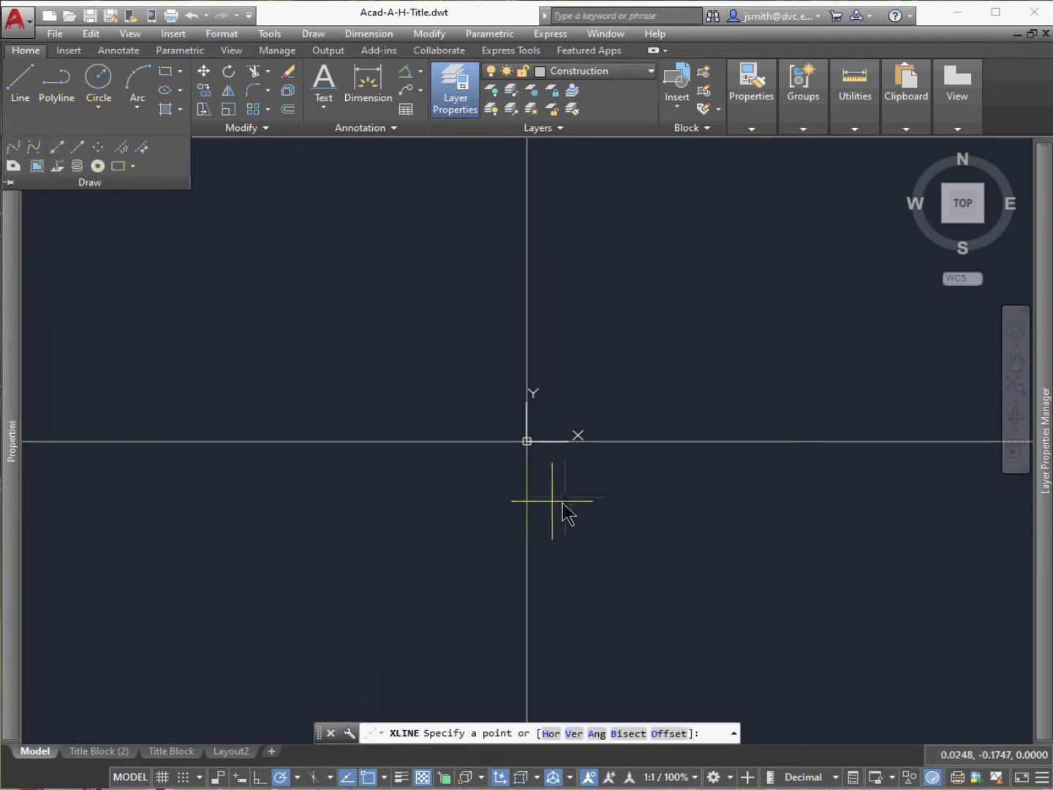
{"action": "left_click", "coordinate": [527, 441]}
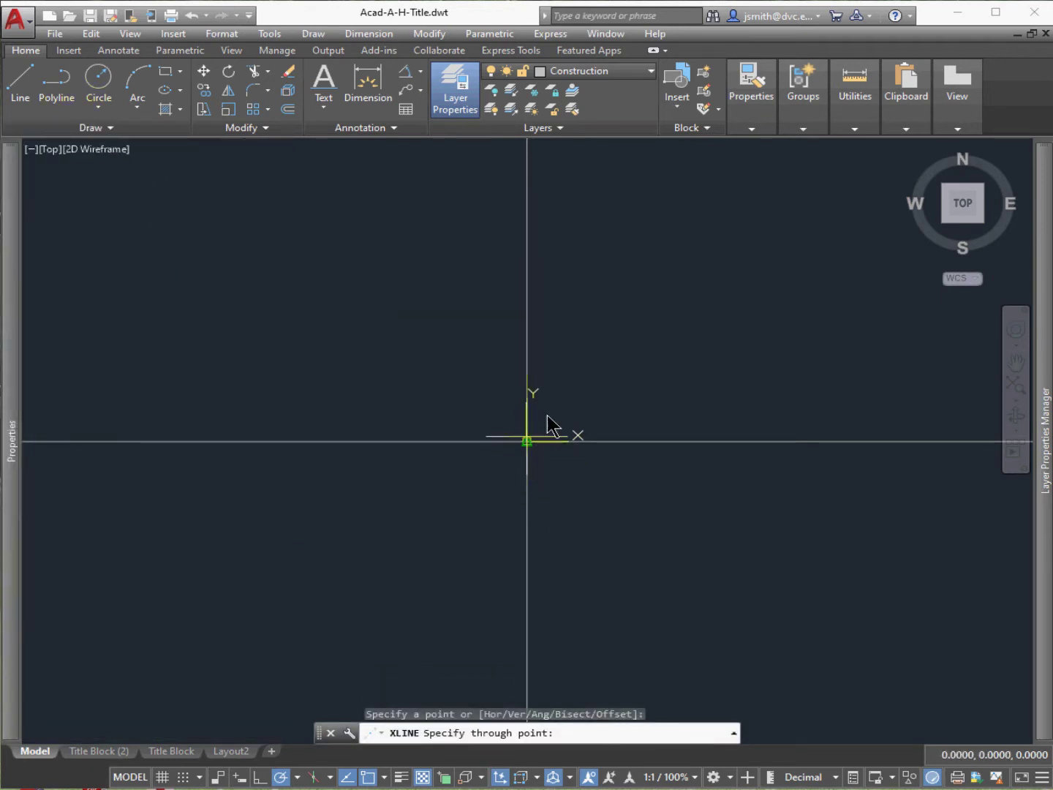
{"action": "left_click", "coordinate": [528, 253]}
{"action": "key", "text": "Return"}
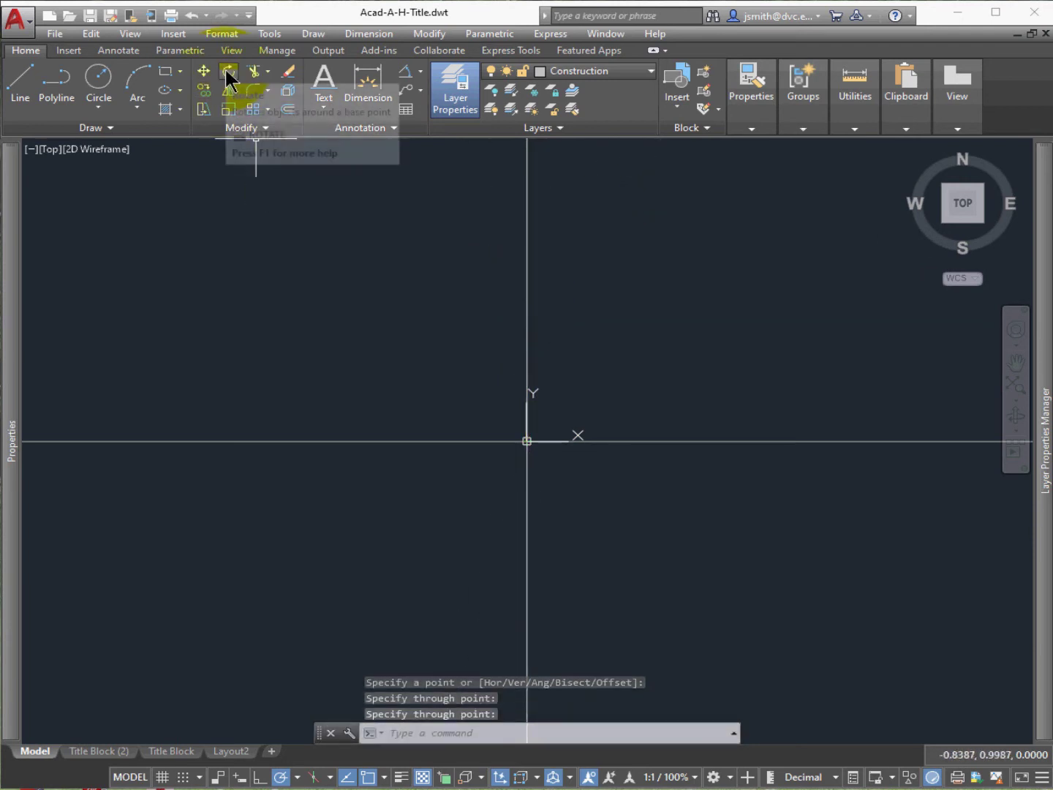
Rotate one of the two overlapping vertical construction lines by -60 degrees about base point 0,0
{"action": "left_click", "coordinate": [474, 735]}
{"action": "type", "text": "ro"}
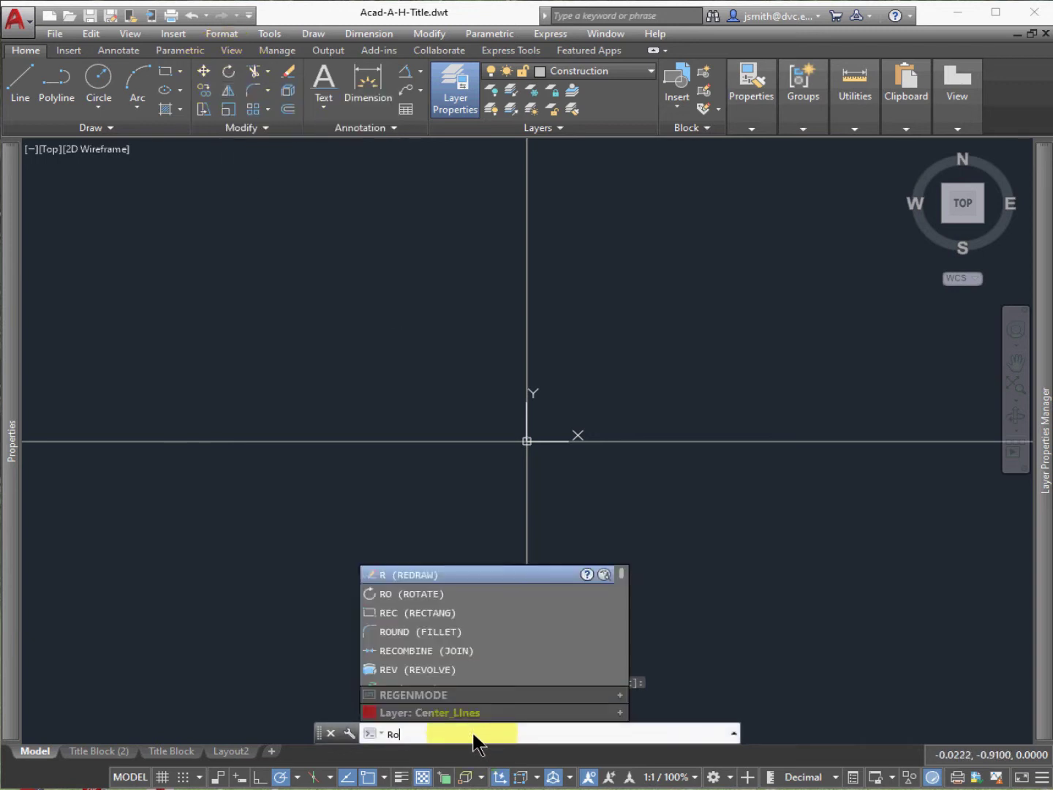
{"action": "type", "text": "tate"}
{"action": "key", "text": "Return"}
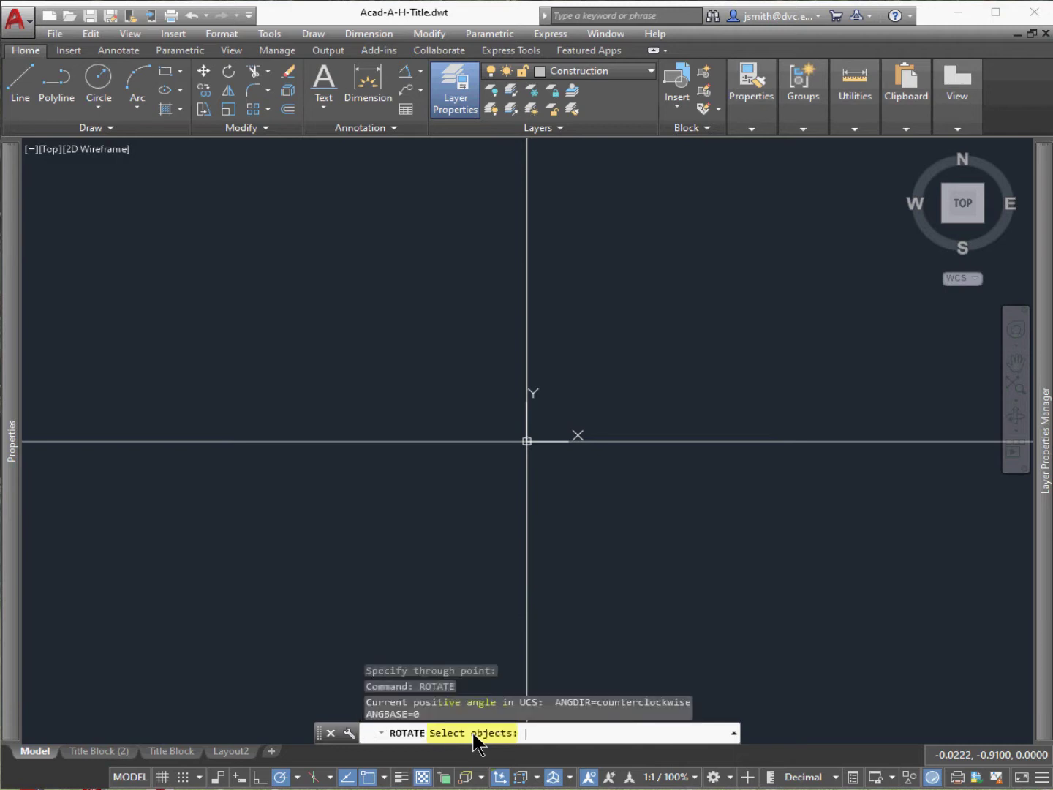
{"action": "left_click", "coordinate": [527, 309]}
{"action": "key", "text": "Return"}
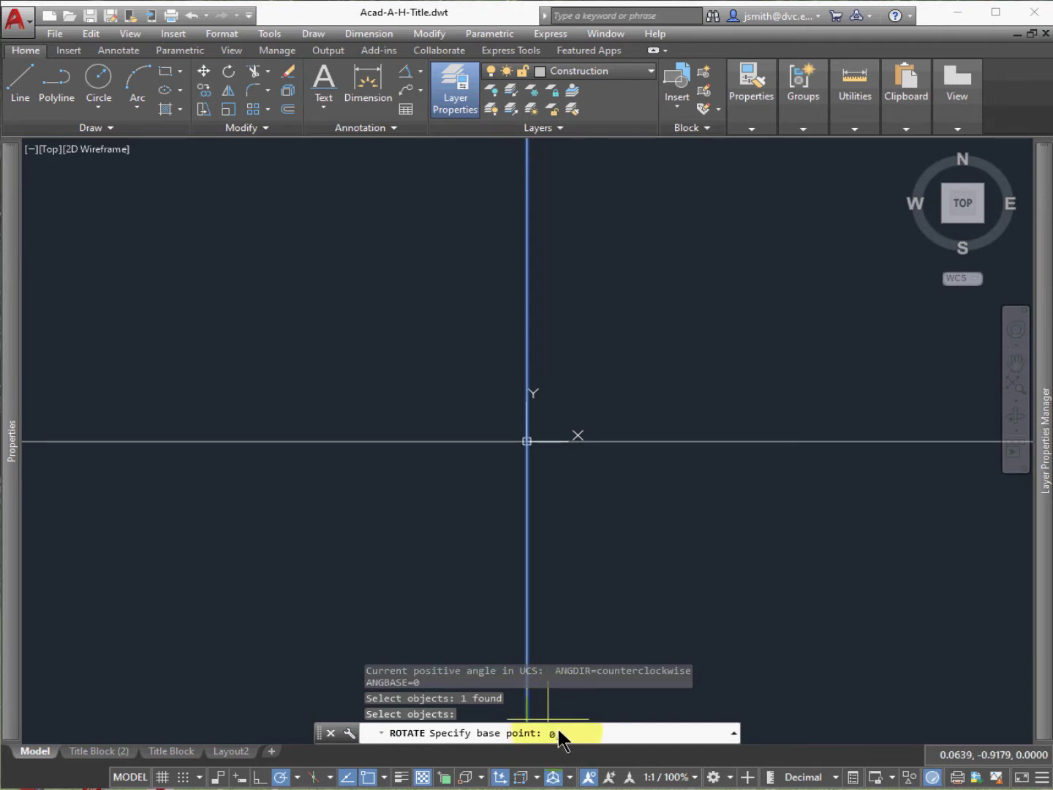
{"action": "key", "text": "Return"}
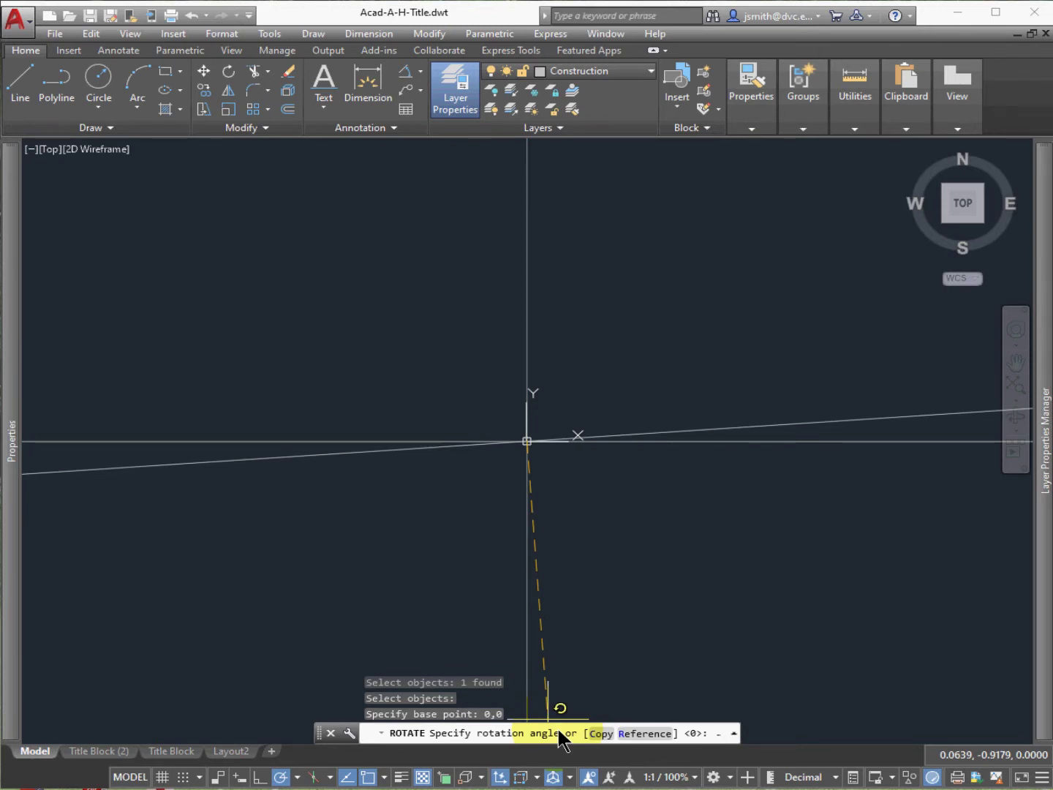
{"action": "type", "text": "-60"}
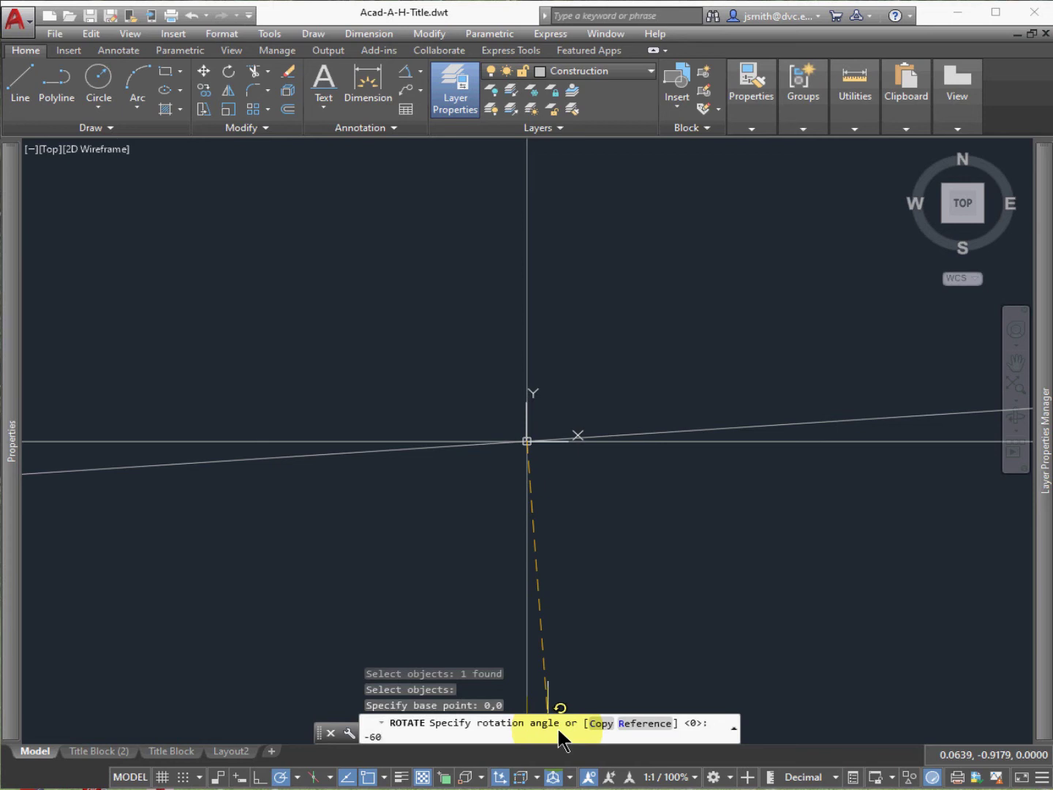
{"action": "key", "text": "Return"}
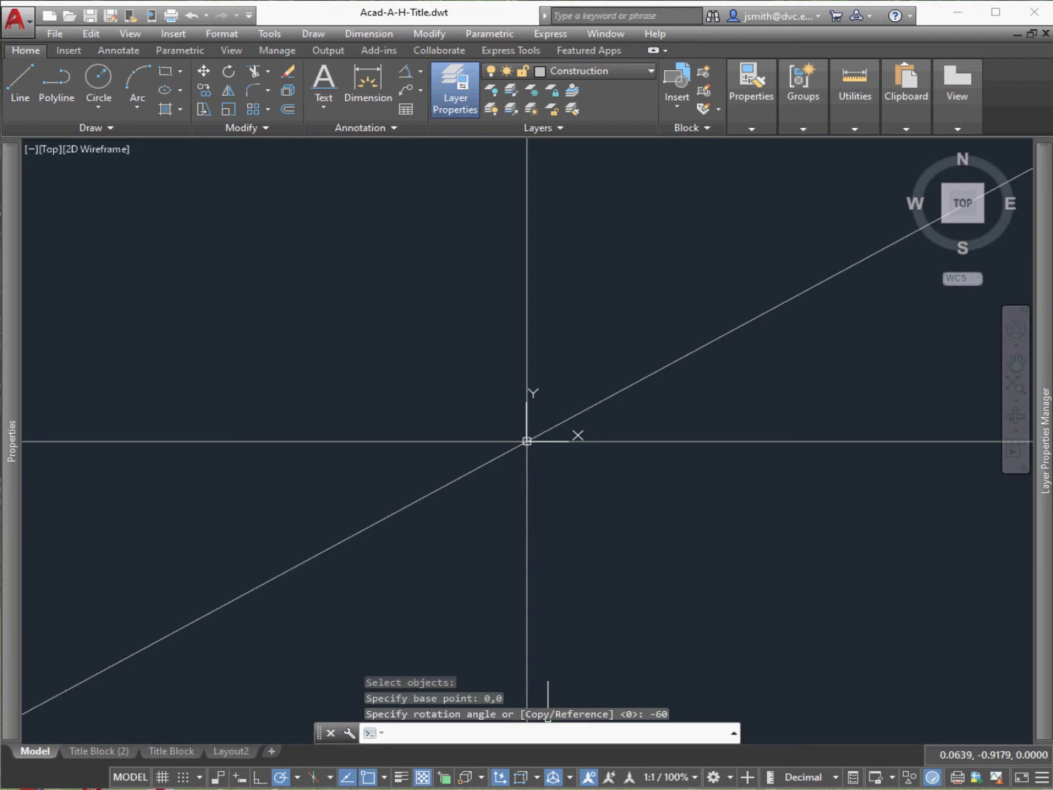
Switch to the Geneva cam reference PDF in Adobe Acrobat, examine its dimensions including the overall diameter, and return to the AutoCAD drawing
{"action": "left_click", "coordinate": [987, 760]}
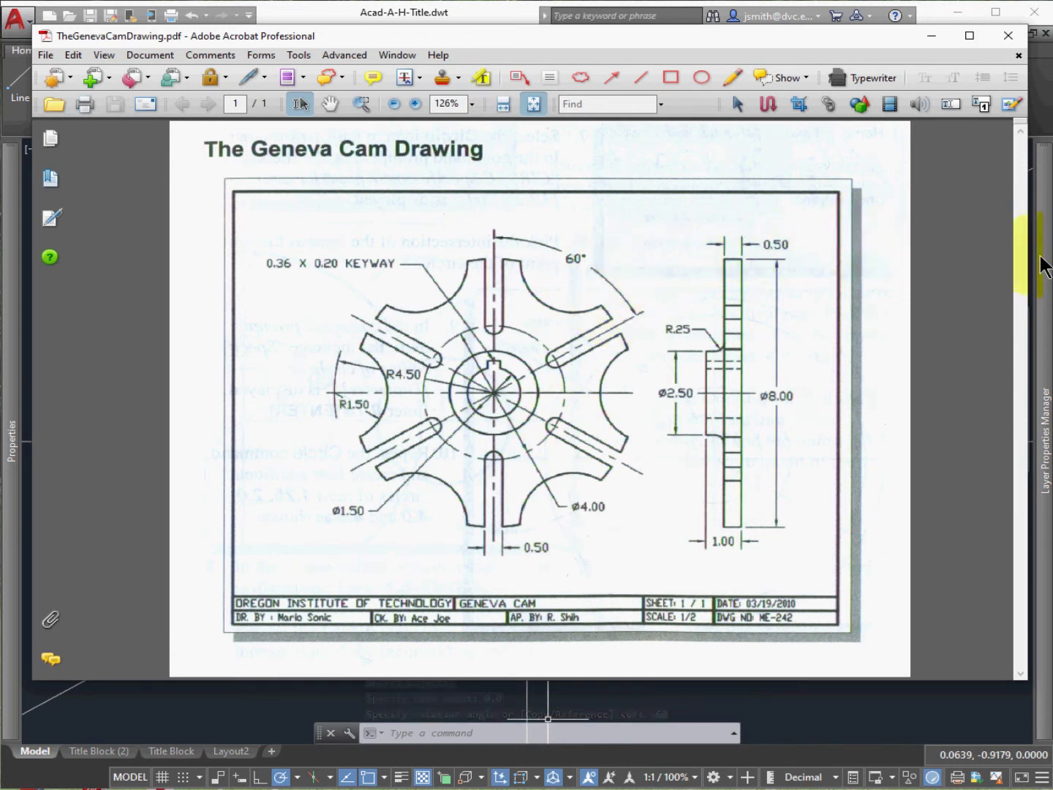
{"action": "mouse_move", "coordinate": [1043, 265]}
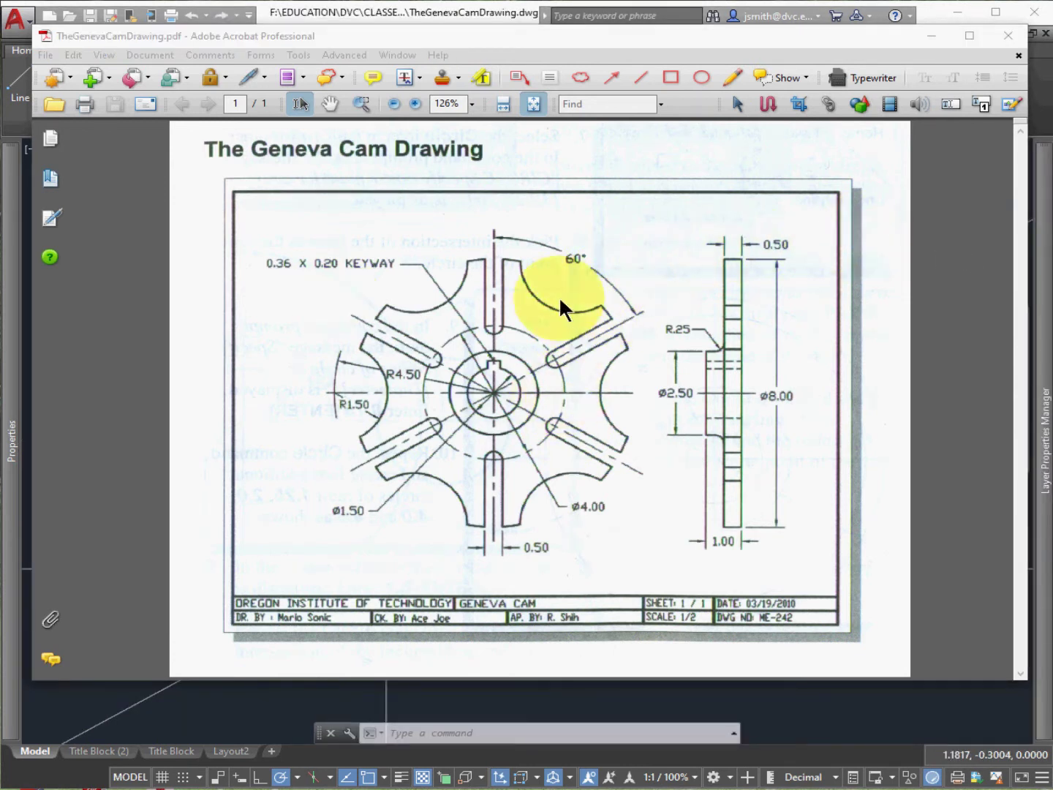
{"action": "left_click", "coordinate": [382, 373]}
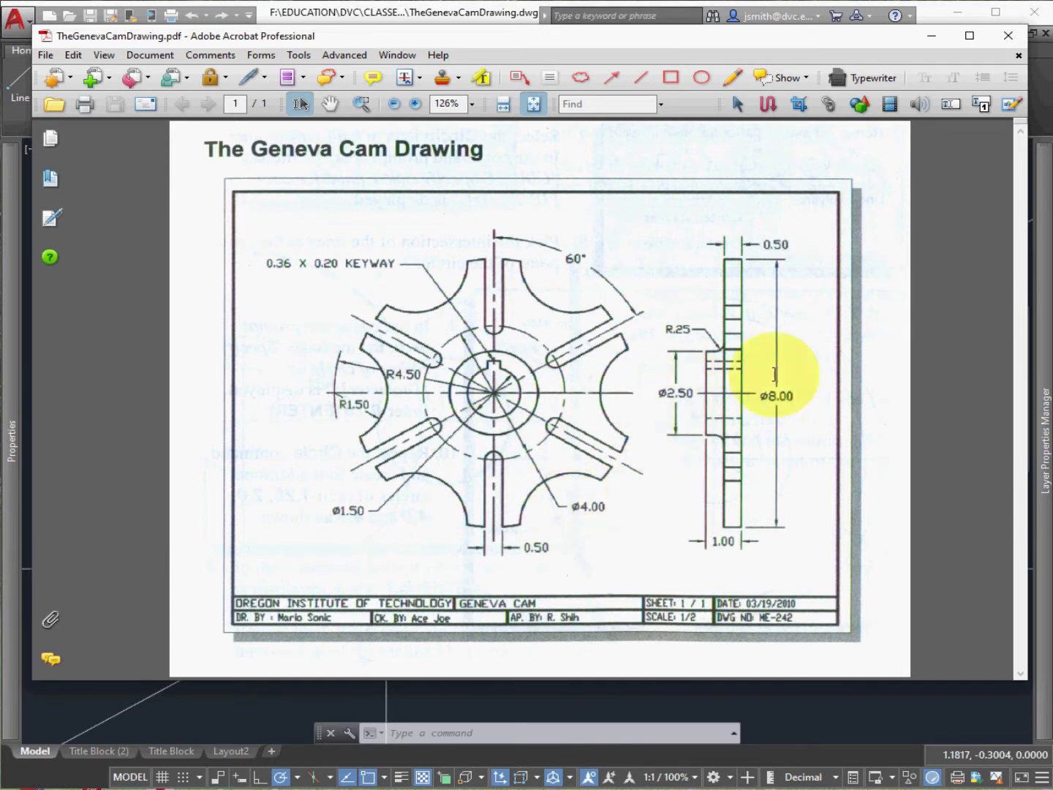
{"action": "left_click_drag", "start_coordinate": [762, 396], "coordinate": [794, 396]}
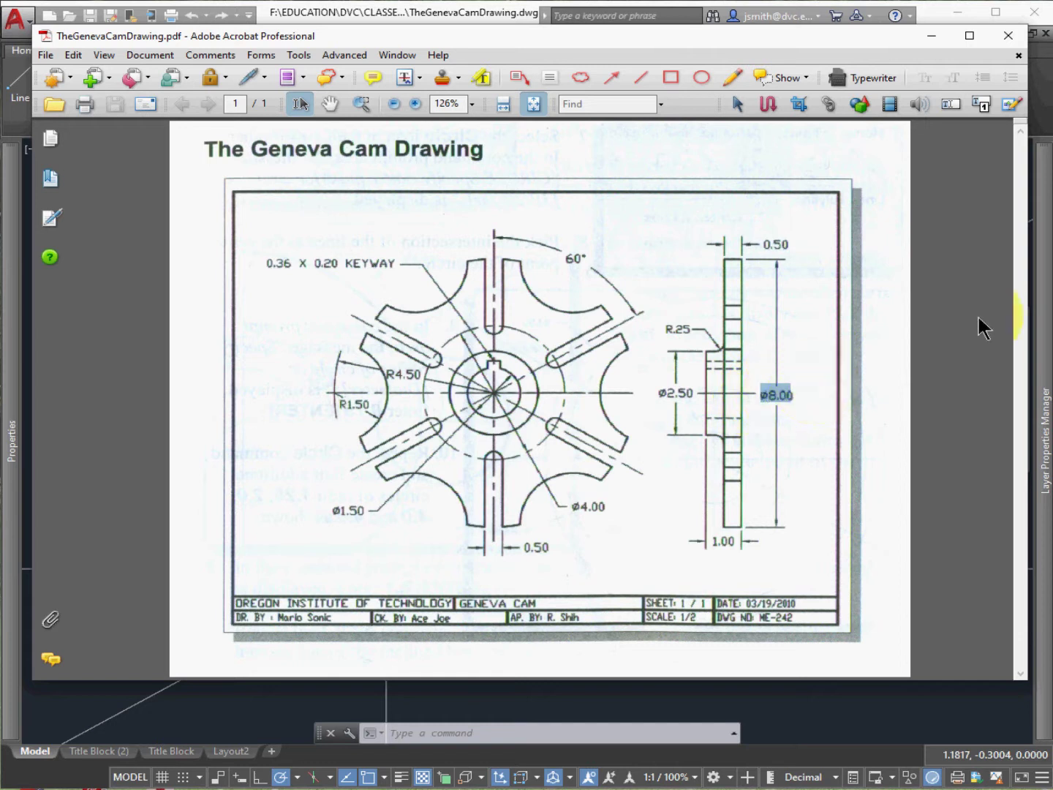
{"action": "left_click", "coordinate": [933, 35]}
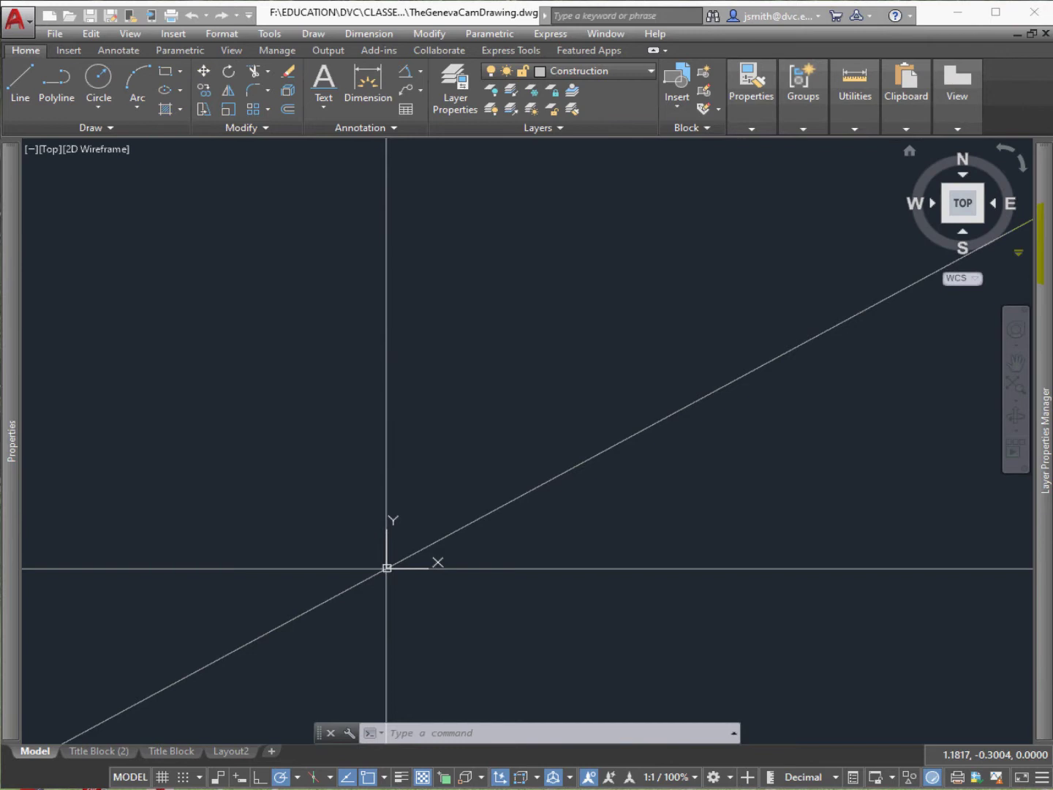
Draw a construction circle centred at 0,0 with a radius of 0.75
{"action": "double_click", "coordinate": [1046, 253]}
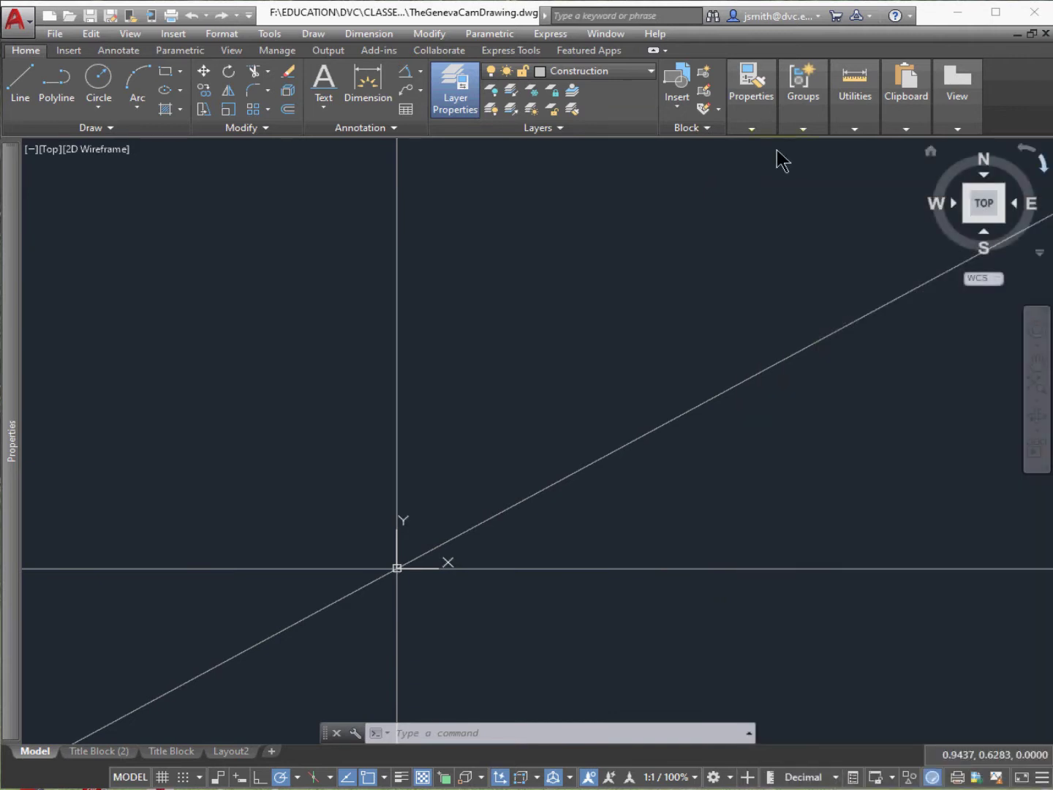
{"action": "left_click", "coordinate": [109, 112]}
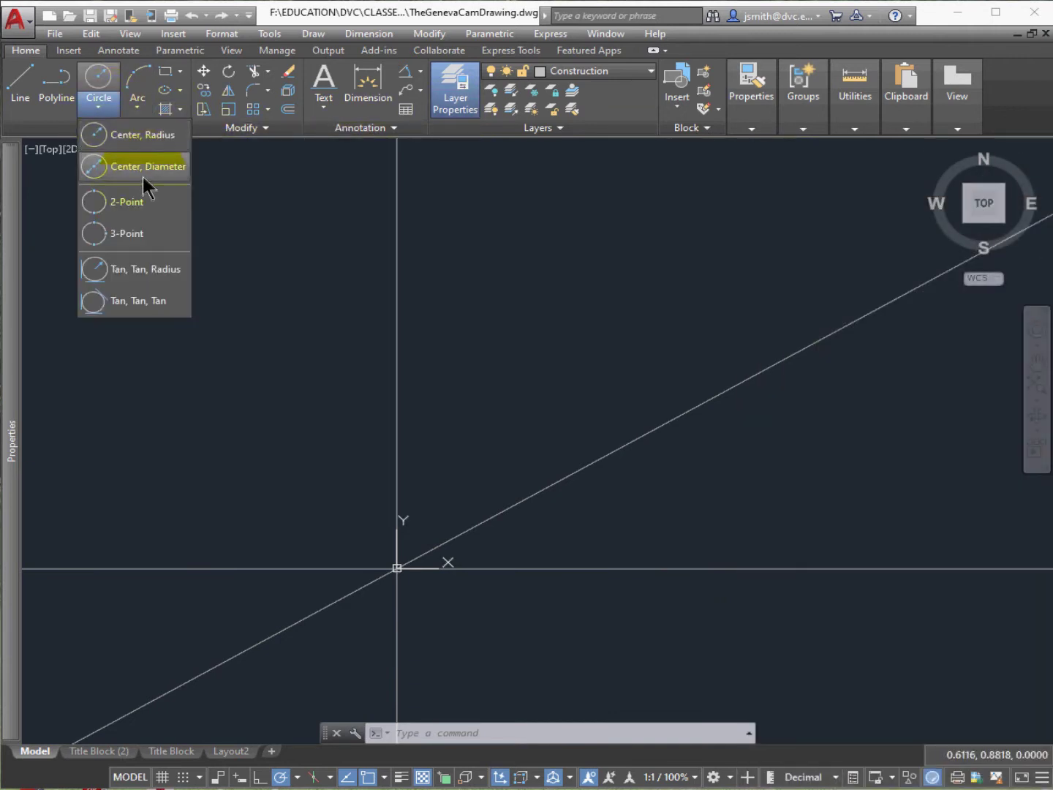
{"action": "left_click", "coordinate": [147, 137]}
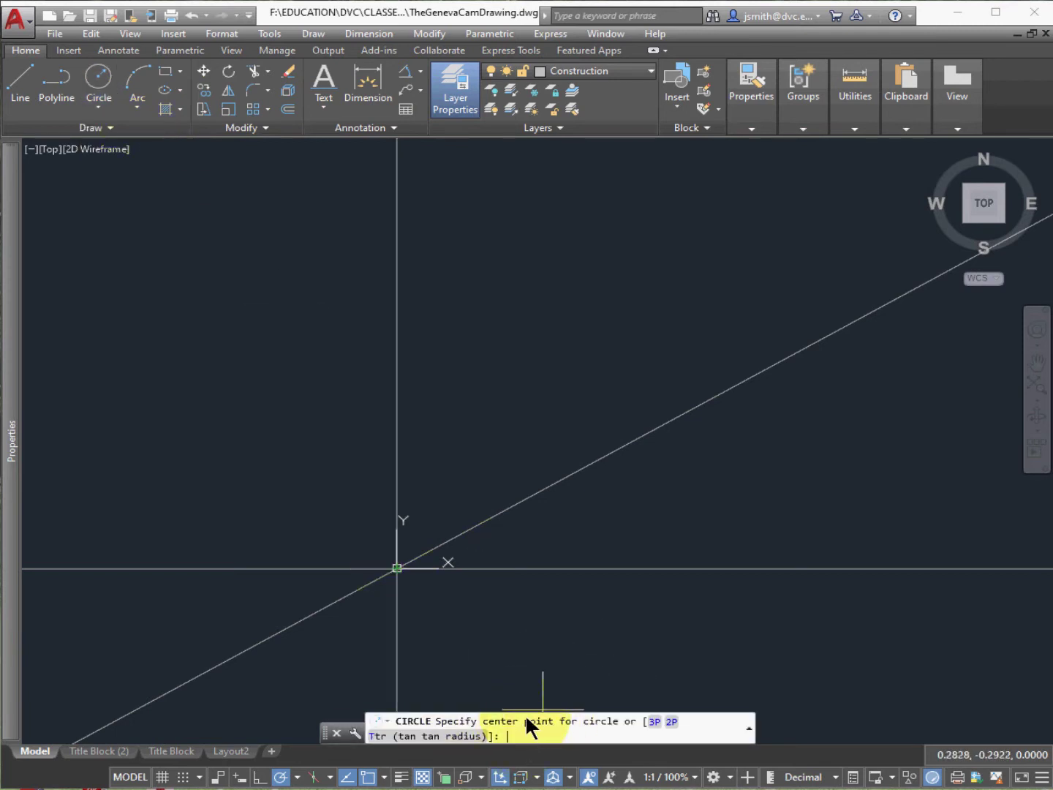
{"action": "type", "text": "0,0"}
{"action": "key", "text": "Return"}
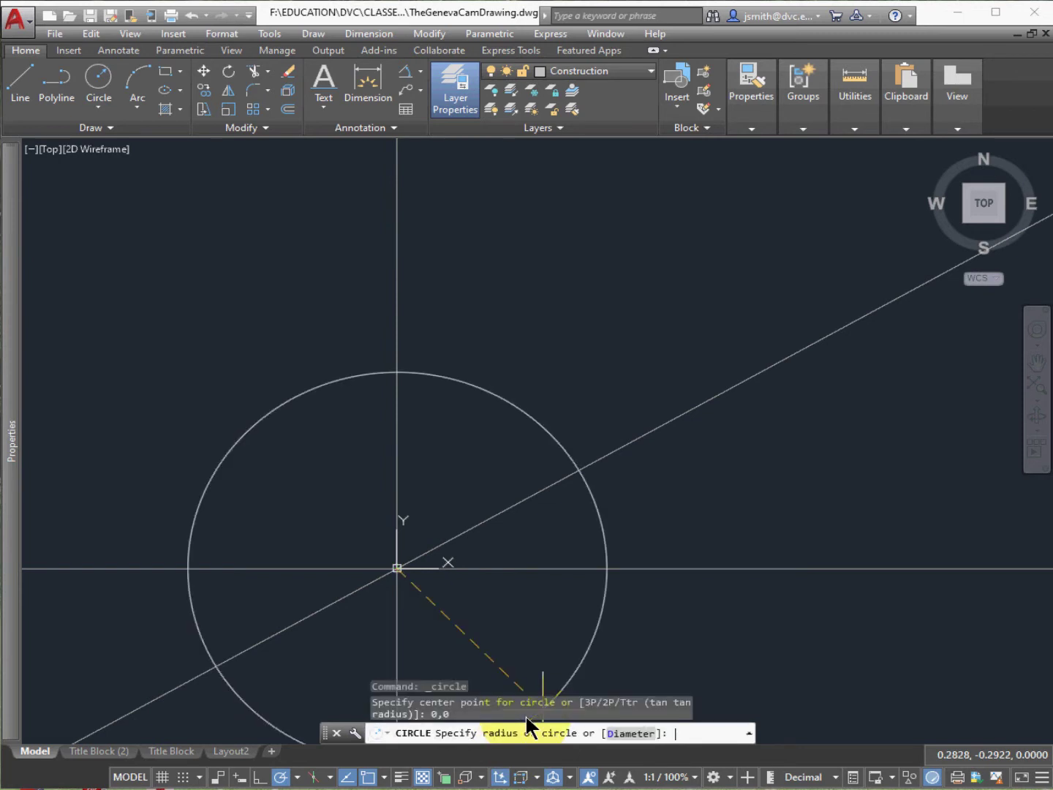
{"action": "type", "text": ".75"}
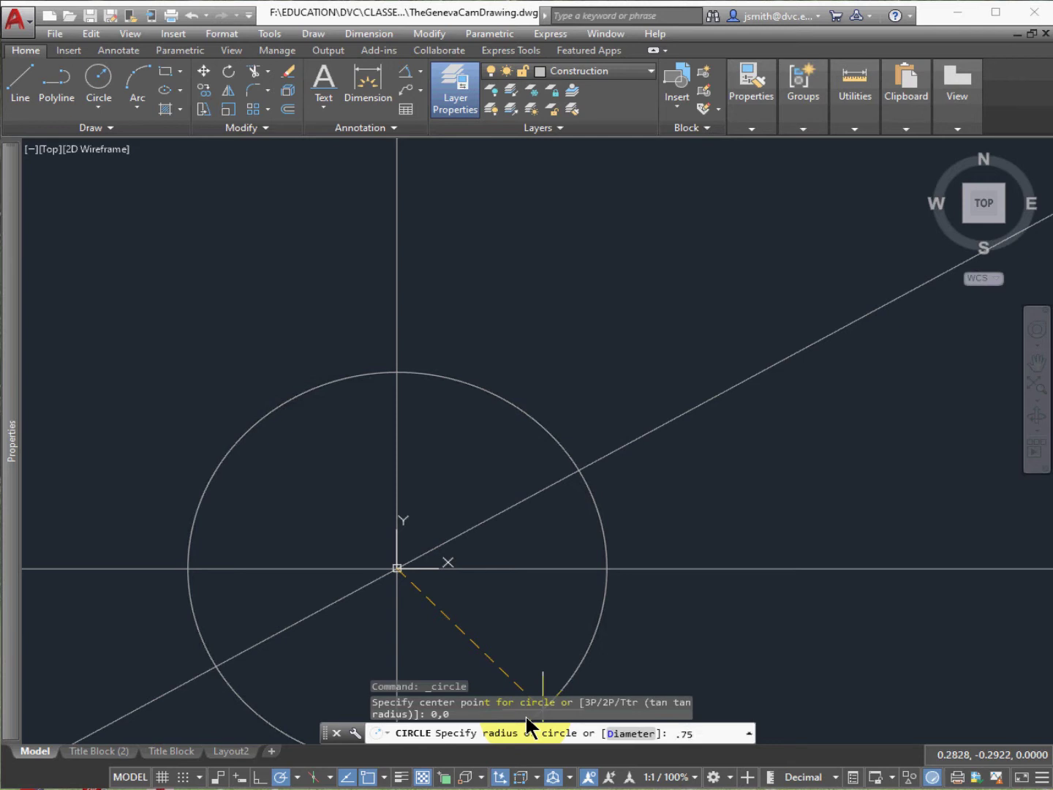
{"action": "key", "text": "Return"}
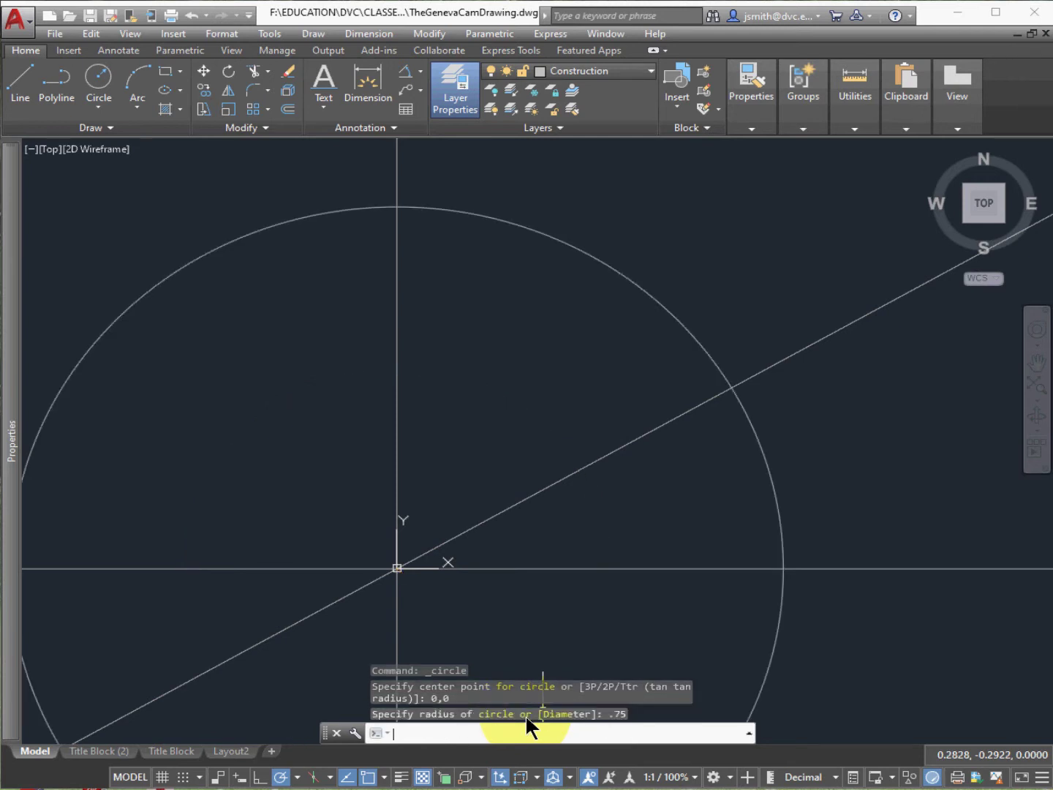
Draw a second construction circle centred at 0,0 with a radius of 1.25
{"action": "left_click", "coordinate": [982, 205]}
{"action": "scroll", "coordinate": [813, 404], "scroll_direction": "down", "scroll_amount": 10}
{"action": "scroll", "coordinate": [945, 354], "scroll_direction": "down", "scroll_amount": 4}
{"action": "scroll", "coordinate": [945, 353], "scroll_direction": "up", "scroll_amount": 8}
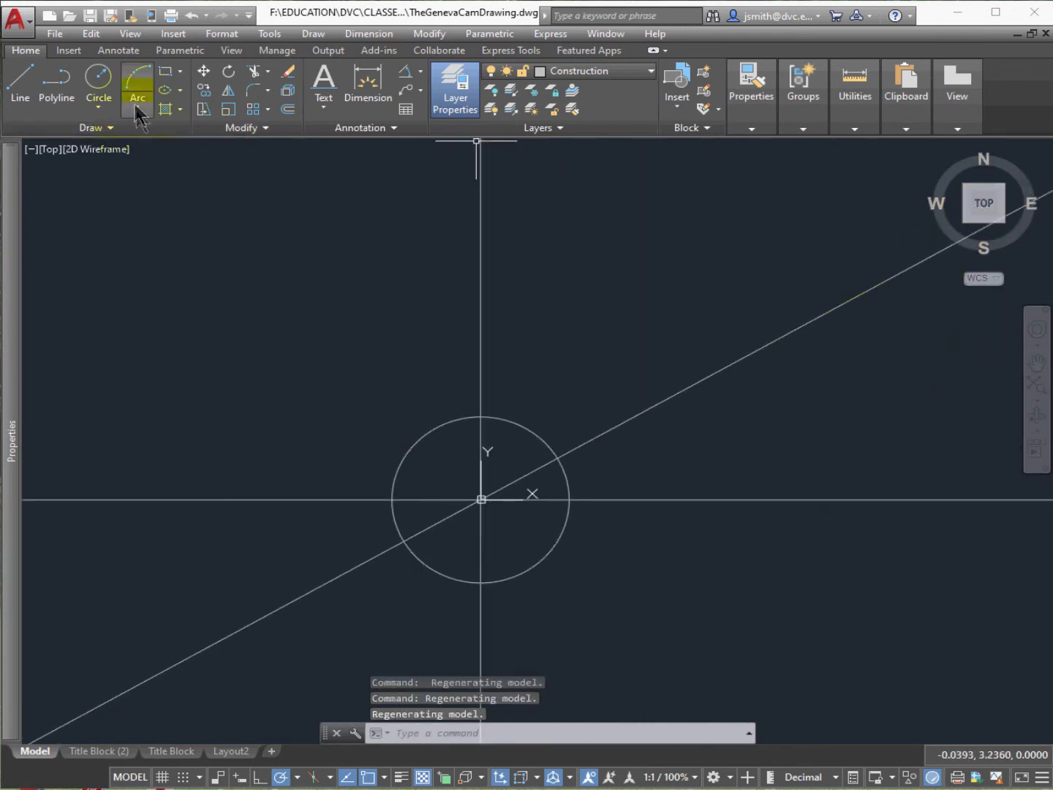
{"action": "left_click", "coordinate": [108, 79]}
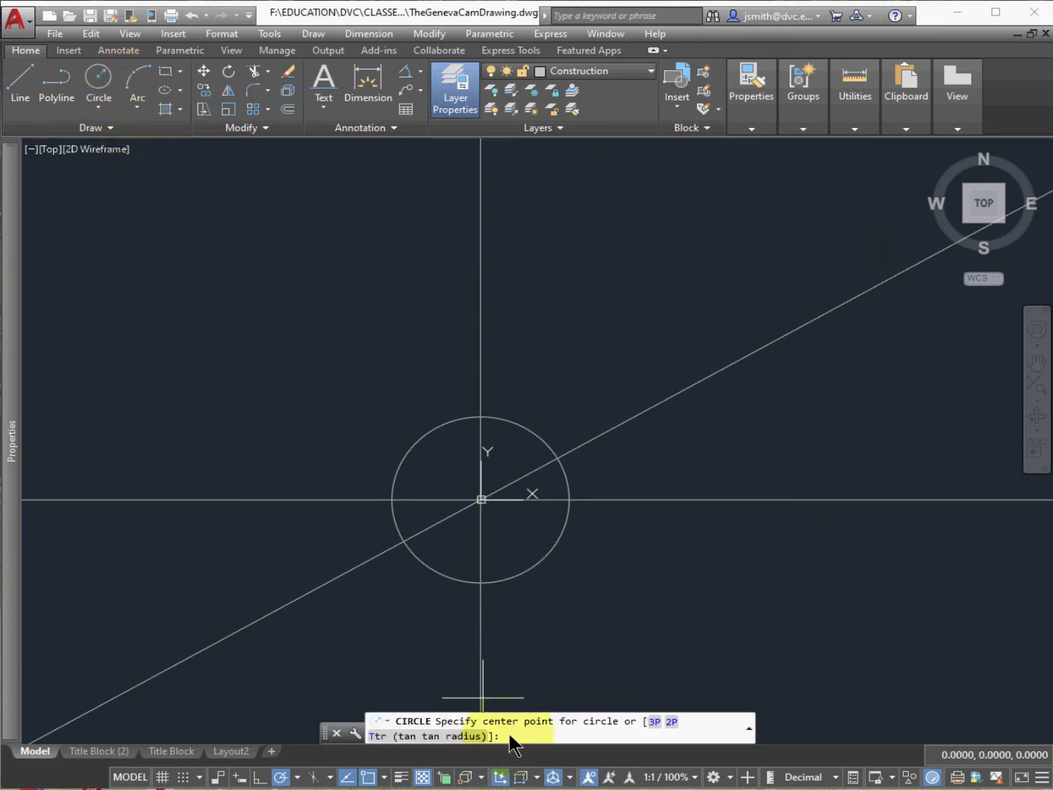
{"action": "type", "text": "0,0"}
{"action": "key", "text": "Return"}
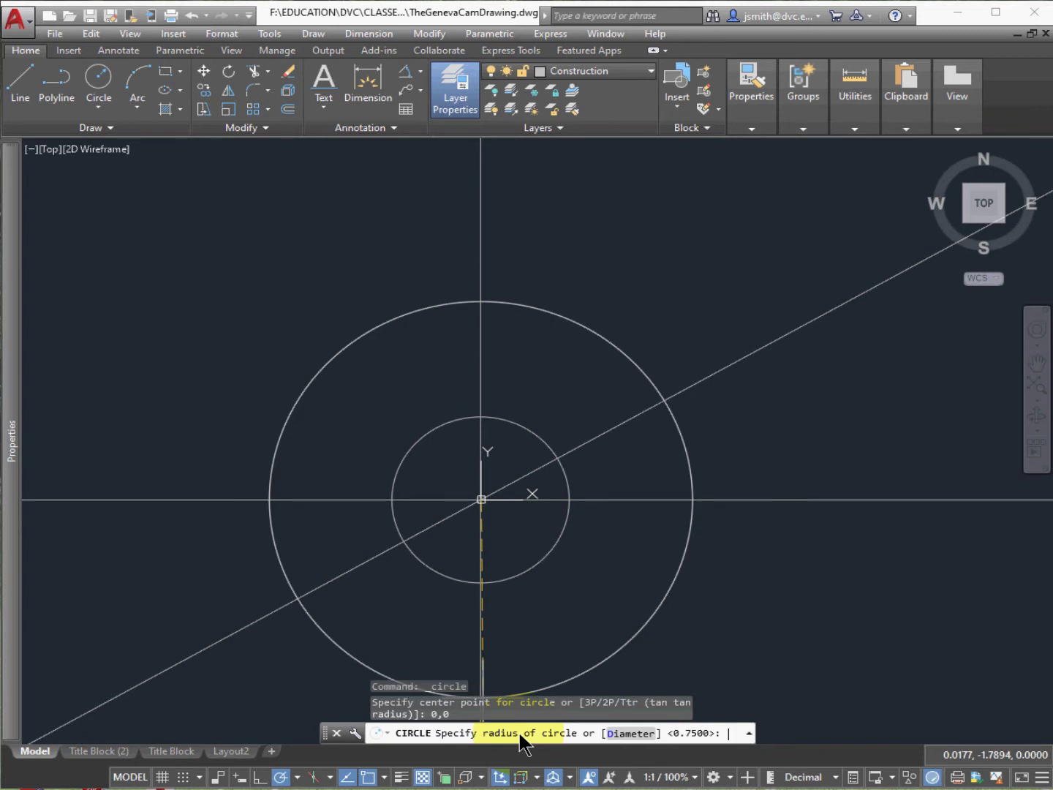
{"action": "type", "text": "1.25"}
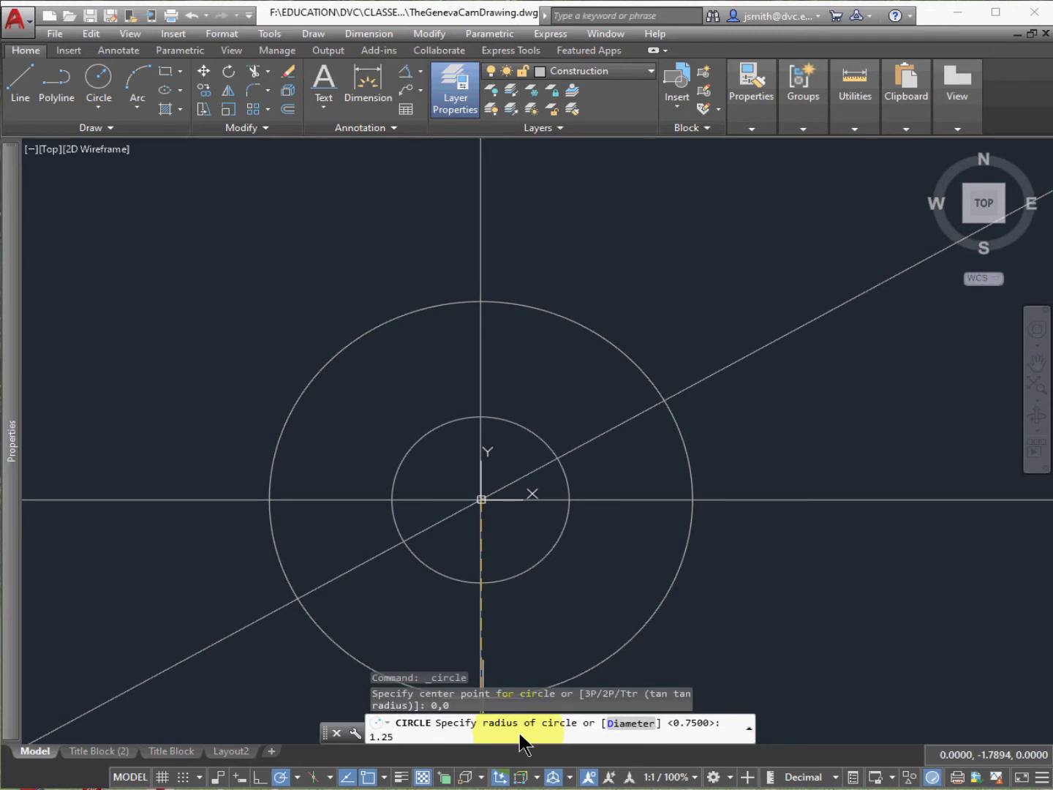
{"action": "key", "text": "Return"}
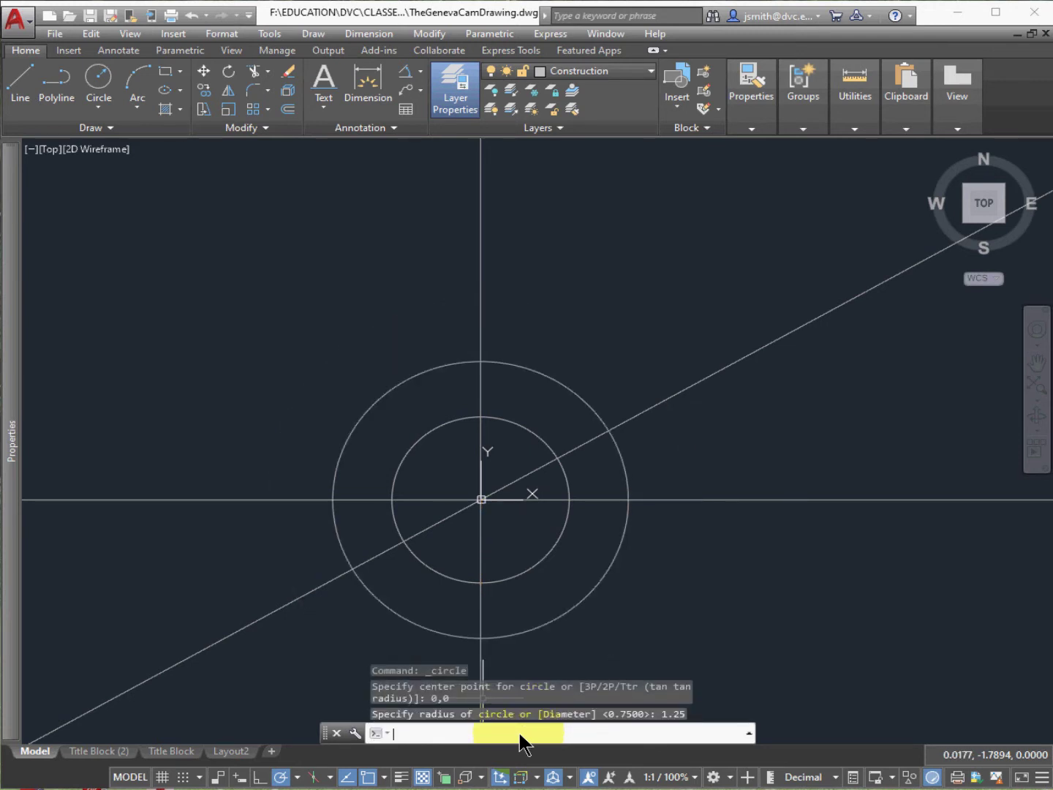
Add a concentric construction circle at 0,0 with a radius of 2
{"action": "key", "text": "Return"}
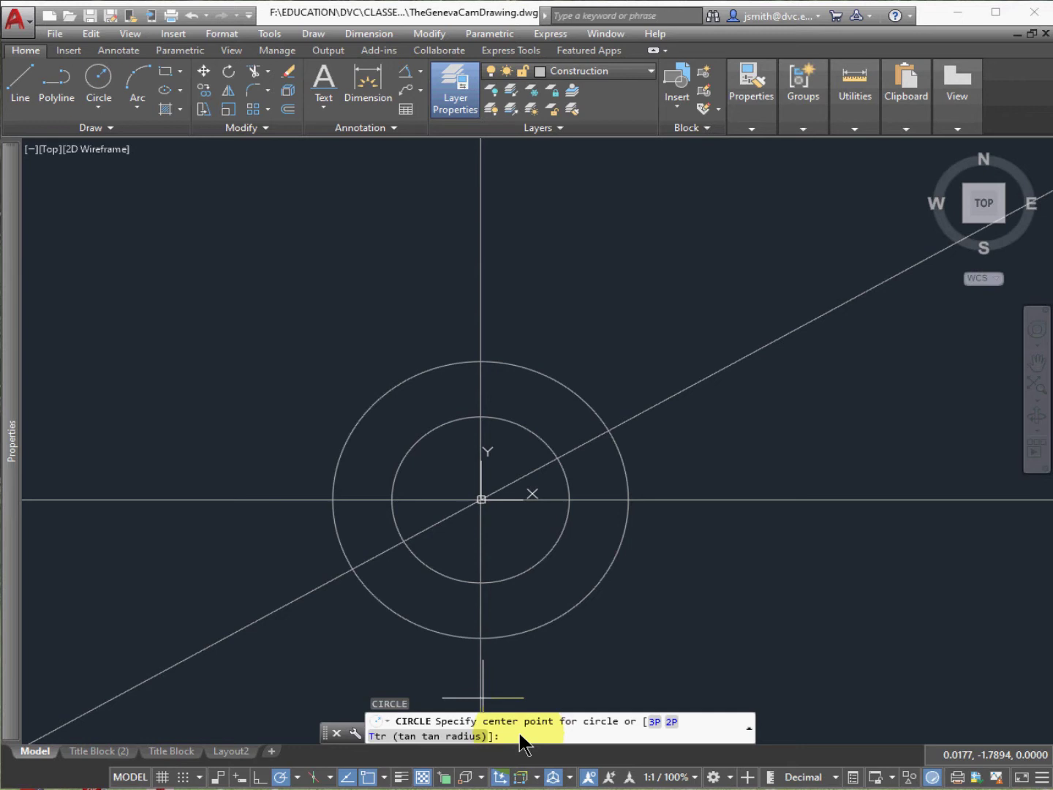
{"action": "type", "text": "0,0"}
{"action": "key", "text": "Return"}
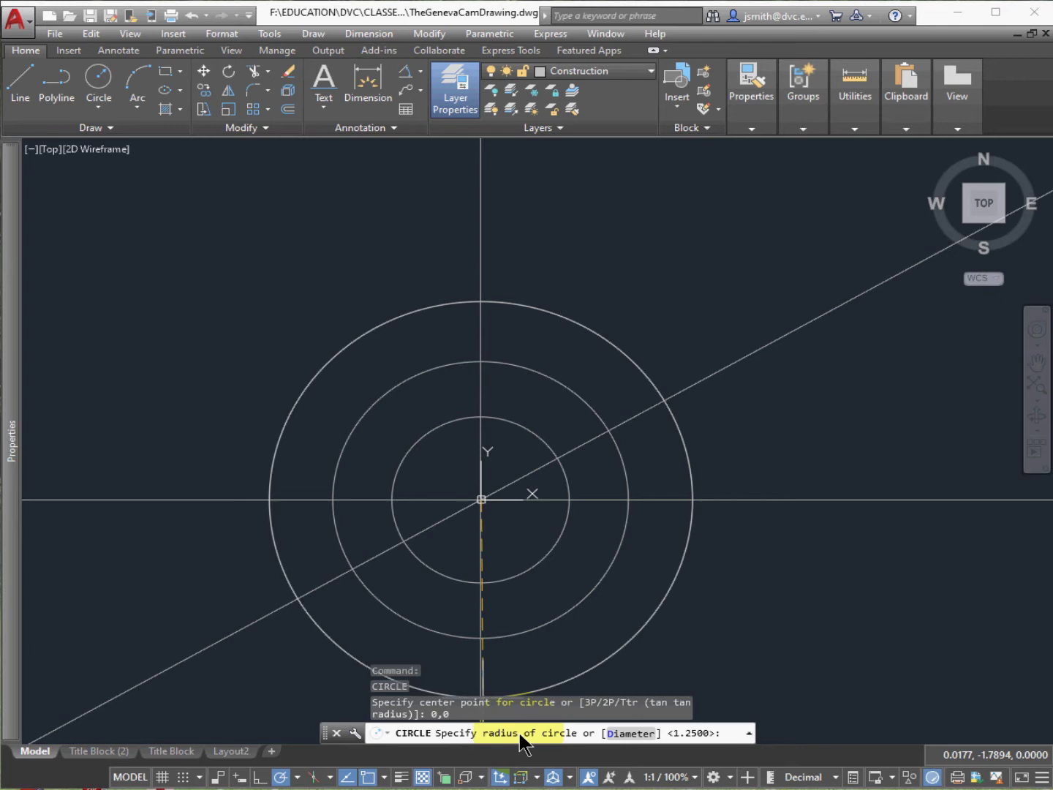
{"action": "type", "text": "2"}
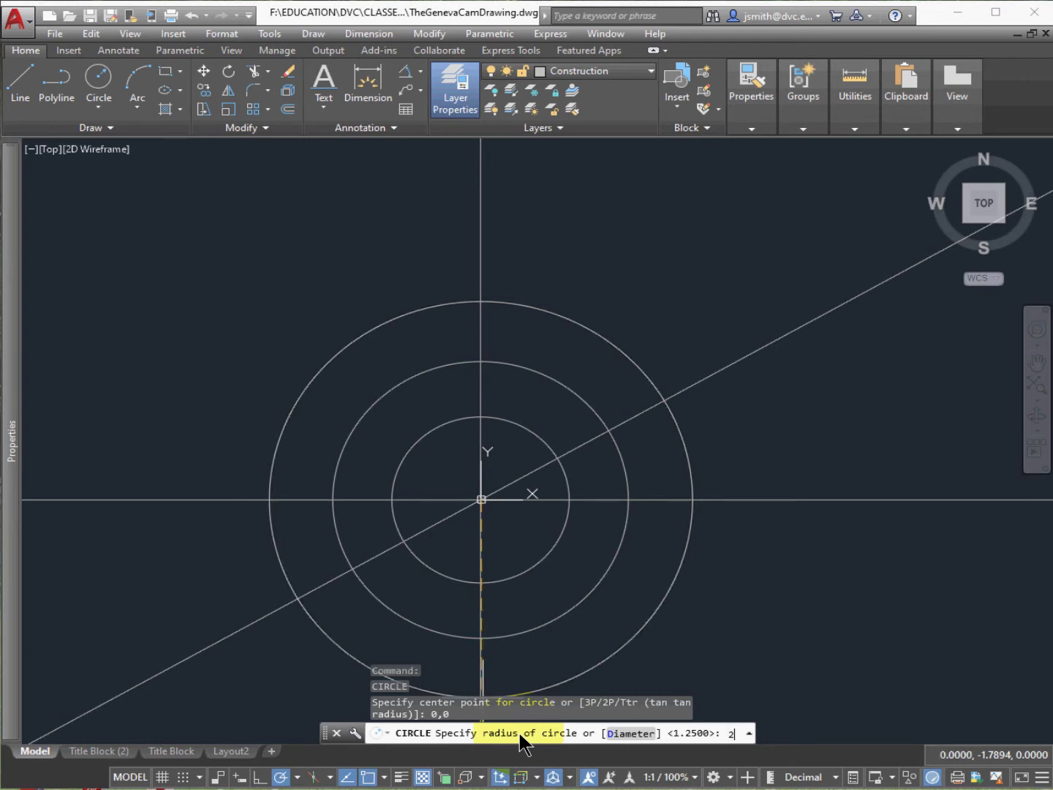
{"action": "key", "text": "Return"}
Add a concentric construction circle at 0,0 with a radius of 4
{"action": "key", "text": "Return"}
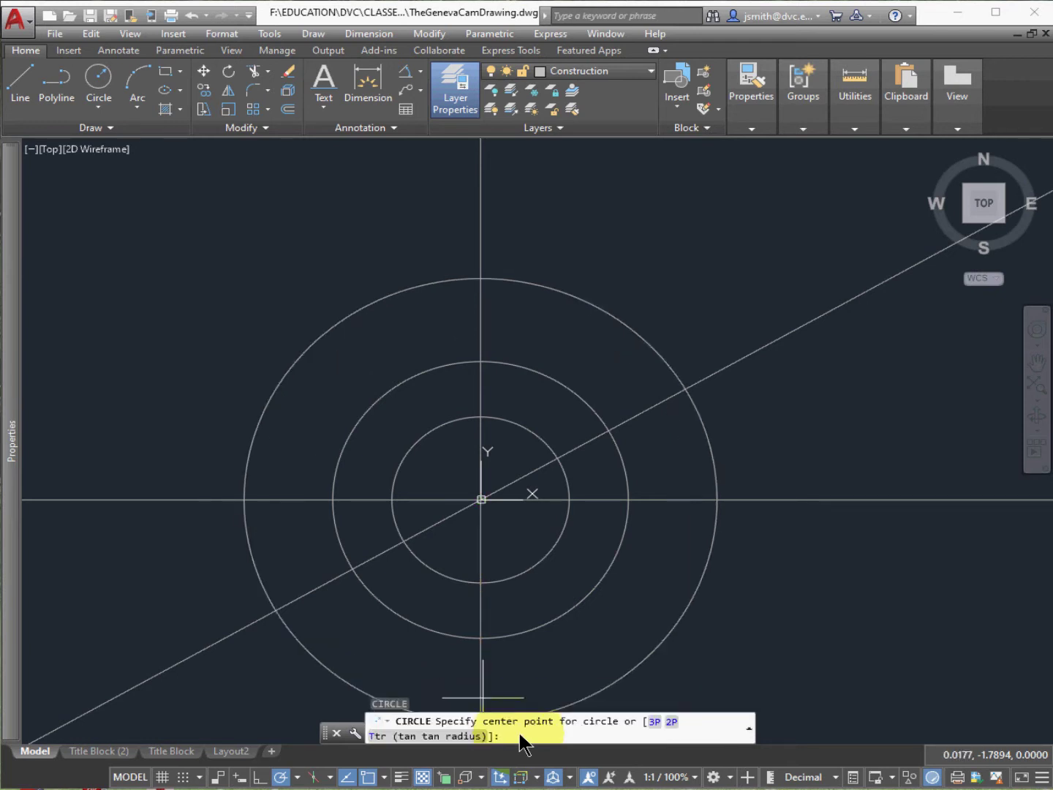
{"action": "type", "text": "0,0"}
{"action": "key", "text": "Return"}
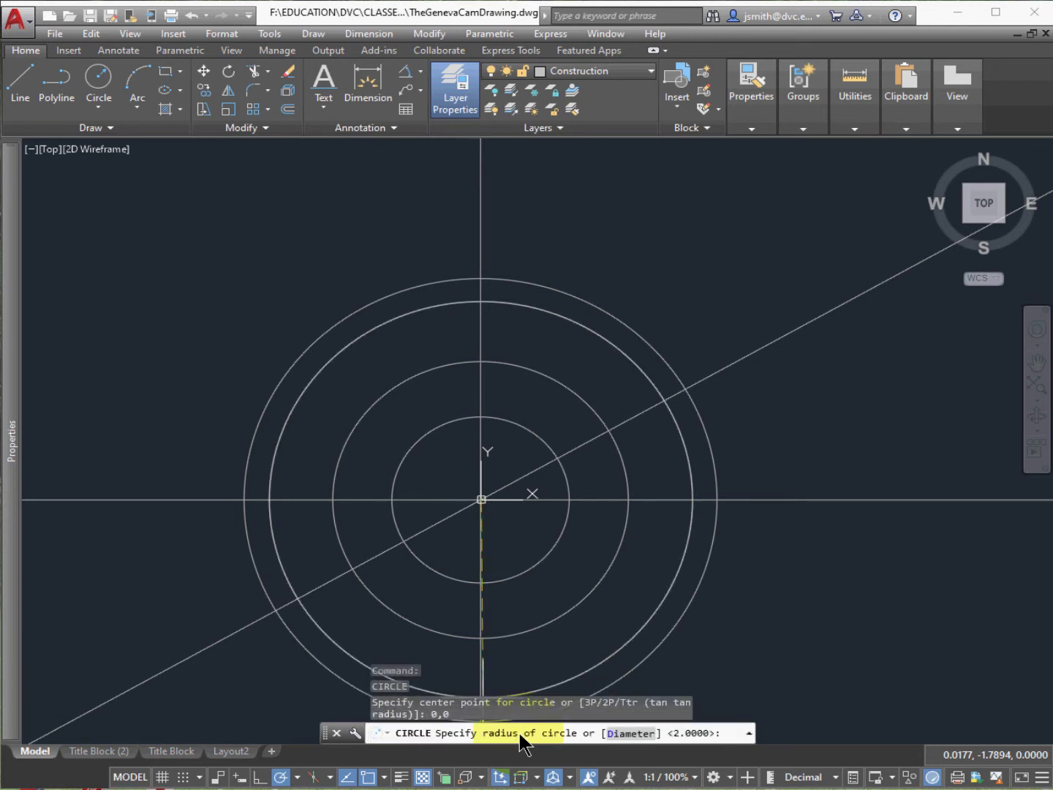
{"action": "type", "text": "4"}
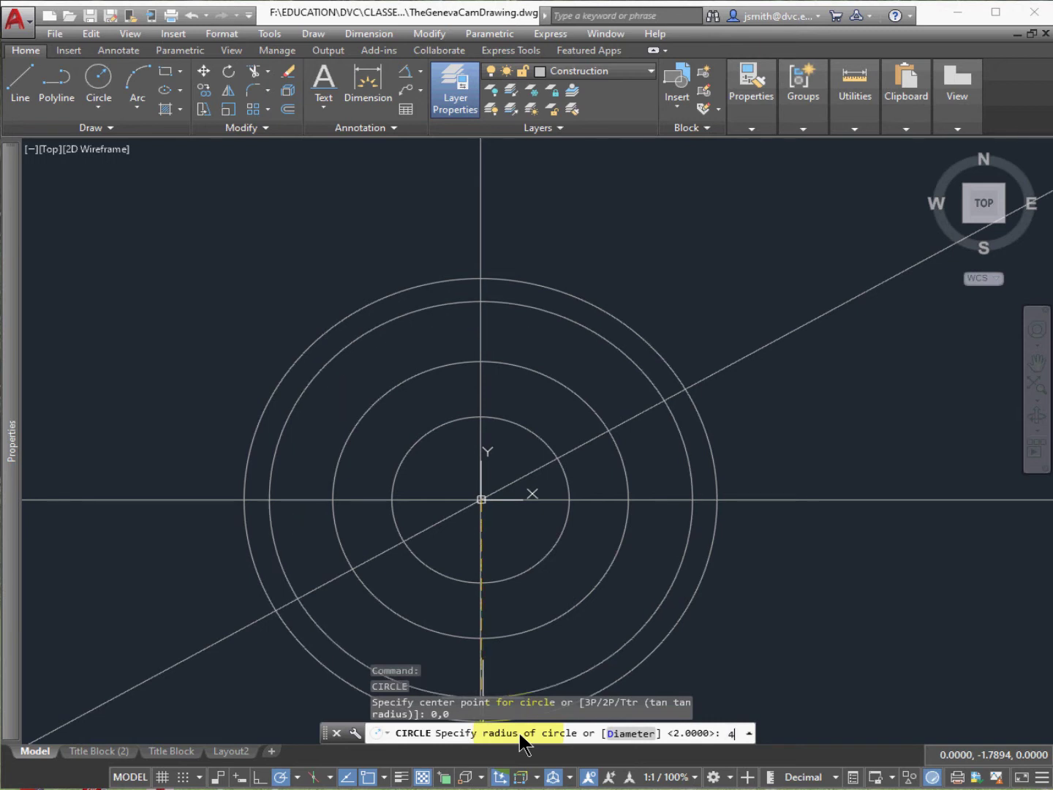
{"action": "key", "text": "Return"}
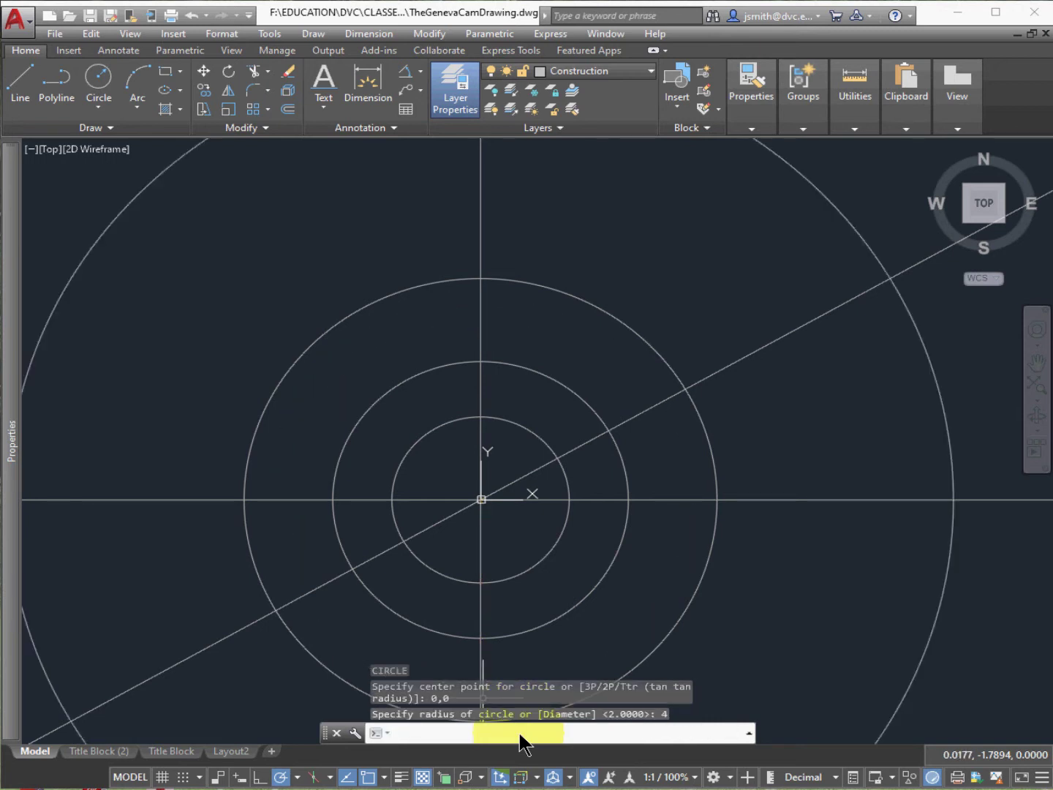
Draw the outermost construction circle centred at 0,0 with a radius of 4.5
{"action": "left_click", "coordinate": [986, 206]}
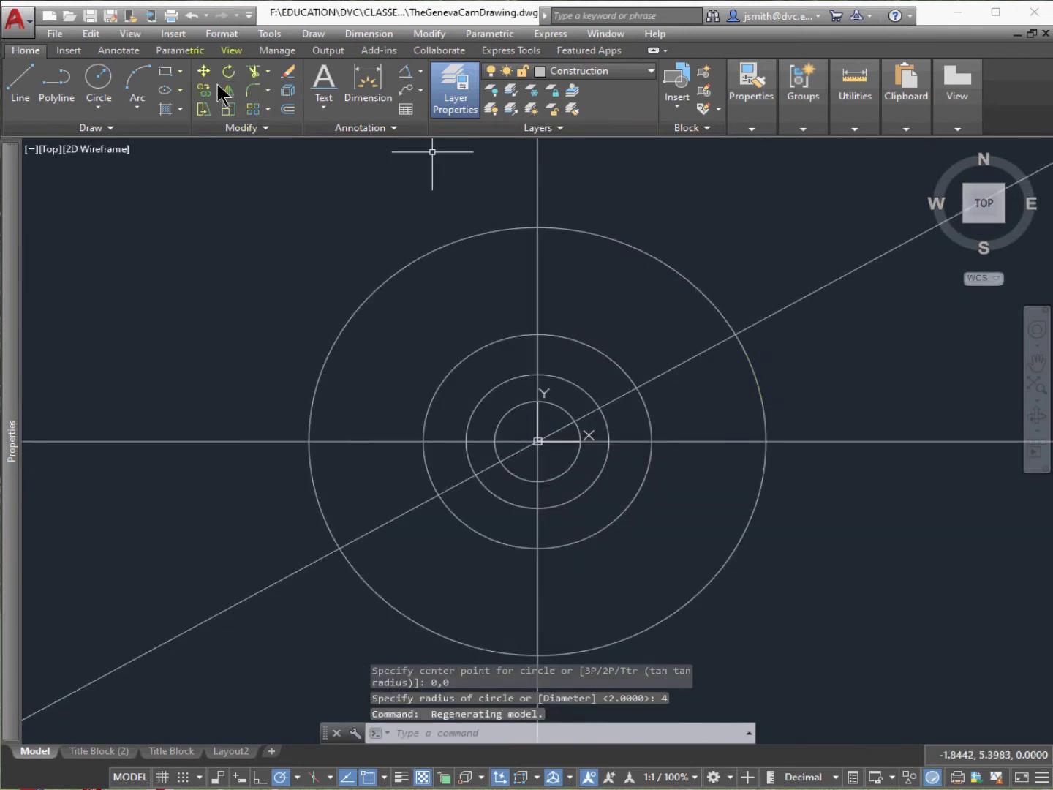
{"action": "left_click", "coordinate": [104, 73]}
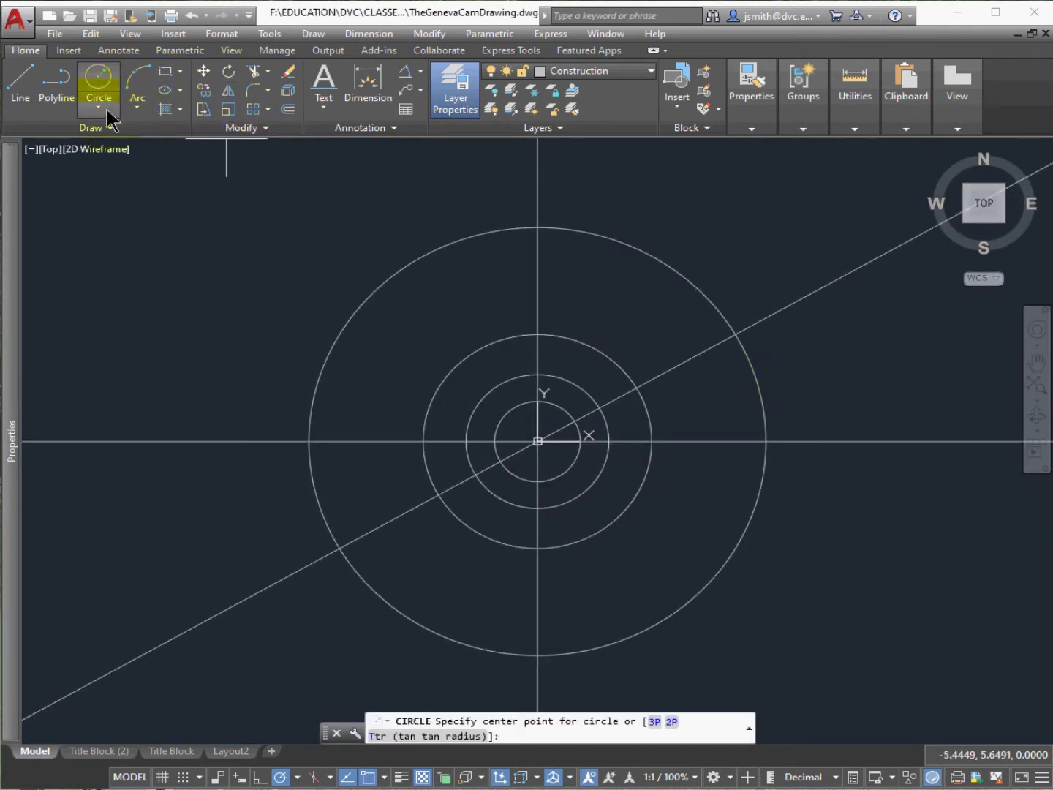
{"action": "left_click", "coordinate": [108, 110]}
{"action": "left_click", "coordinate": [141, 136]}
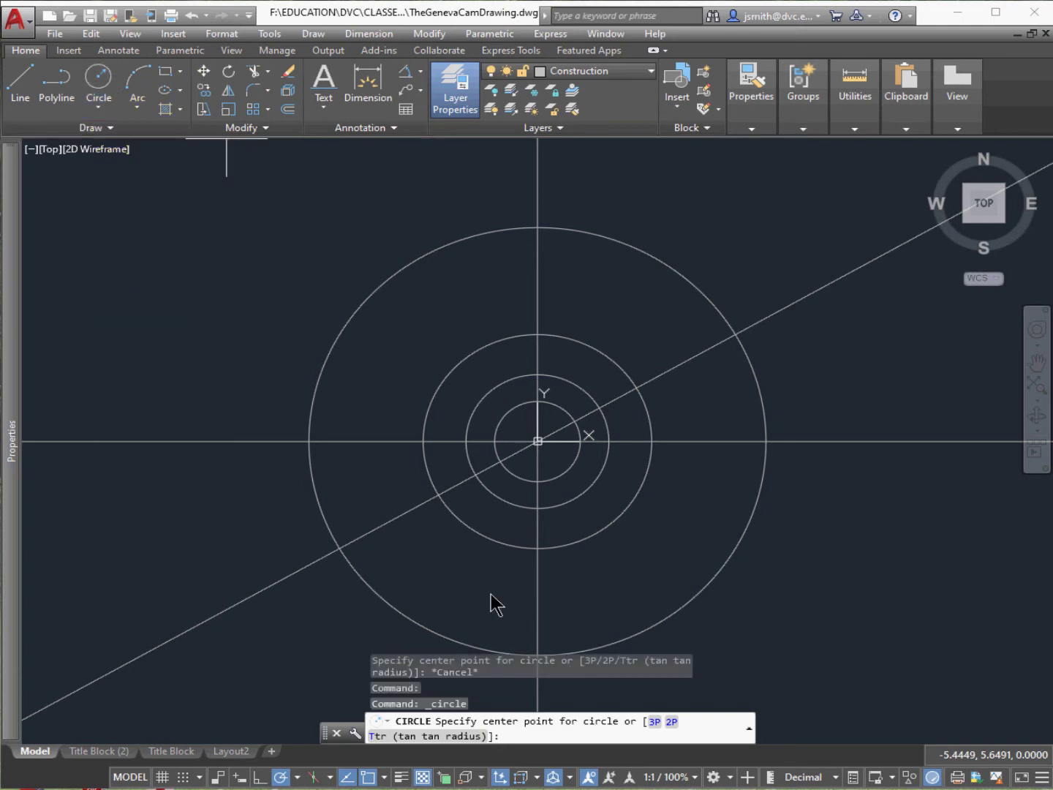
{"action": "left_click", "coordinate": [541, 728]}
{"action": "type", "text": "0,0"}
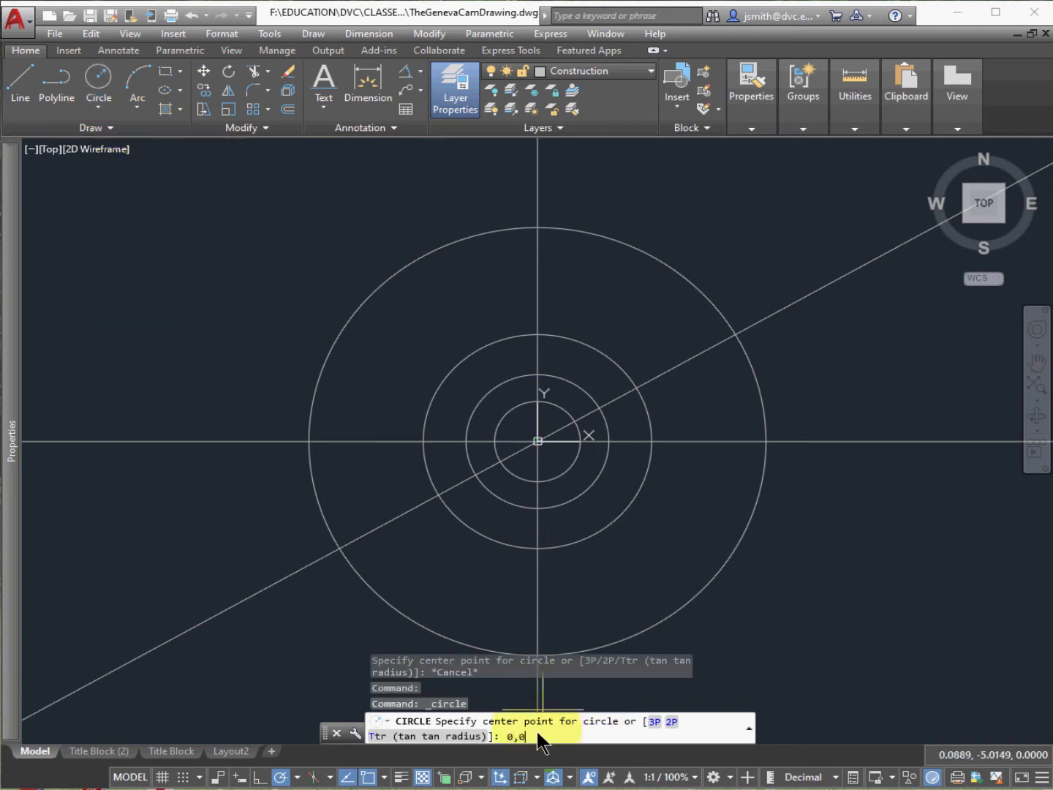
{"action": "key", "text": "Return"}
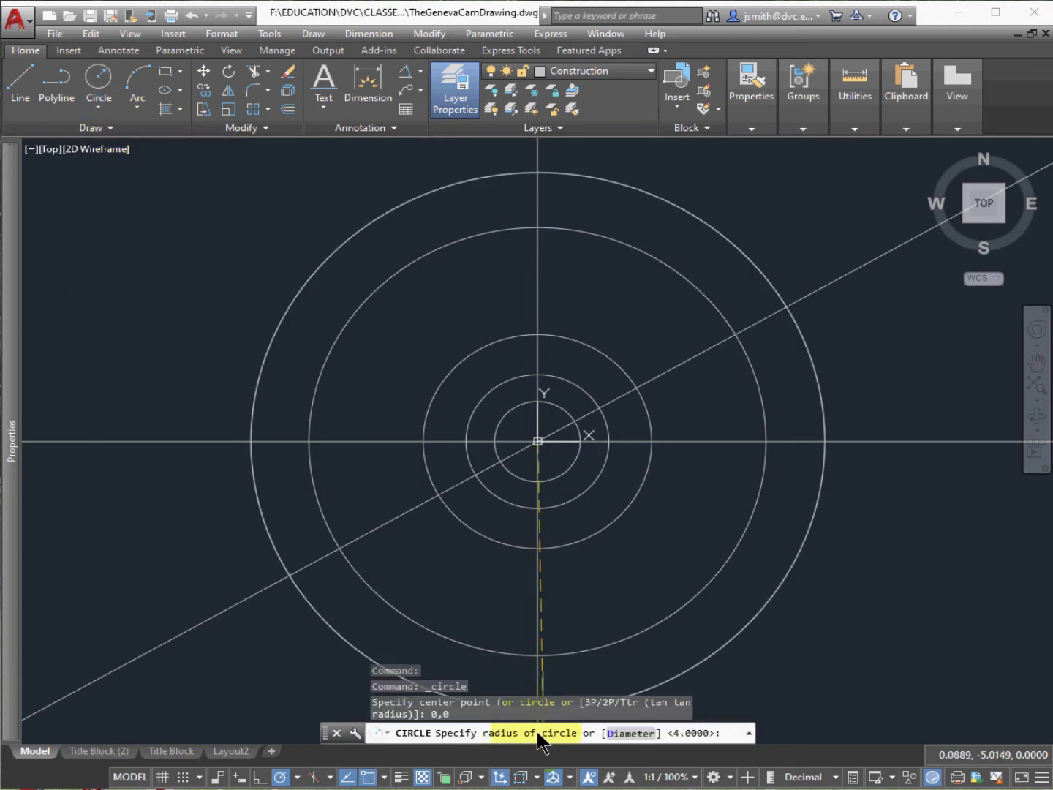
{"action": "type", "text": "4.5"}
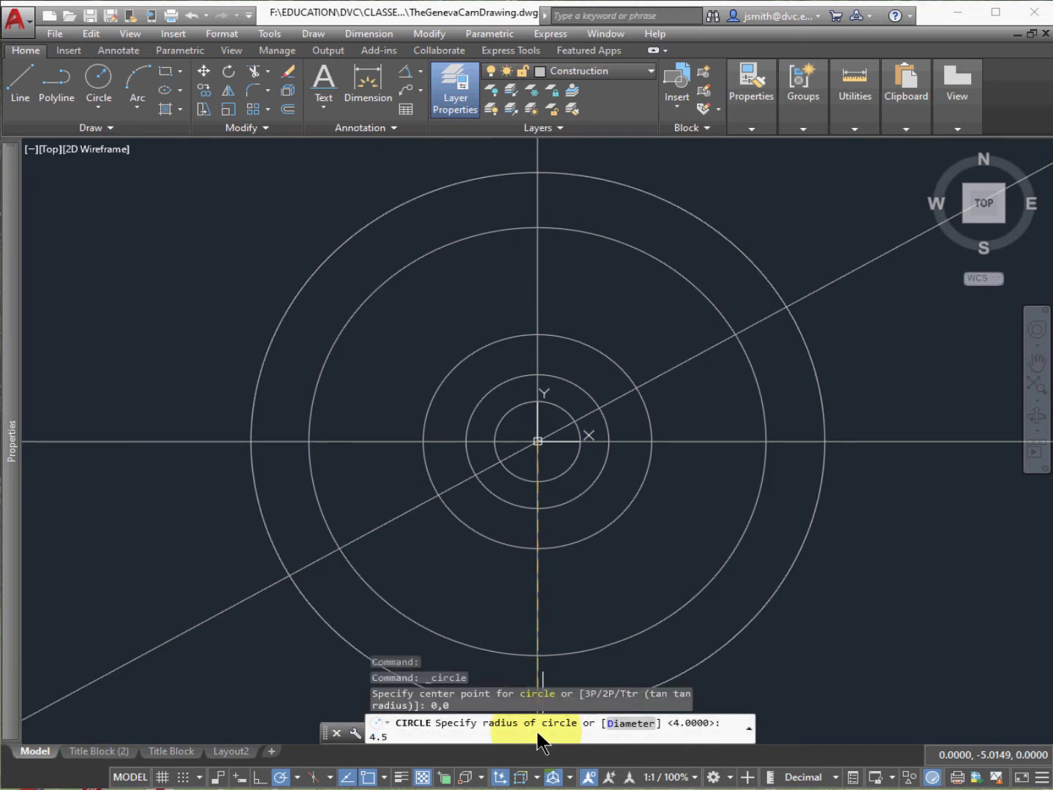
{"action": "key", "text": "Return"}
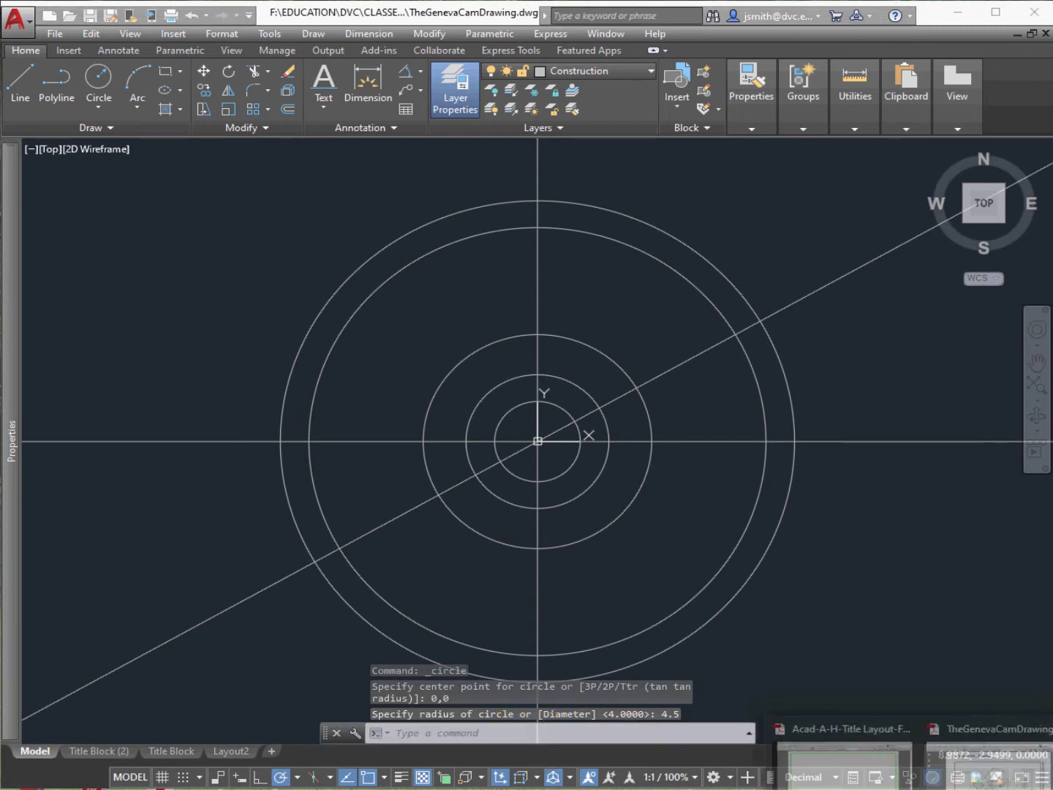
Switch to the Geneva cam PDF in Adobe Acrobat, check the overall diameter and circle dimensions, and return to the AutoCAD drawing
{"action": "left_click", "coordinate": [998, 757]}
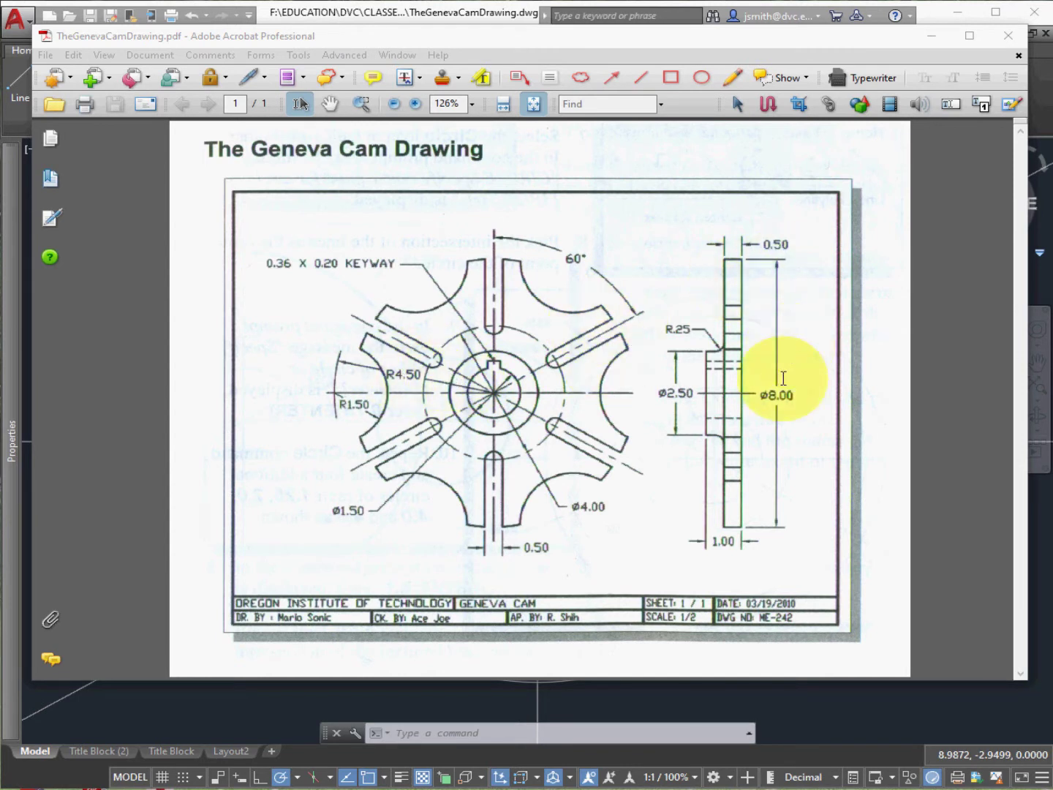
{"action": "left_click_drag", "start_coordinate": [760, 396], "coordinate": [797, 395]}
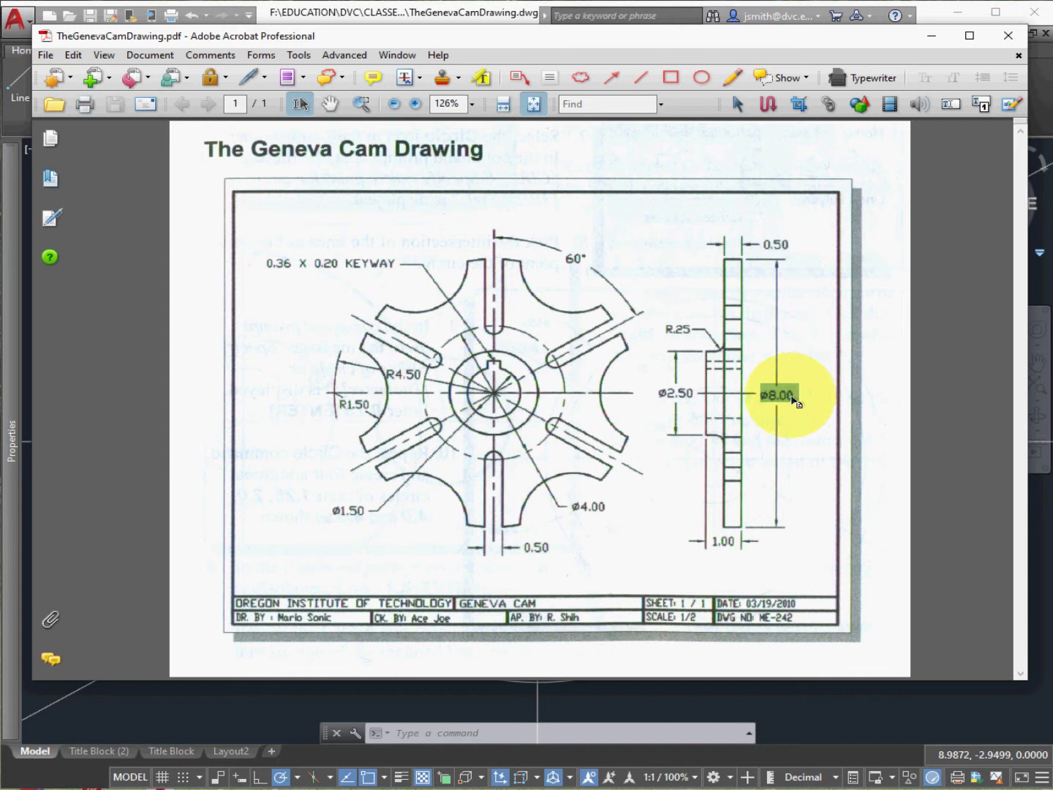
{"action": "left_click", "coordinate": [634, 397]}
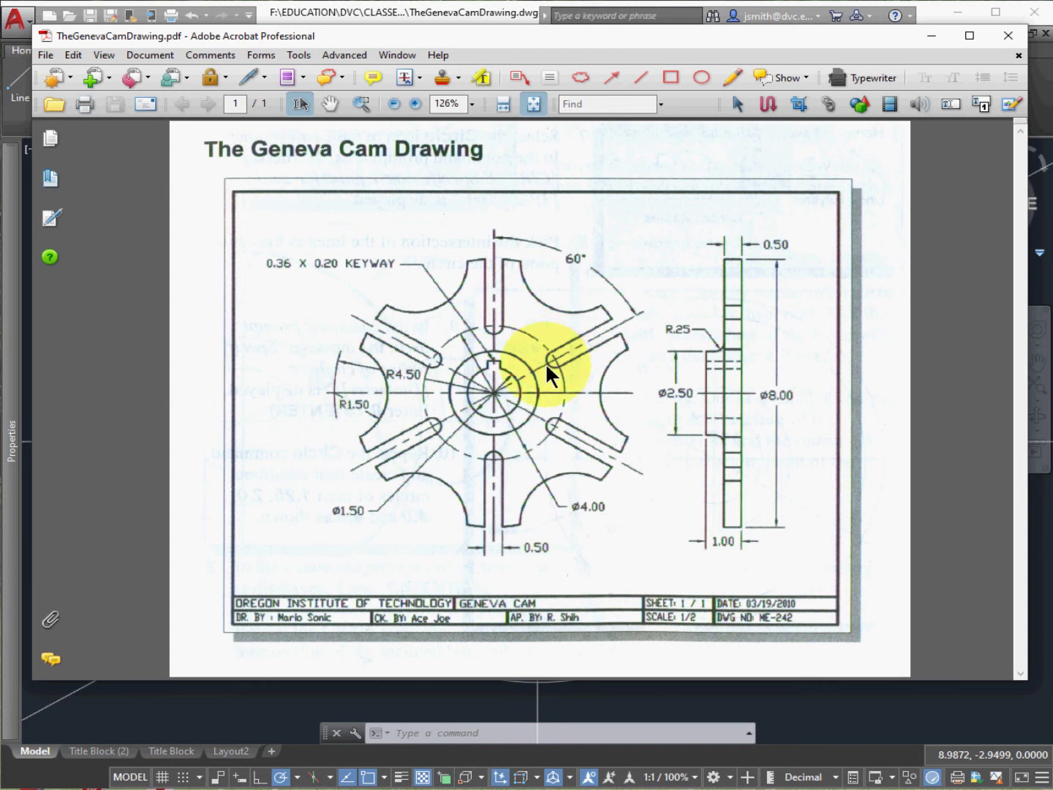
{"action": "left_click", "coordinate": [929, 36]}
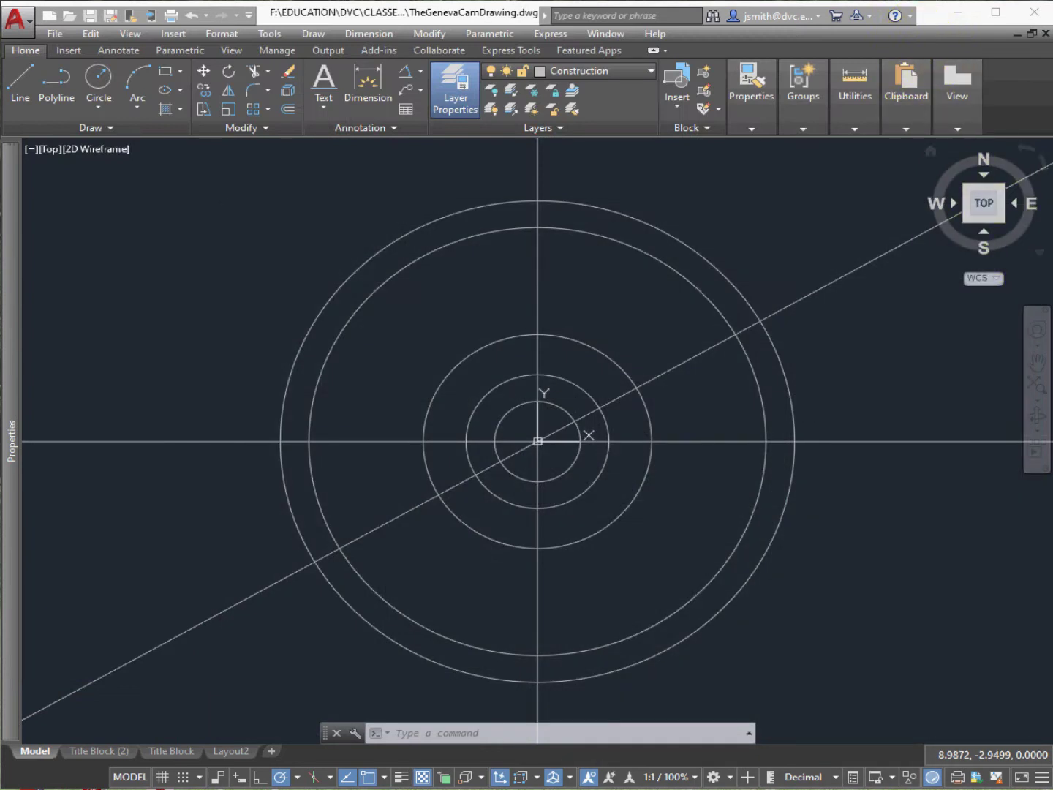
Make Object_Lines the current layer in place of Construction
{"action": "left_click", "coordinate": [455, 91]}
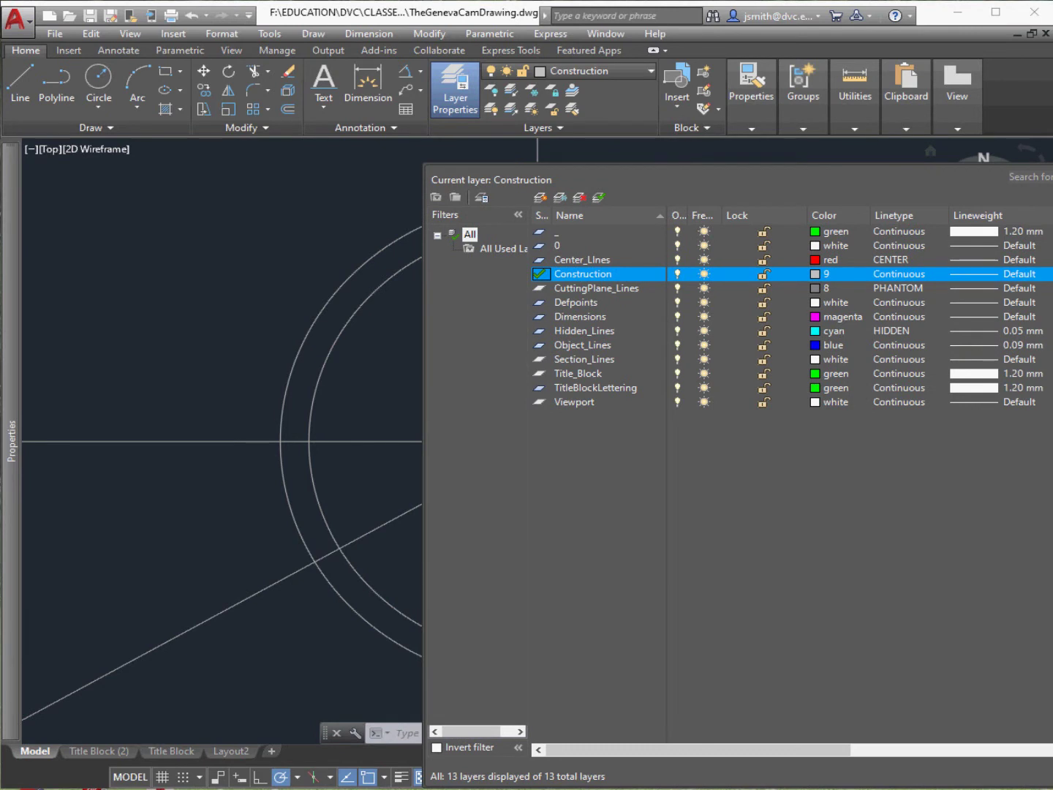
{"action": "left_click", "coordinate": [601, 346]}
{"action": "left_click", "coordinate": [603, 201]}
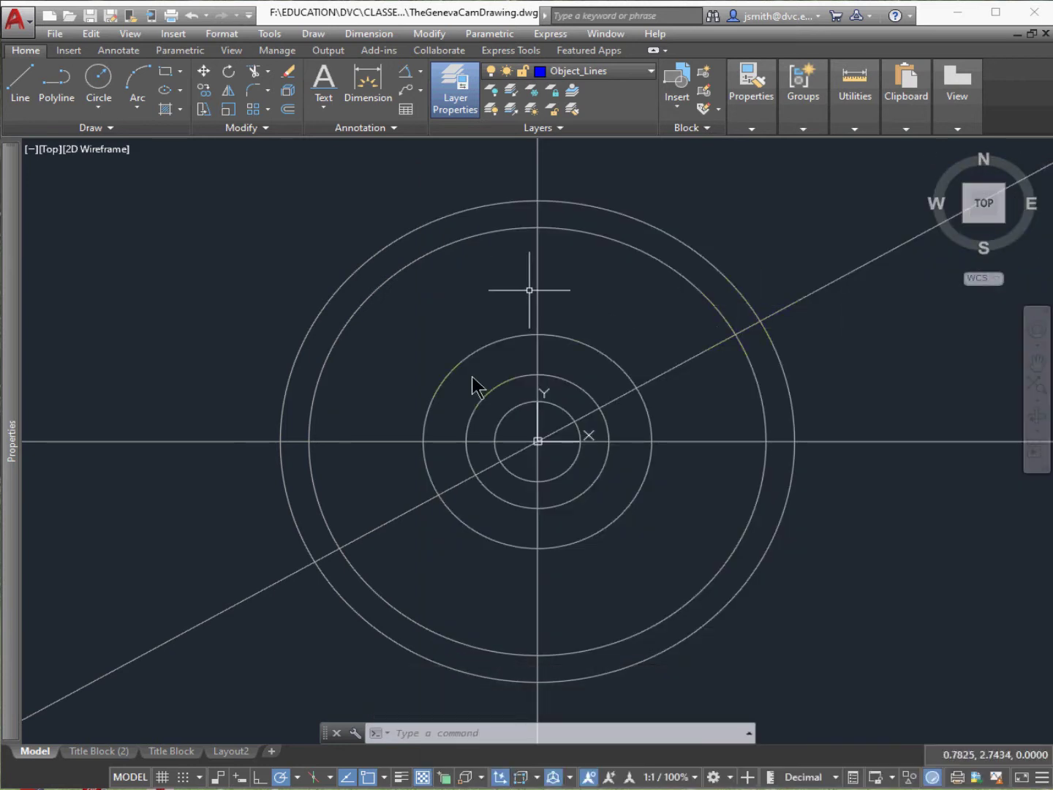
Trace the radius 4 construction circle with an object-line circle centred at the origin, and turn on lineweight display
{"action": "scroll", "coordinate": [454, 459], "scroll_direction": "down", "scroll_amount": 2}
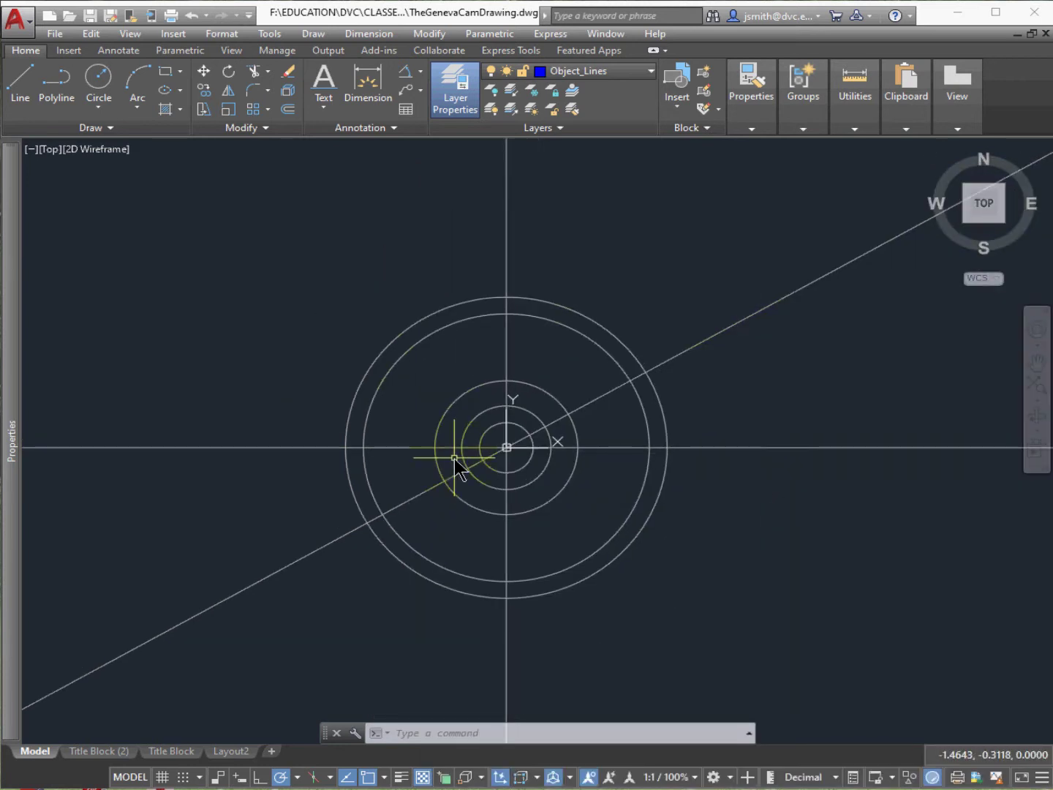
{"action": "left_click", "coordinate": [108, 114]}
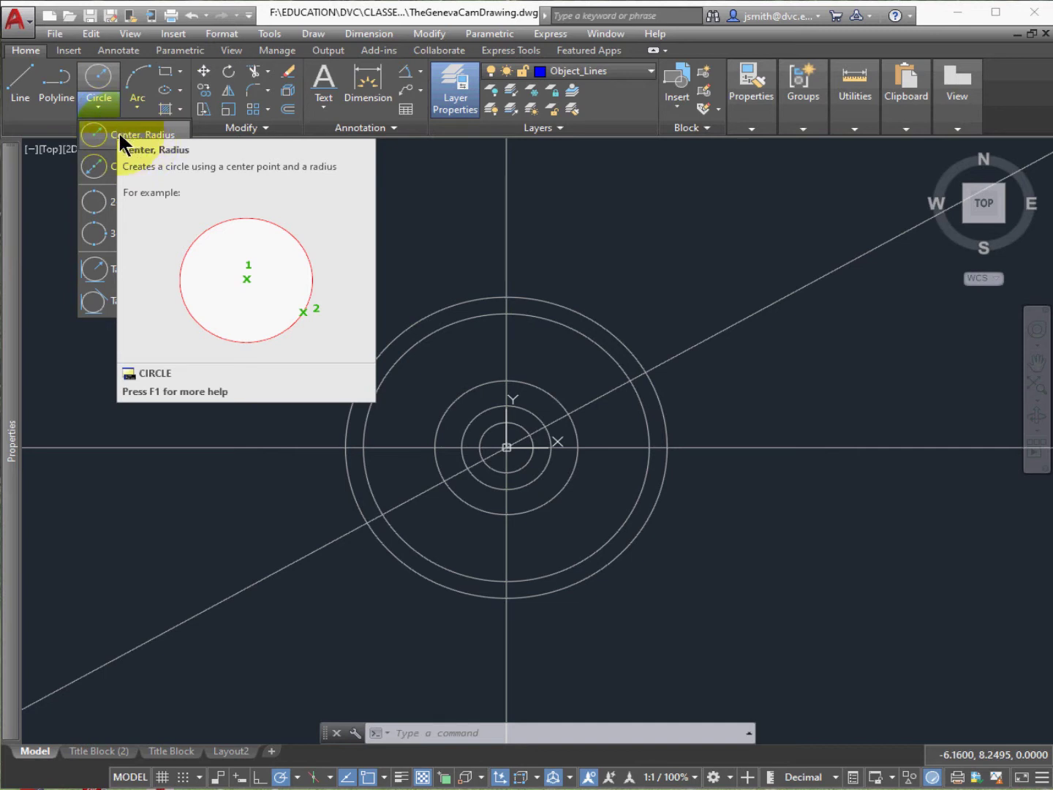
{"action": "left_click", "coordinate": [120, 132]}
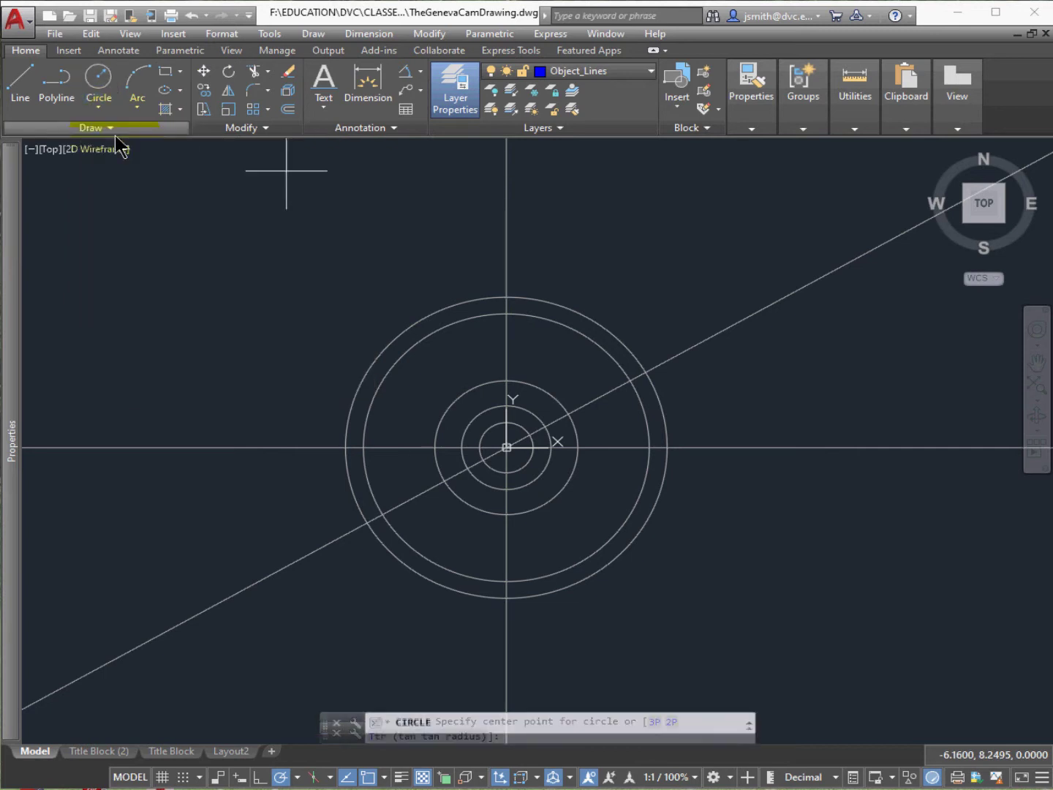
{"action": "left_click", "coordinate": [506, 448]}
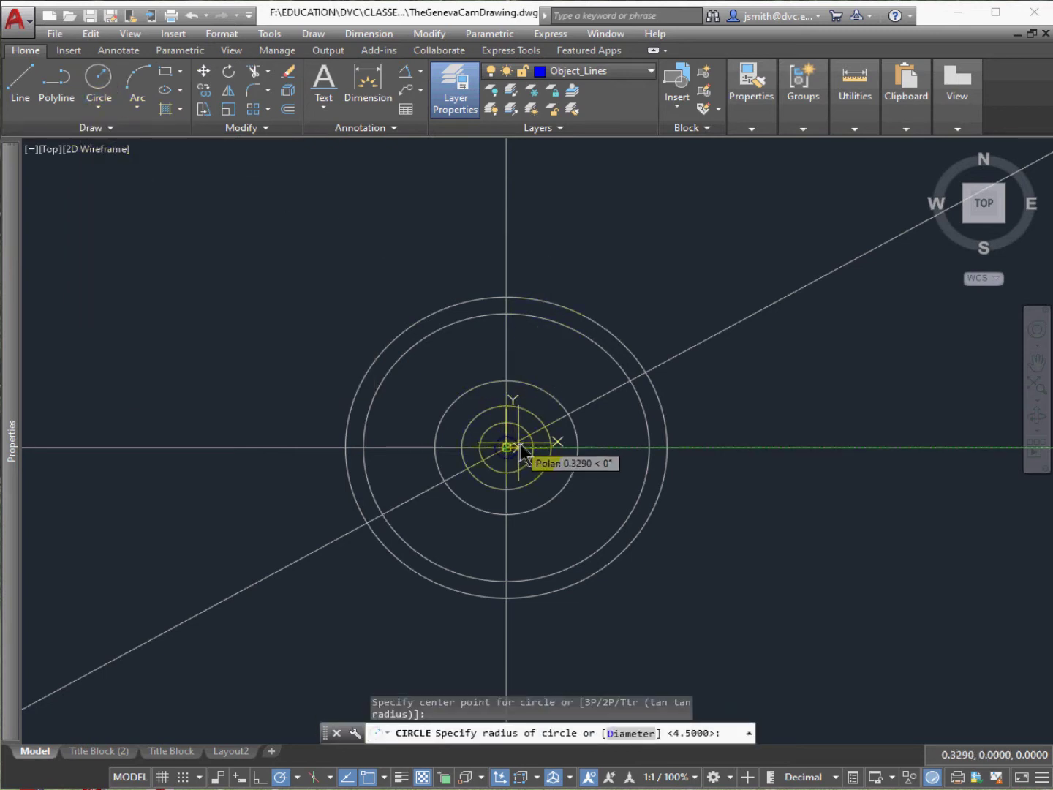
{"action": "left_click", "coordinate": [627, 378]}
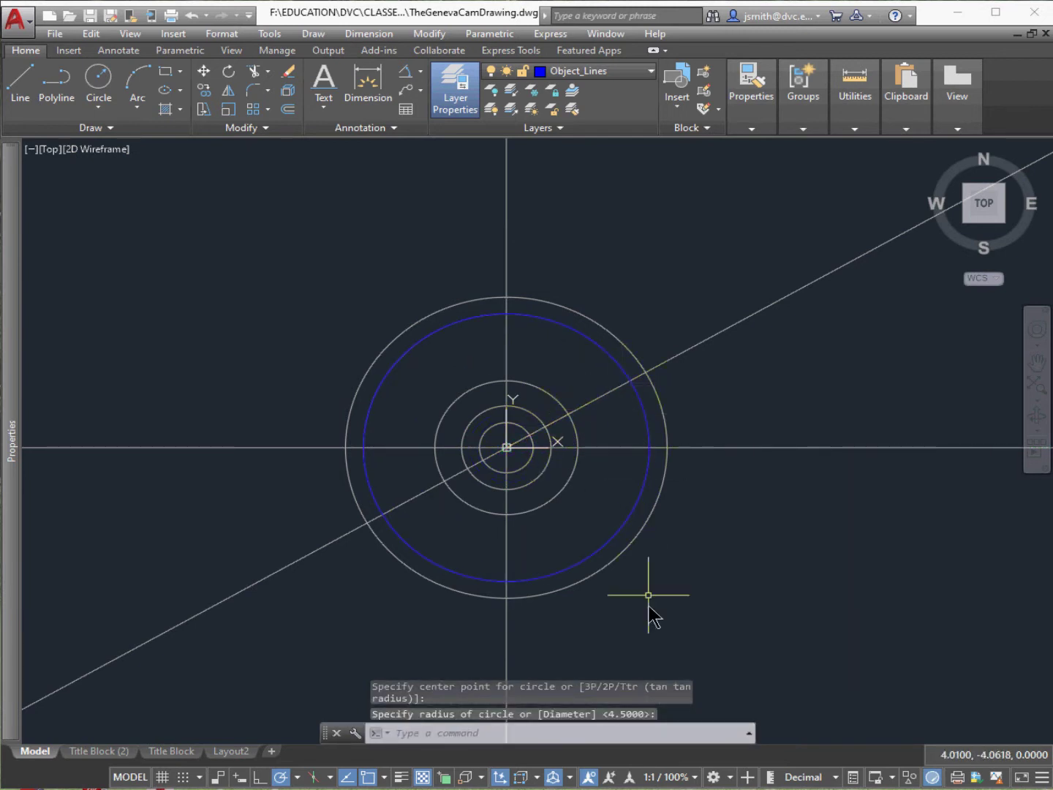
{"action": "left_click", "coordinate": [402, 777]}
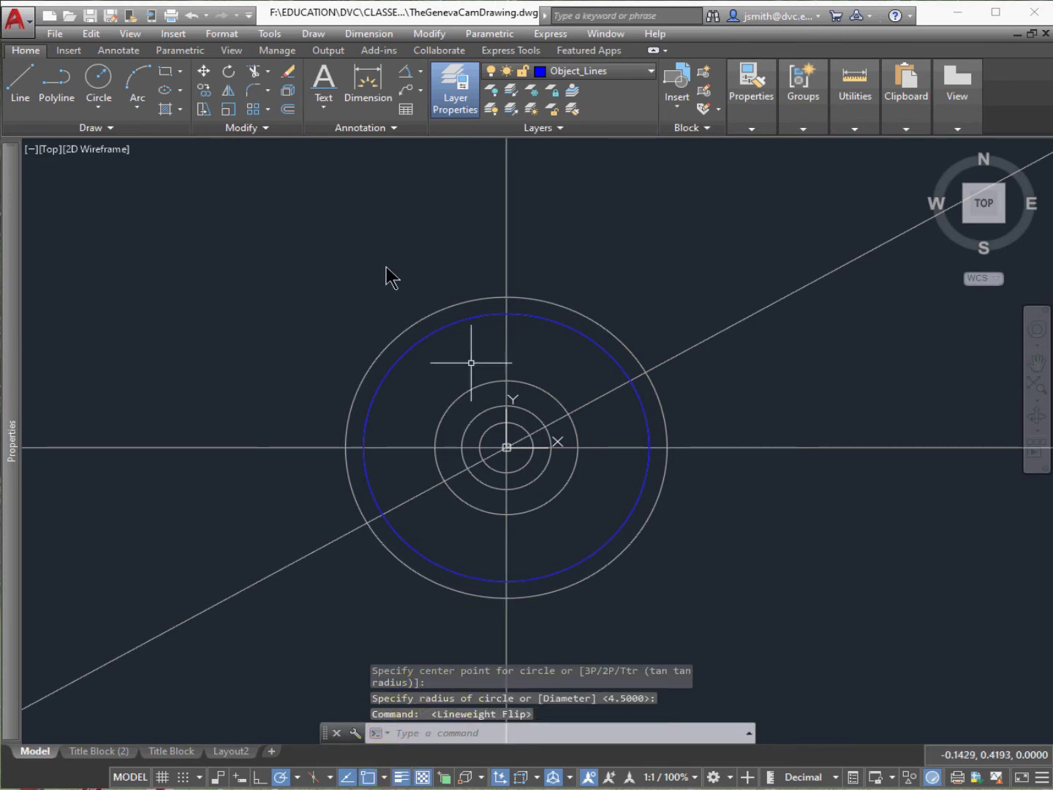
Draw a circle of radius .25 centred where the angled construction line crosses the third construction circle from the origin
{"action": "left_click", "coordinate": [101, 107]}
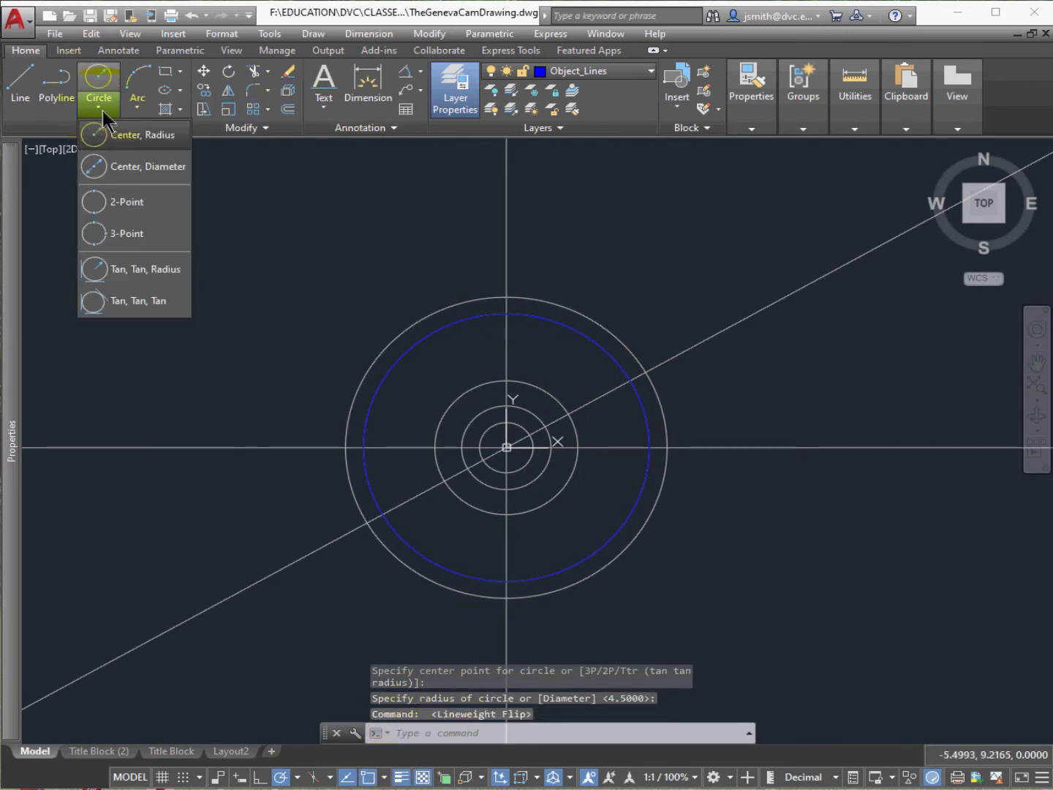
{"action": "left_click", "coordinate": [124, 135]}
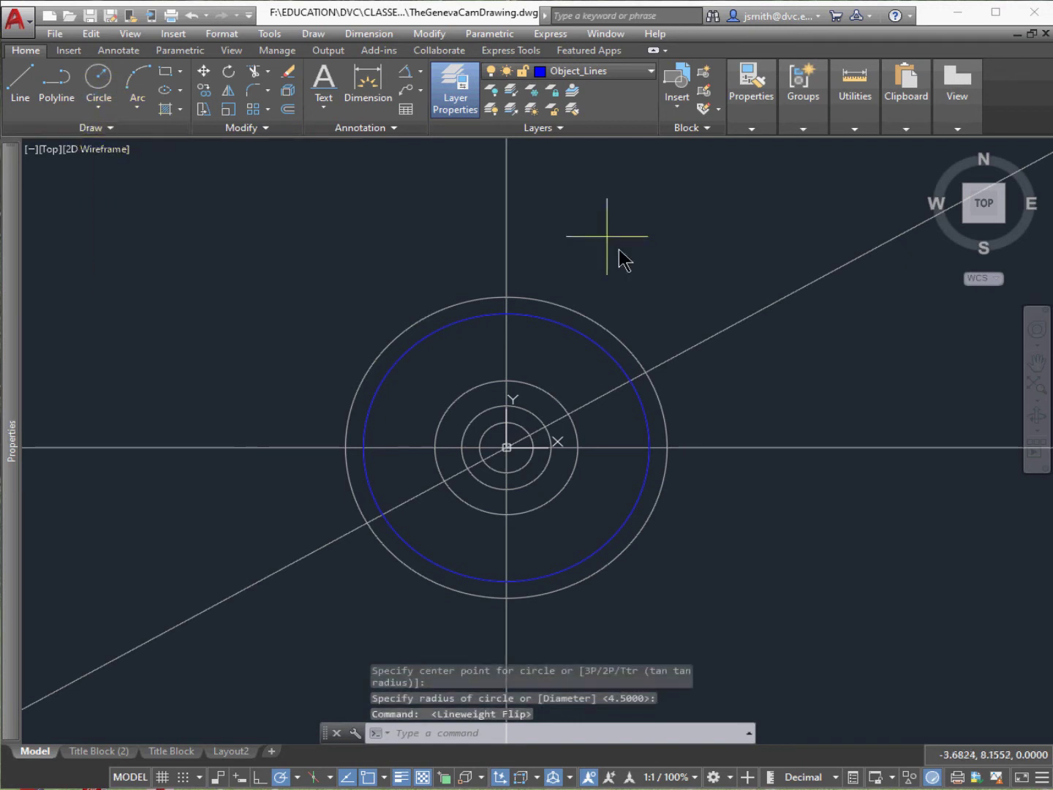
{"action": "left_click", "coordinate": [567, 414]}
{"action": "scroll", "coordinate": [568, 417], "scroll_direction": "up", "scroll_amount": 4}
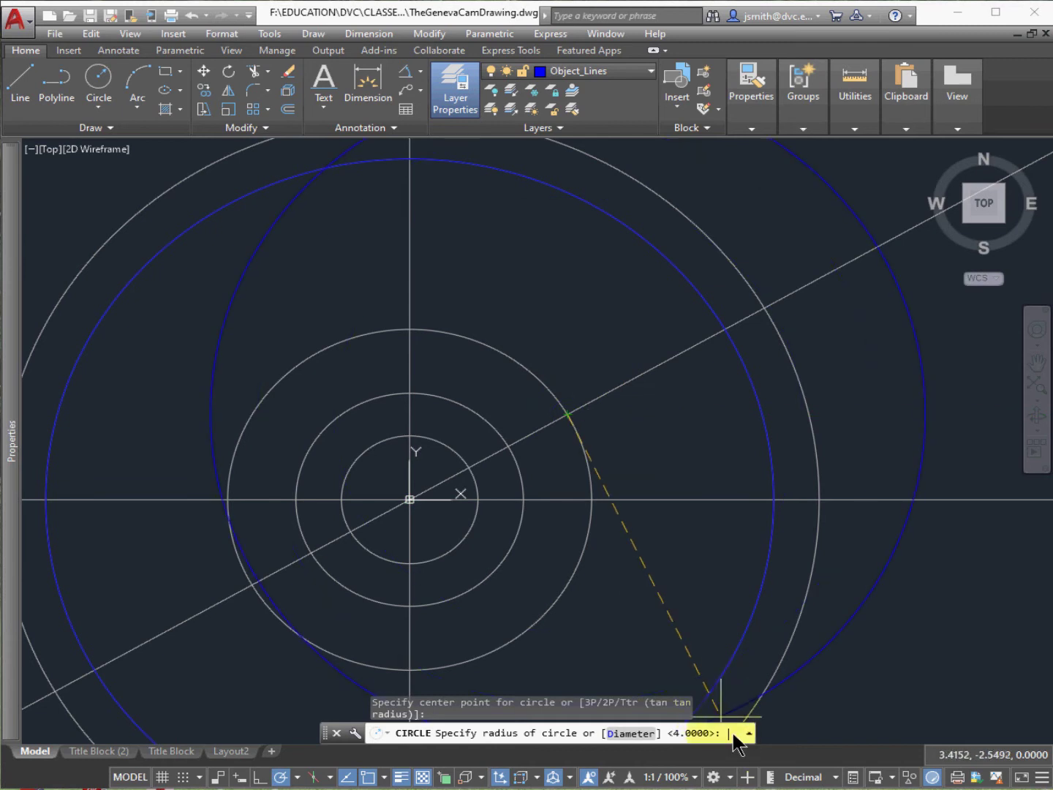
{"action": "type", "text": ".25"}
{"action": "key", "text": "Return"}
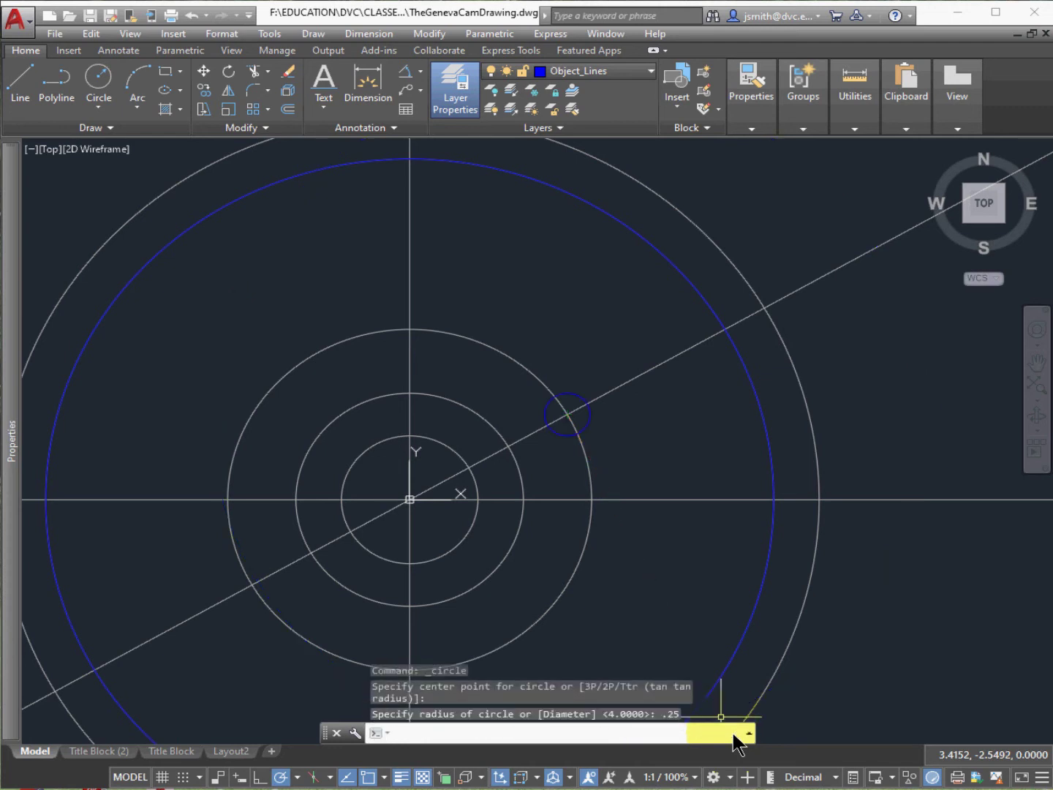
Draw a circle of radius 1.5 centred where the horizontal construction line crosses the outermost construction circle on the positive X side
{"action": "left_click", "coordinate": [93, 109]}
{"action": "left_click", "coordinate": [103, 133]}
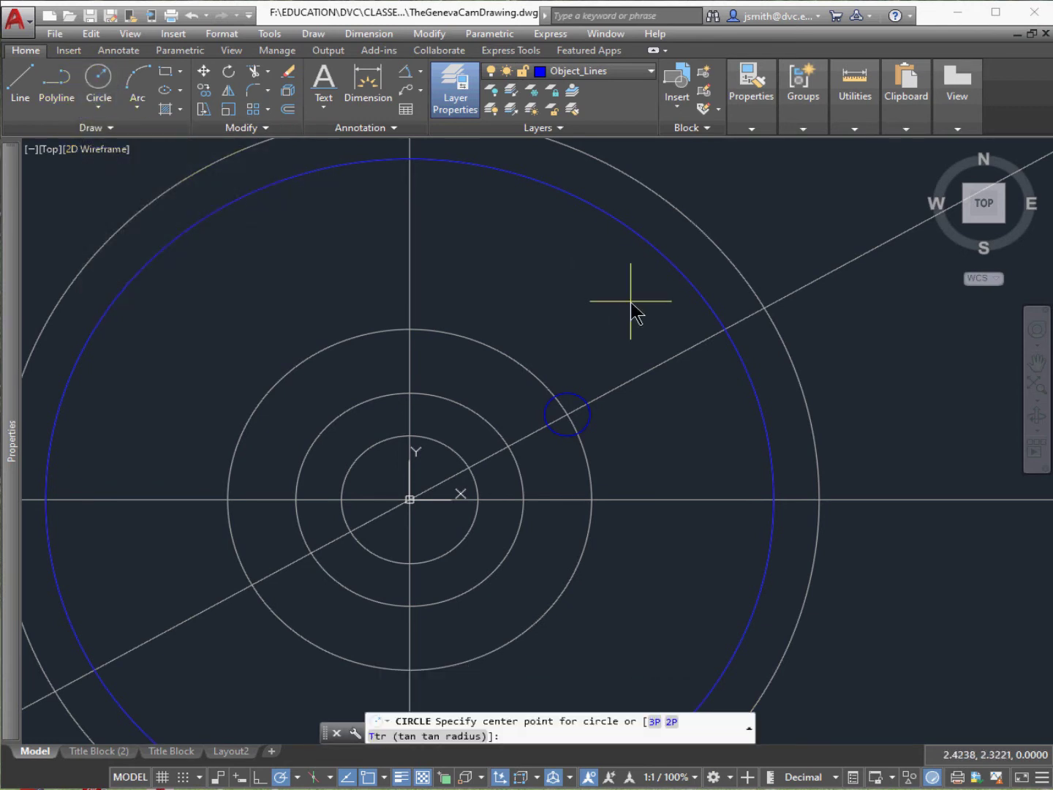
{"action": "left_click", "coordinate": [819, 500]}
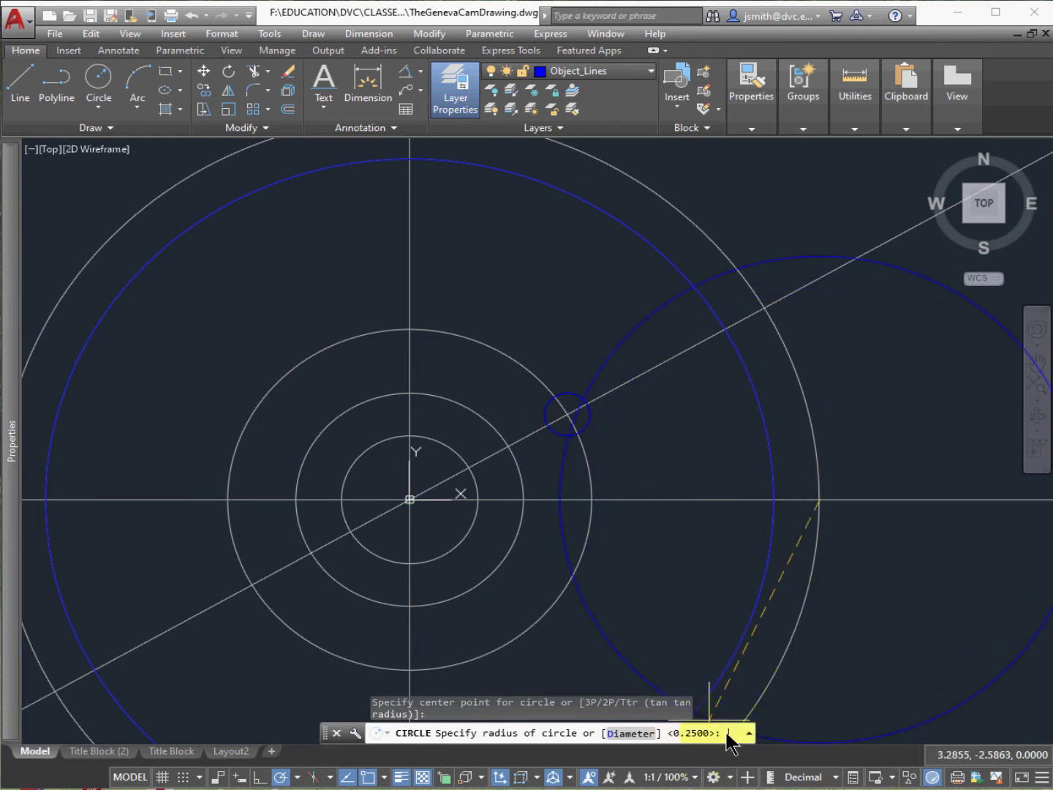
{"action": "type", "text": "1.5"}
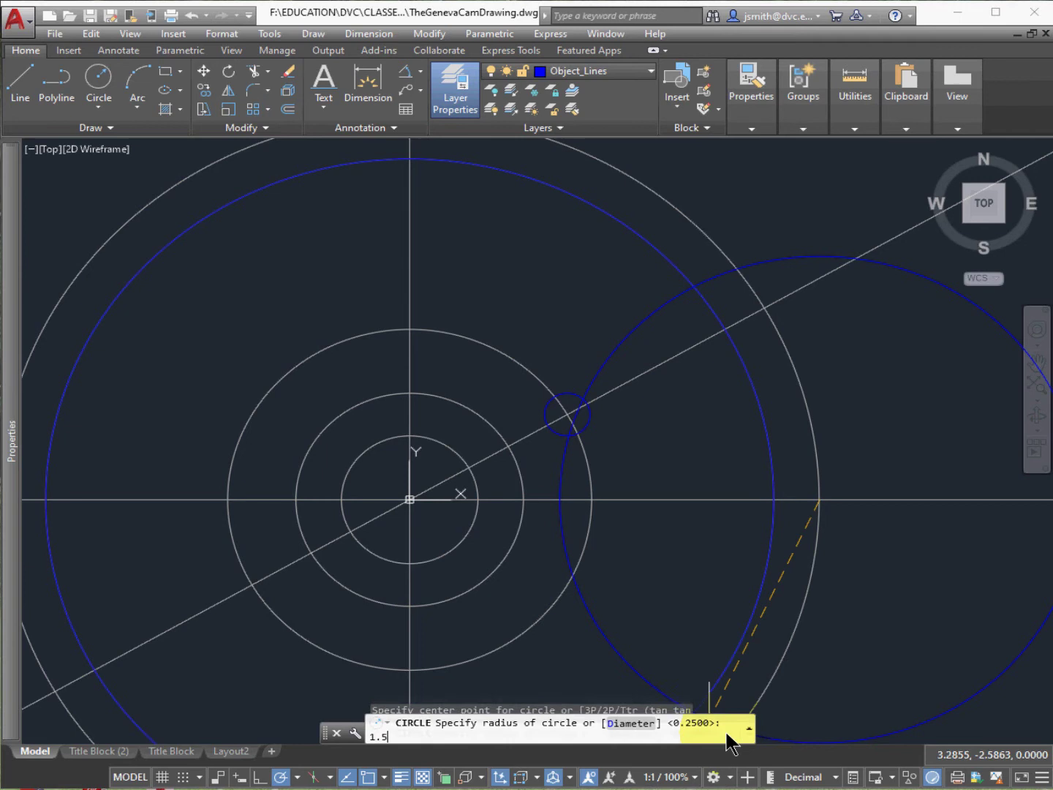
{"action": "key", "text": "Return"}
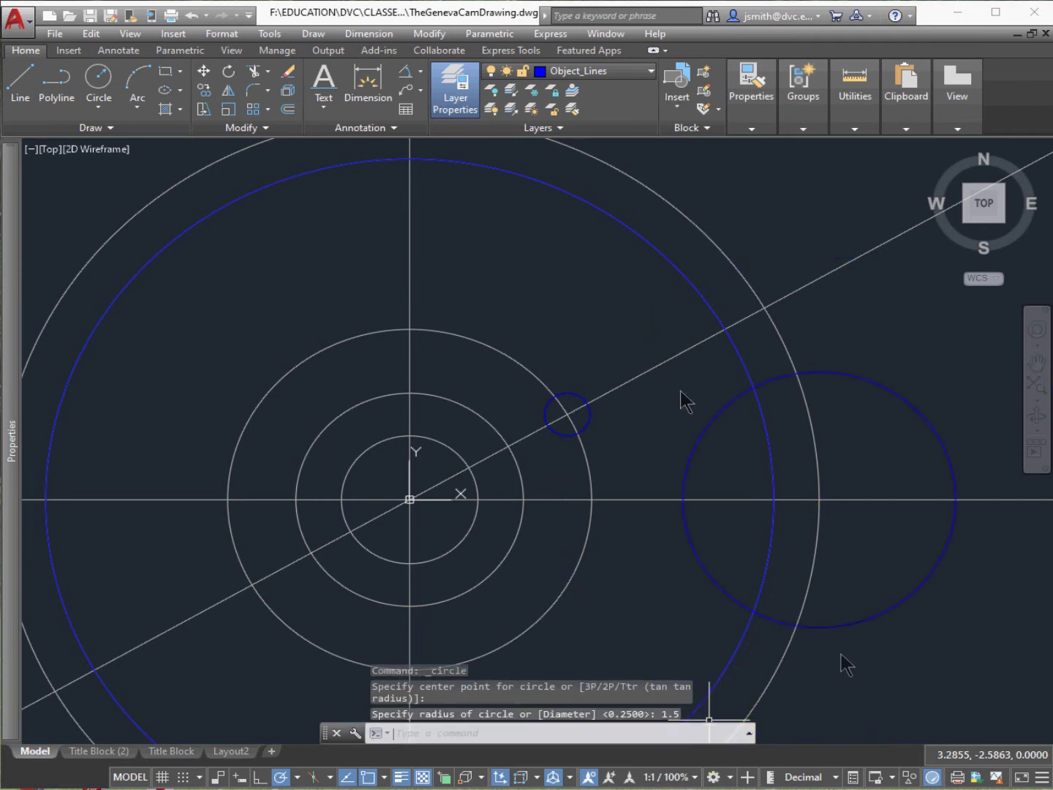
Add radius dimensions to the cutout circle, the small slot-end circle and the large object-line circle
{"action": "left_click", "coordinate": [422, 71]}
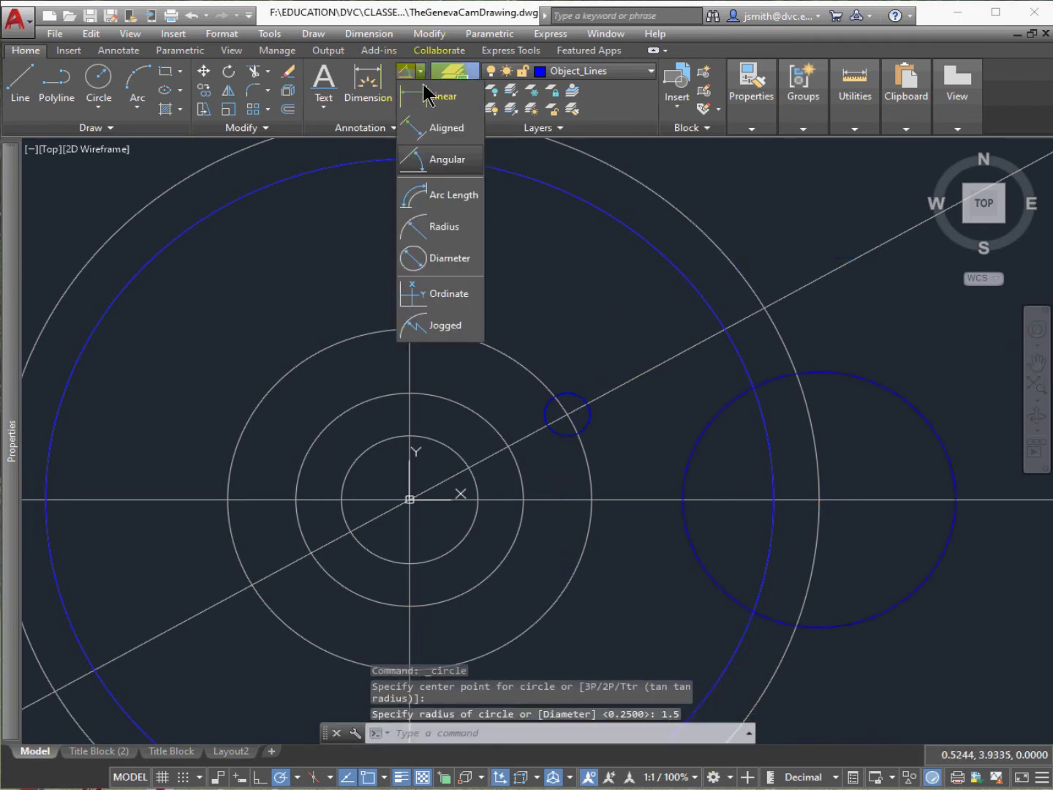
{"action": "left_click", "coordinate": [430, 231]}
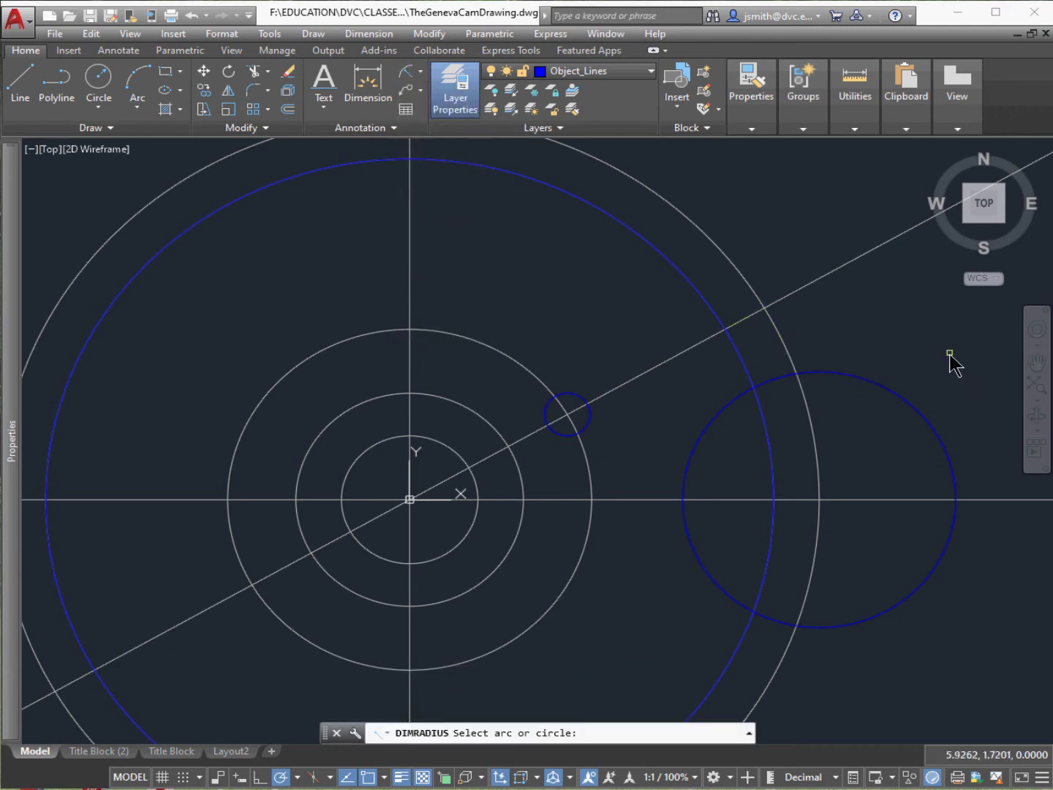
{"action": "left_click", "coordinate": [885, 391]}
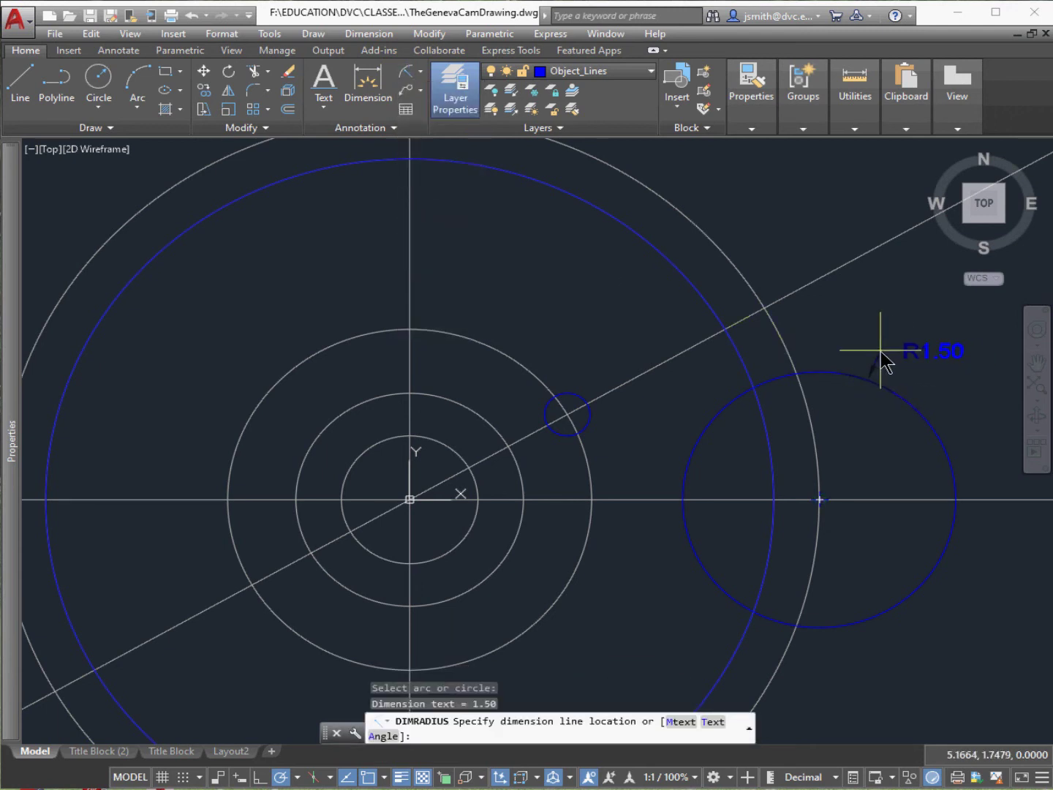
{"action": "left_click", "coordinate": [879, 352]}
{"action": "key", "text": "Return"}
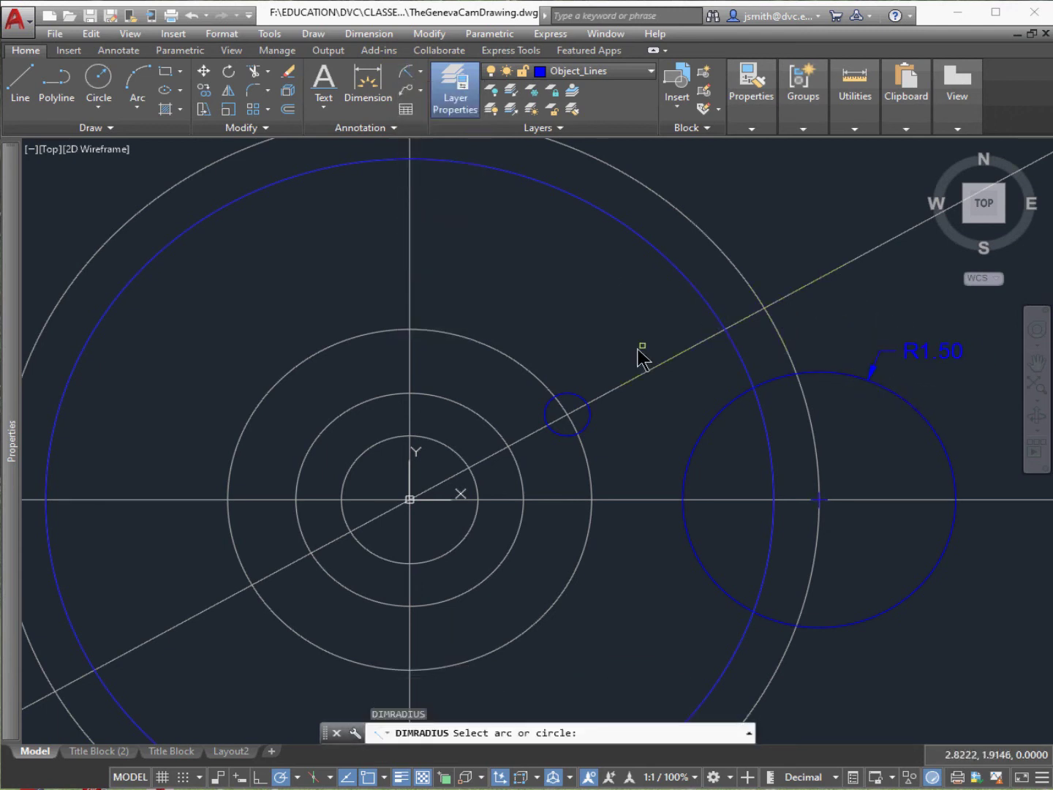
{"action": "left_click", "coordinate": [582, 405]}
{"action": "left_click", "coordinate": [587, 341]}
{"action": "key", "text": "Return"}
{"action": "left_click", "coordinate": [667, 258]}
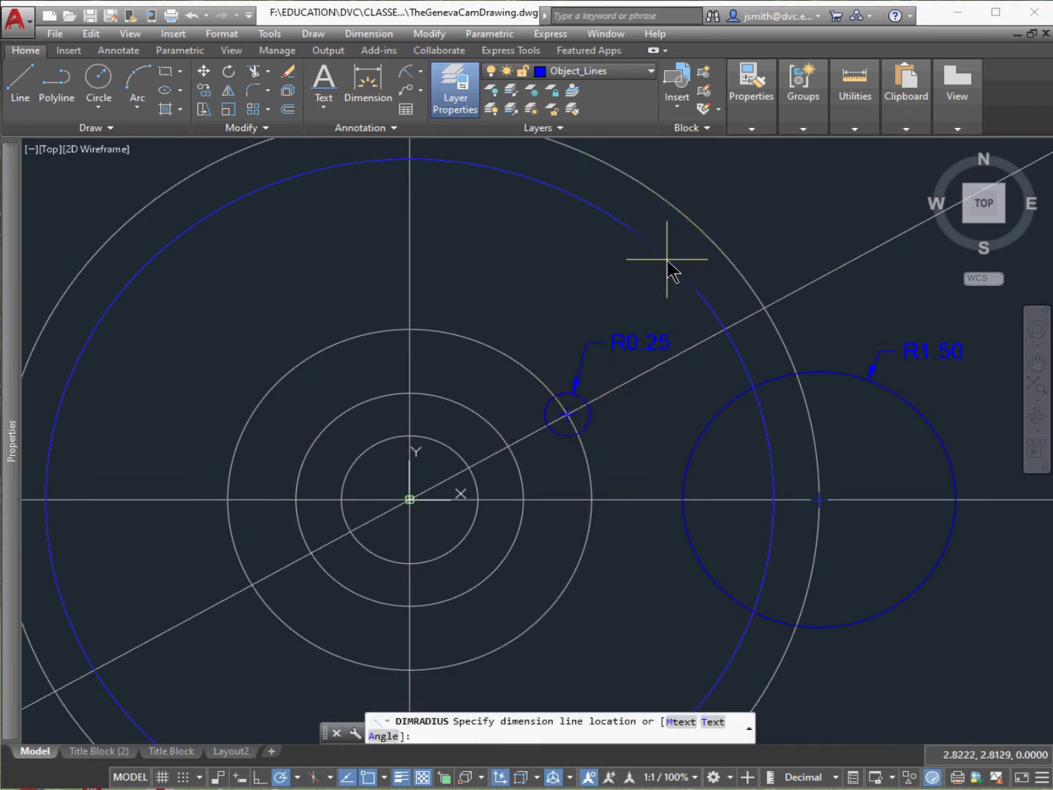
{"action": "left_click", "coordinate": [816, 201]}
Erase the three radius dimensions from the object-line circles
{"action": "left_click", "coordinate": [815, 201]}
{"action": "left_click", "coordinate": [775, 176]}
{"action": "left_click", "coordinate": [925, 314]}
{"action": "left_click", "coordinate": [959, 364]}
{"action": "left_click", "coordinate": [965, 372]}
{"action": "left_click", "coordinate": [877, 333]}
{"action": "left_click", "coordinate": [628, 352]}
{"action": "left_click", "coordinate": [617, 306]}
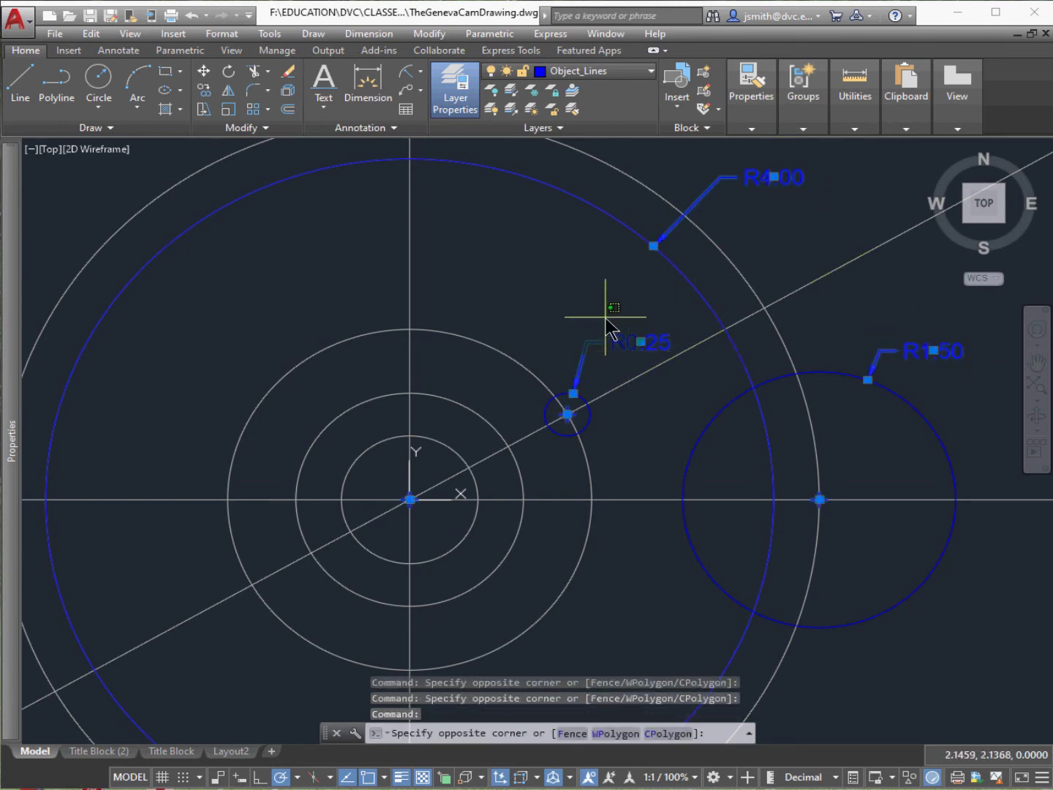
{"action": "left_click", "coordinate": [606, 317]}
{"action": "key", "text": "Delete"}
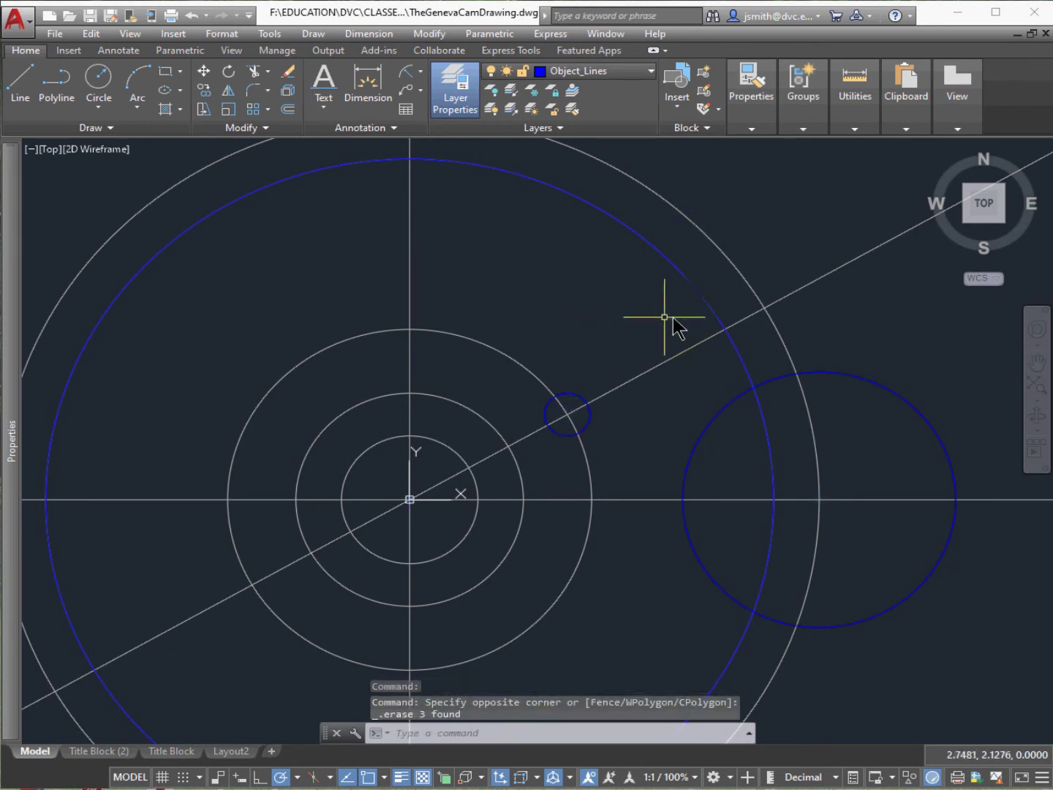
Switch to the Geneva cam PDF in Adobe Acrobat to examine the slot geometry, and return to the AutoCAD drawing
{"action": "key", "text": "alt+Tab"}
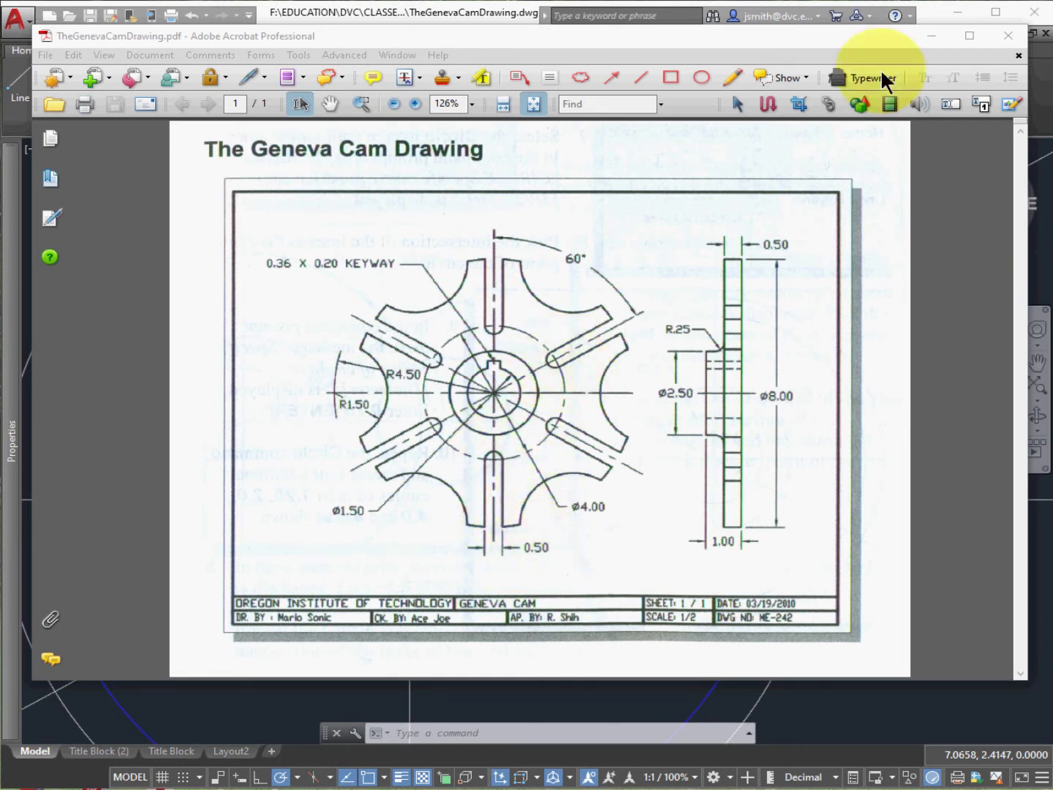
{"action": "left_click", "coordinate": [930, 37]}
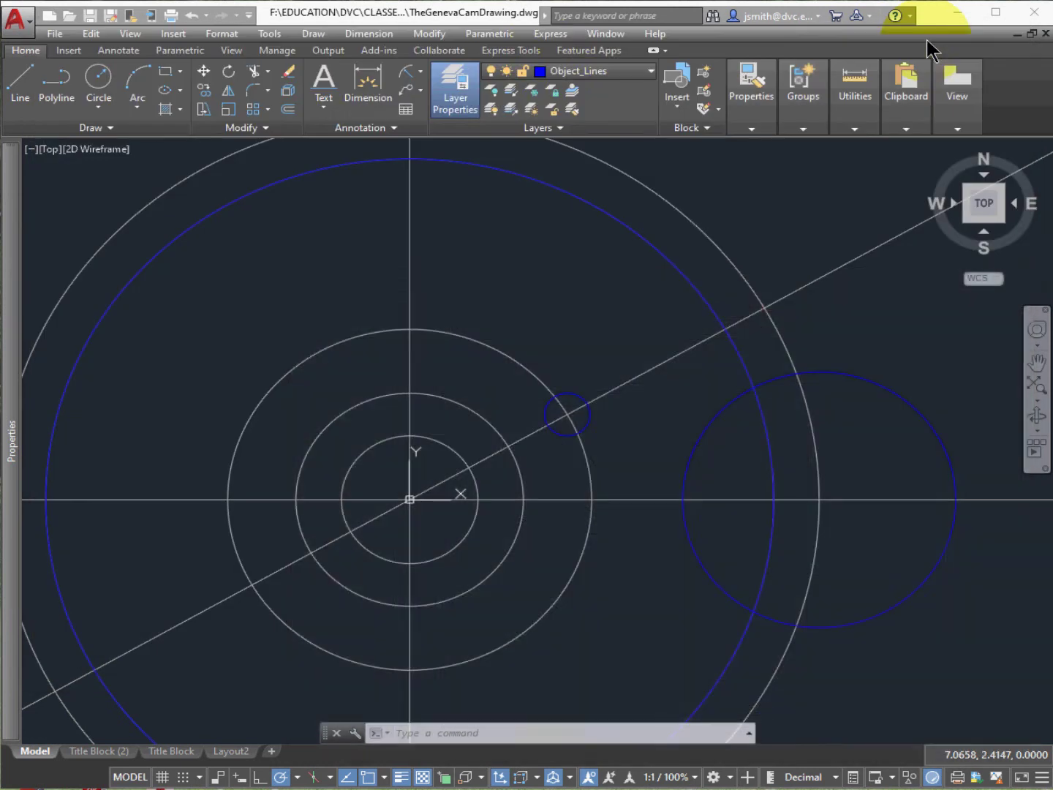
Erase the angled construction line through the origin and undo the erasure
{"action": "left_click", "coordinate": [678, 384]}
{"action": "left_click", "coordinate": [633, 343]}
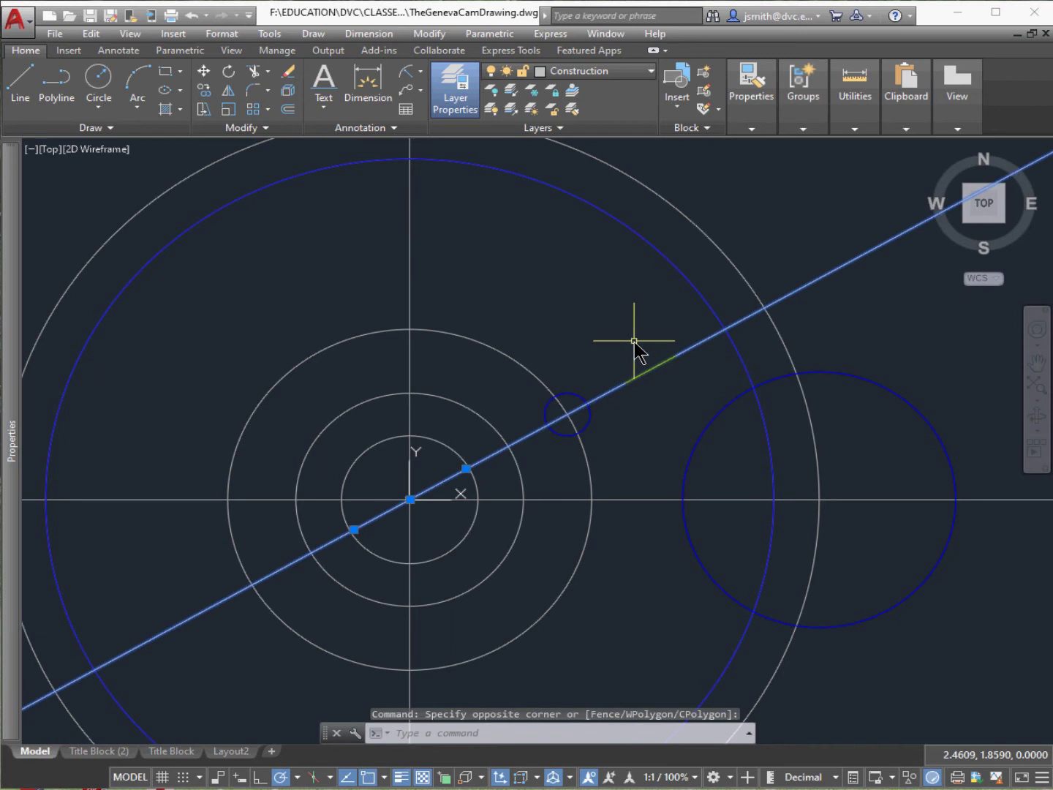
{"action": "key", "text": "Delete"}
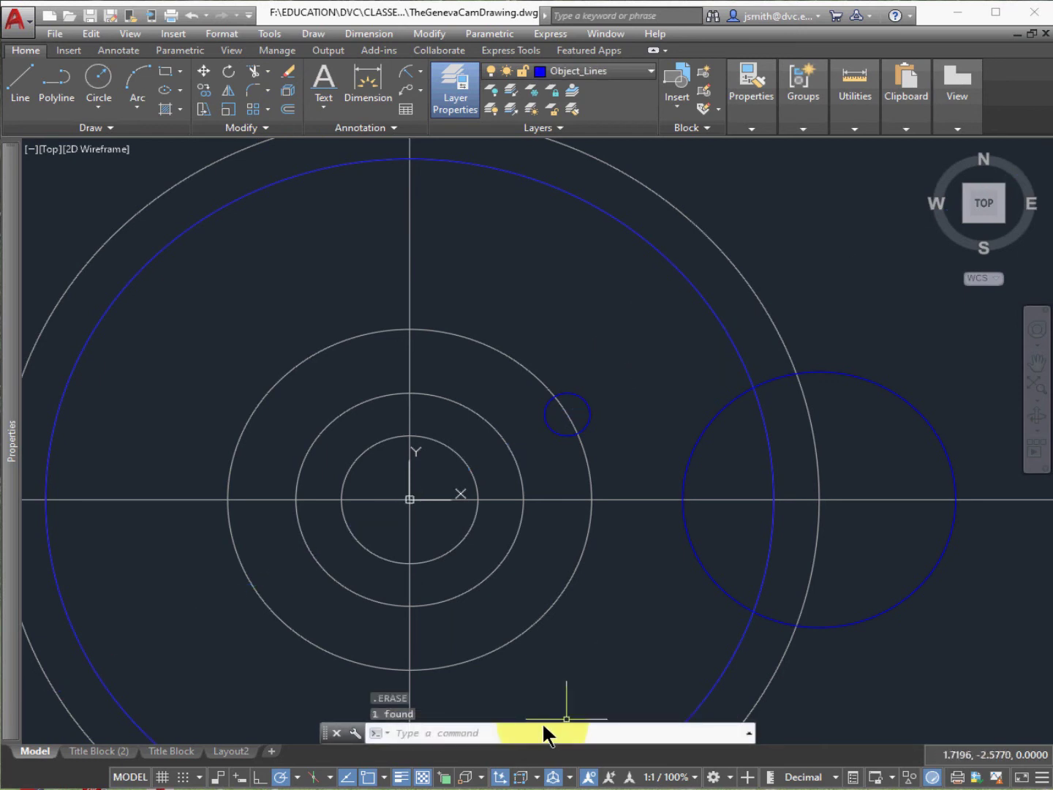
{"action": "key", "text": "ctrl+z"}
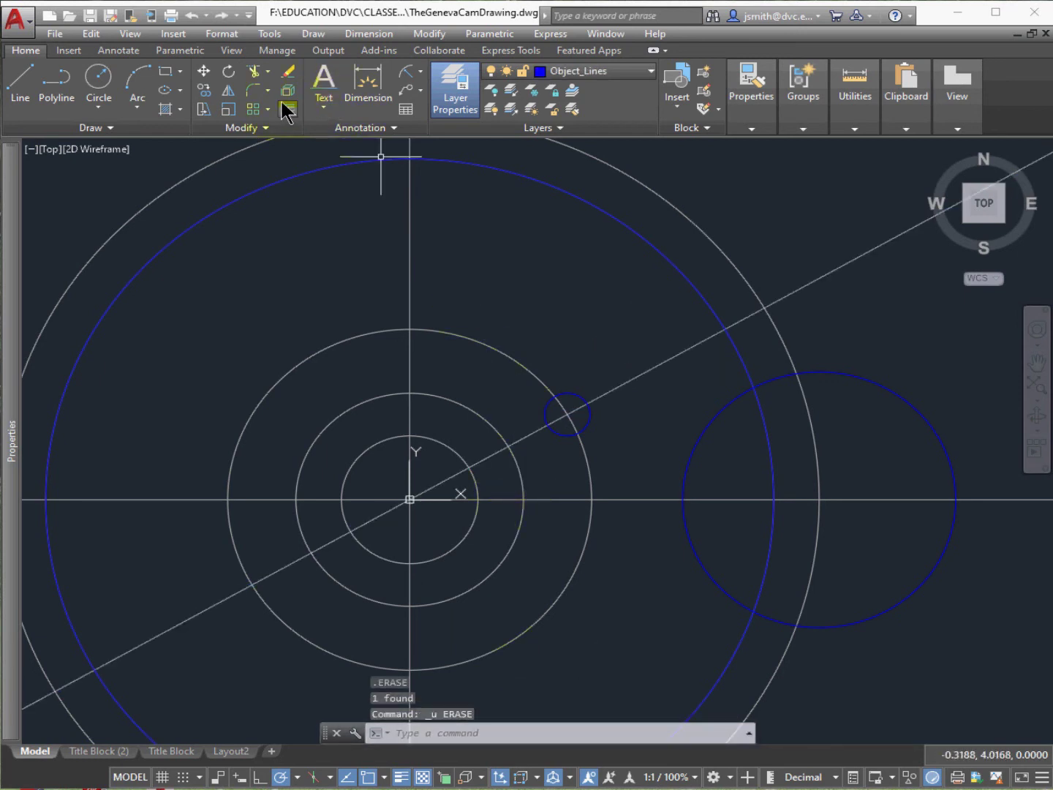
Offset the angled construction line by .25 toward its lower side, tangent to the small slot-end circle
{"action": "left_click", "coordinate": [287, 109]}
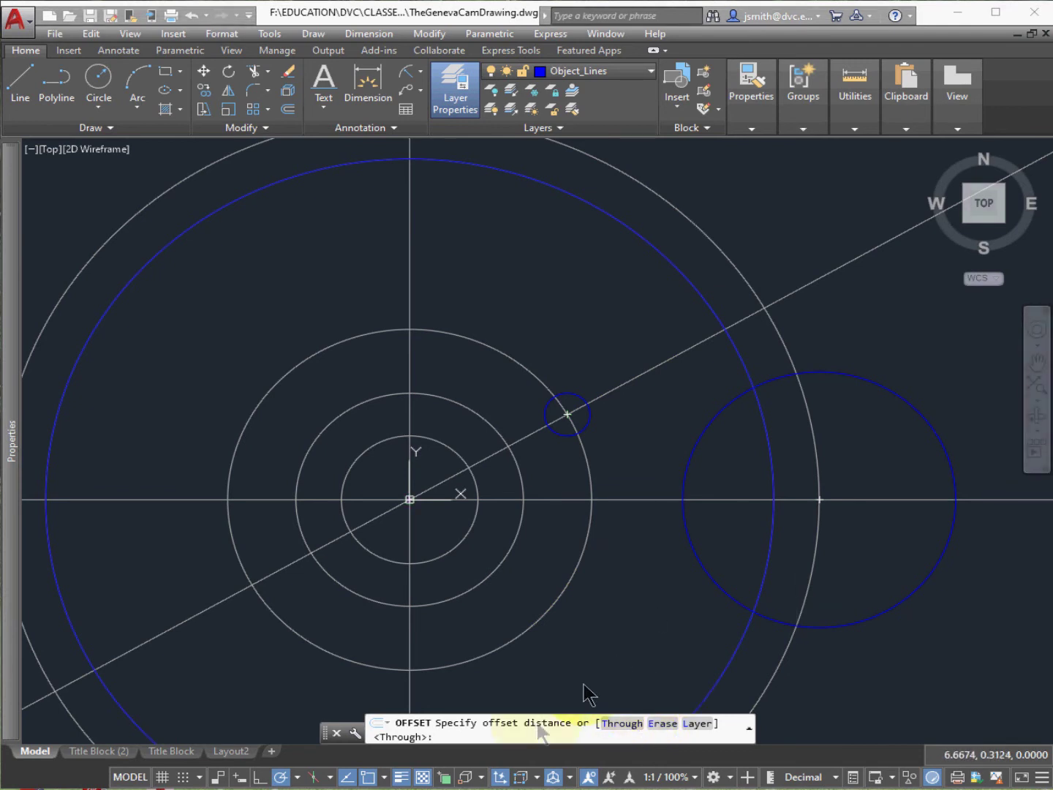
{"action": "type", "text": ".25"}
{"action": "key", "text": "Return"}
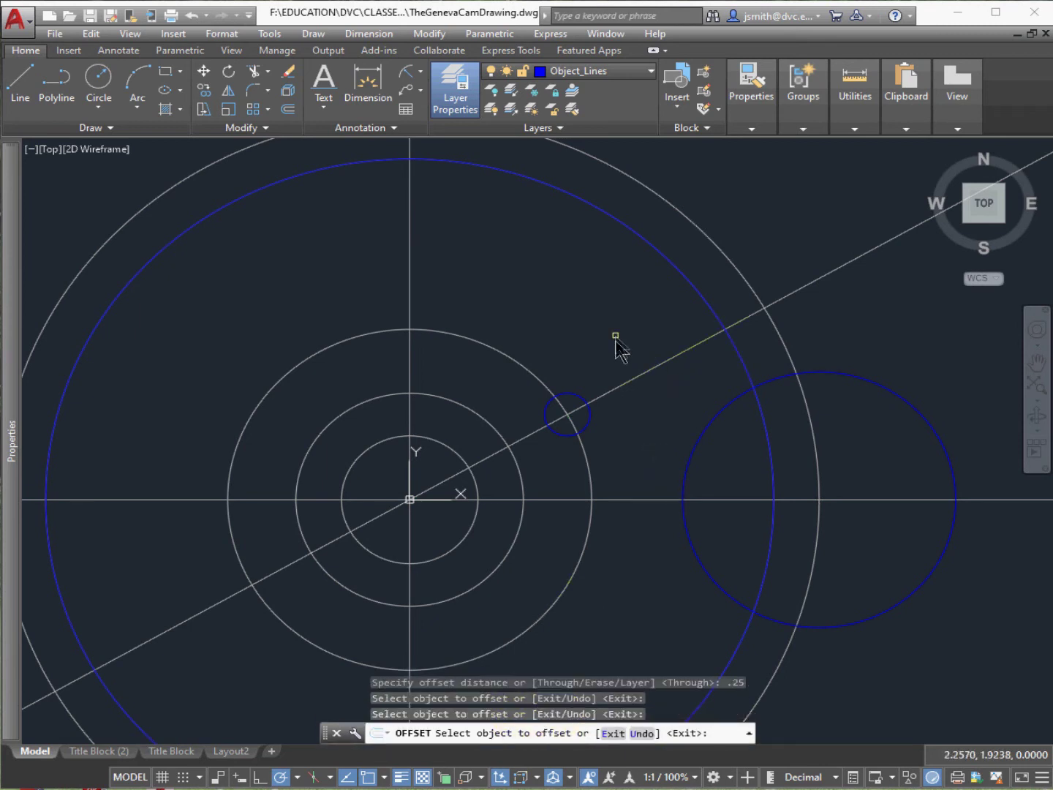
{"action": "left_click", "coordinate": [647, 376]}
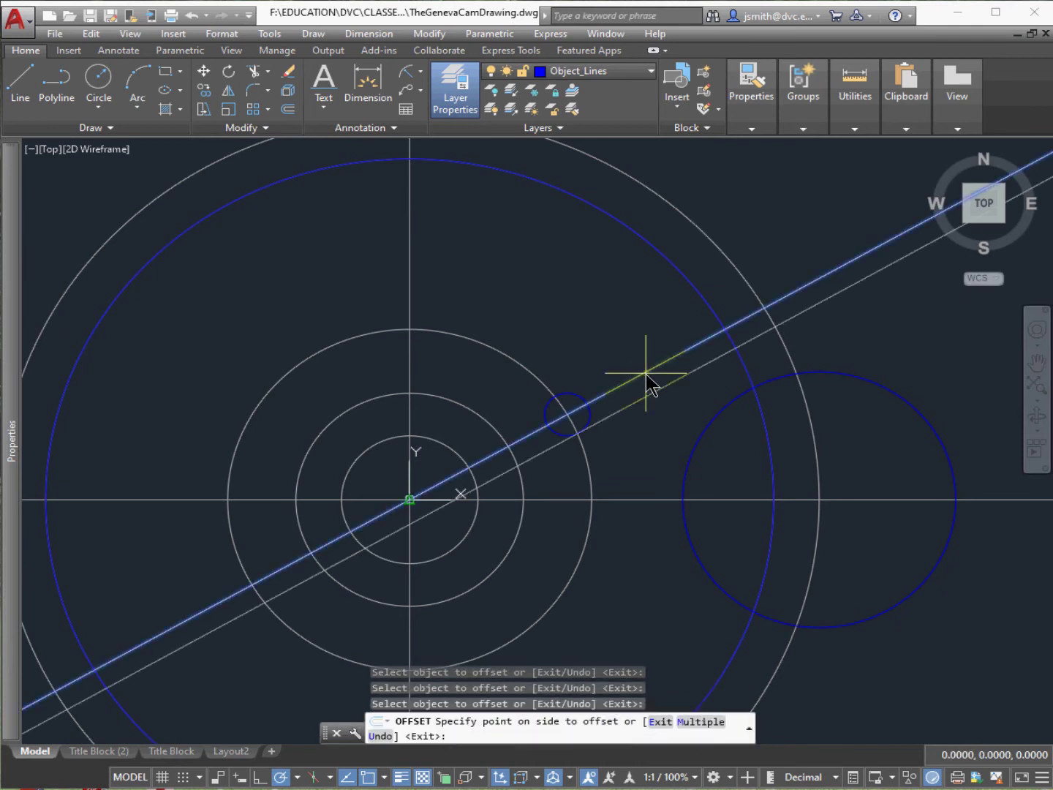
{"action": "left_click", "coordinate": [680, 411]}
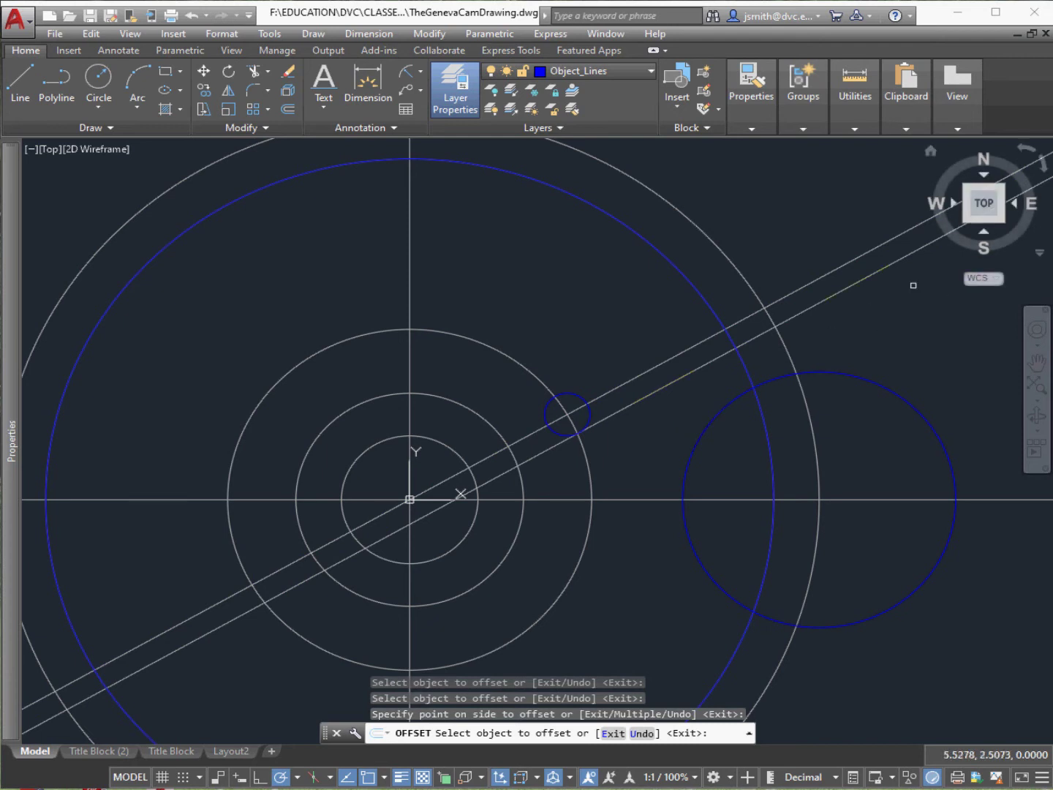
Check the slot in the Geneva cam PDF, and draw the slot's lower edge along the offset line from the small circle to the large object-line circle
{"action": "key", "text": "alt+Tab"}
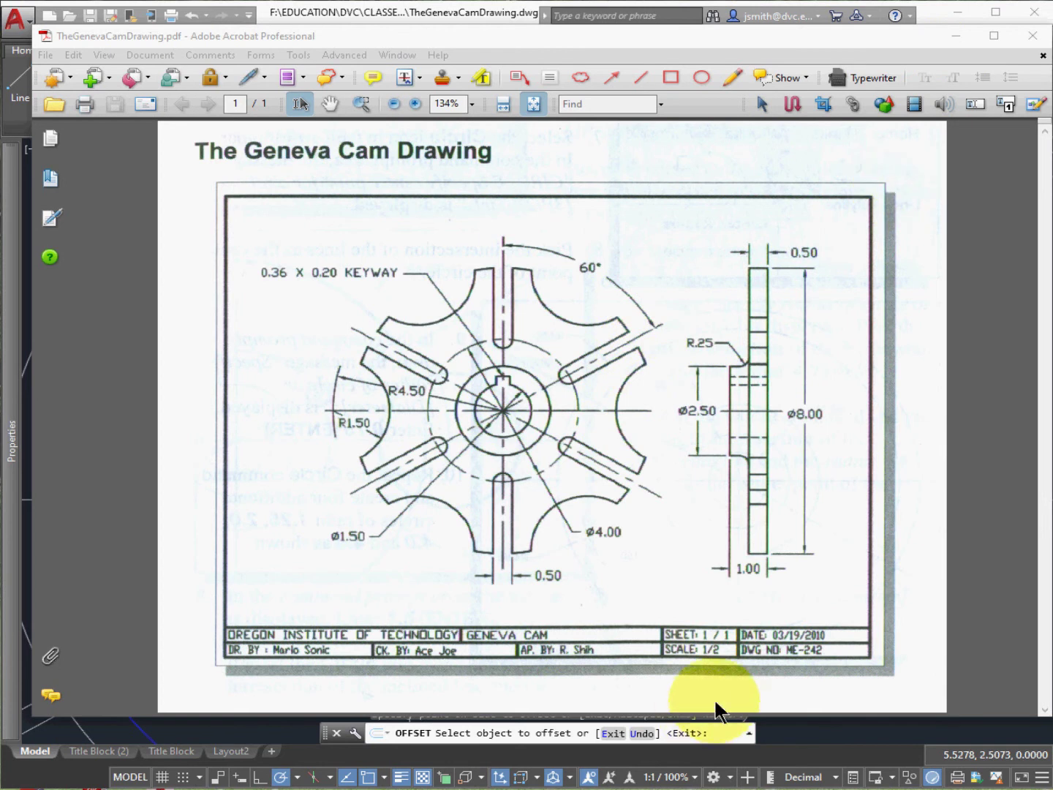
{"action": "left_click", "coordinate": [780, 726]}
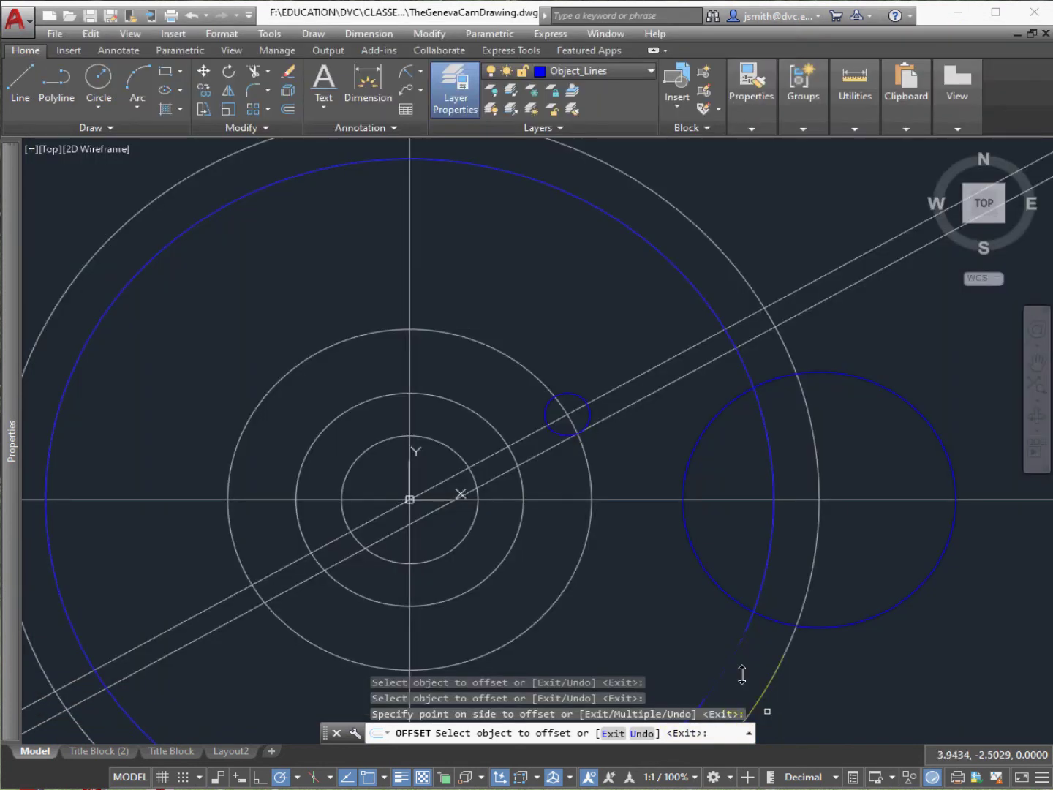
{"action": "left_click", "coordinate": [21, 80]}
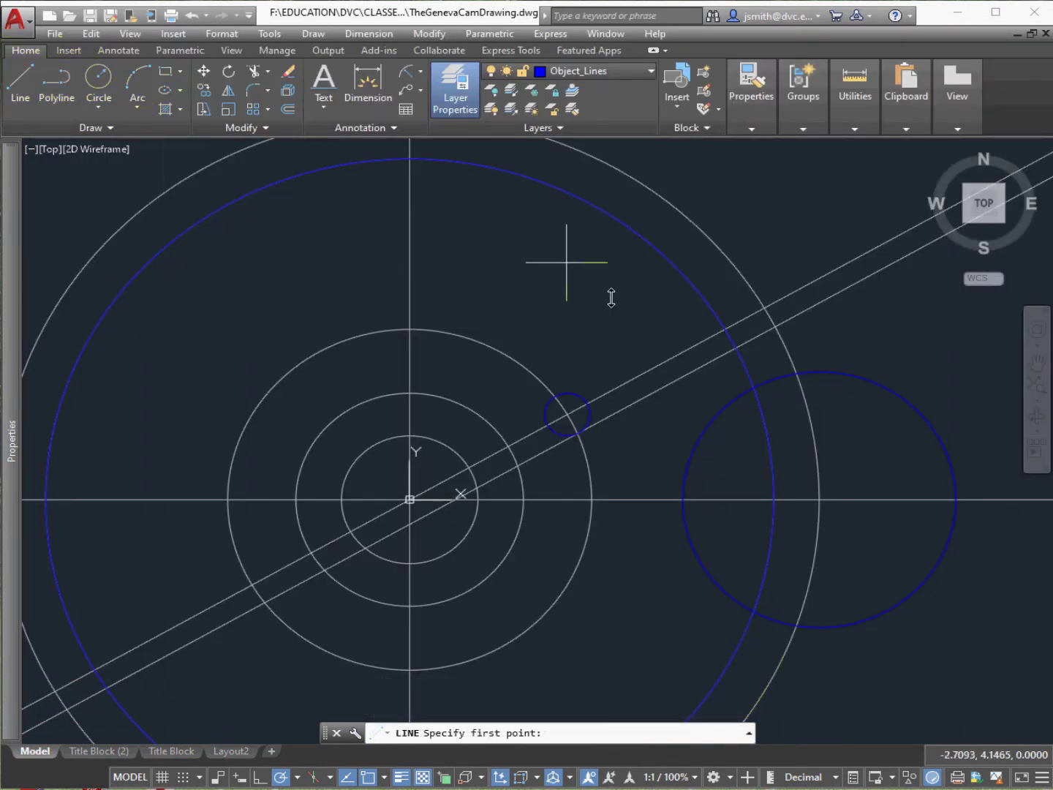
{"action": "left_click", "coordinate": [575, 433]}
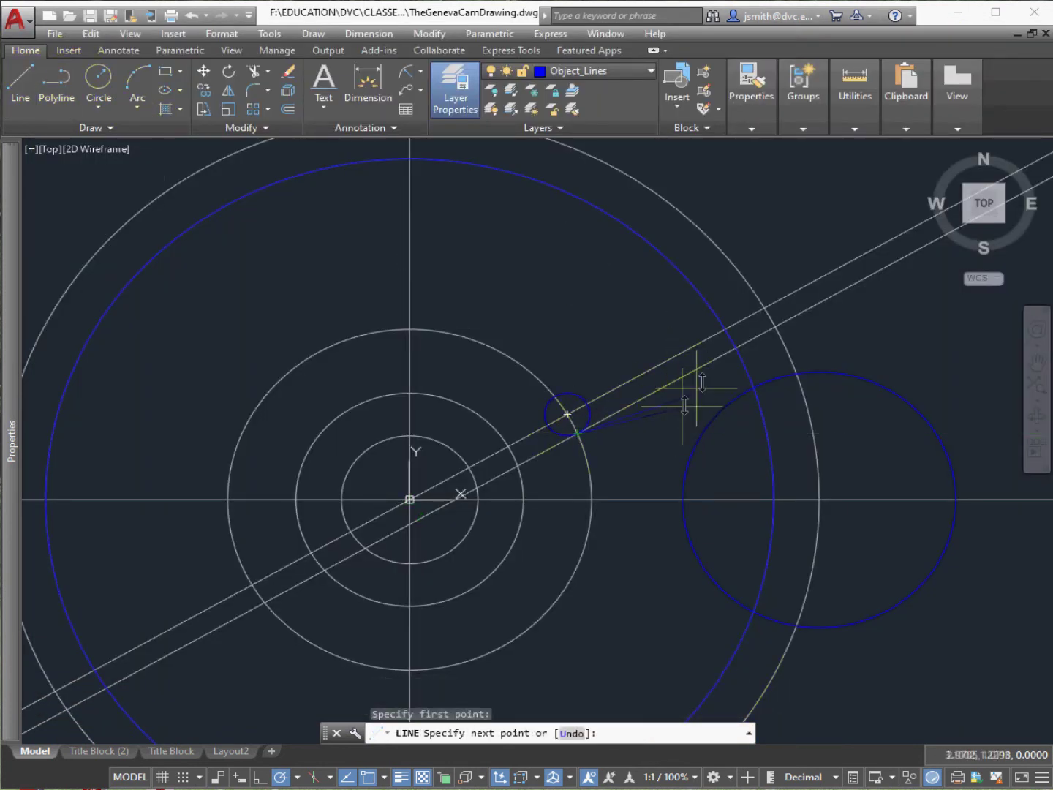
{"action": "left_click", "coordinate": [775, 346]}
{"action": "key", "text": "Return"}
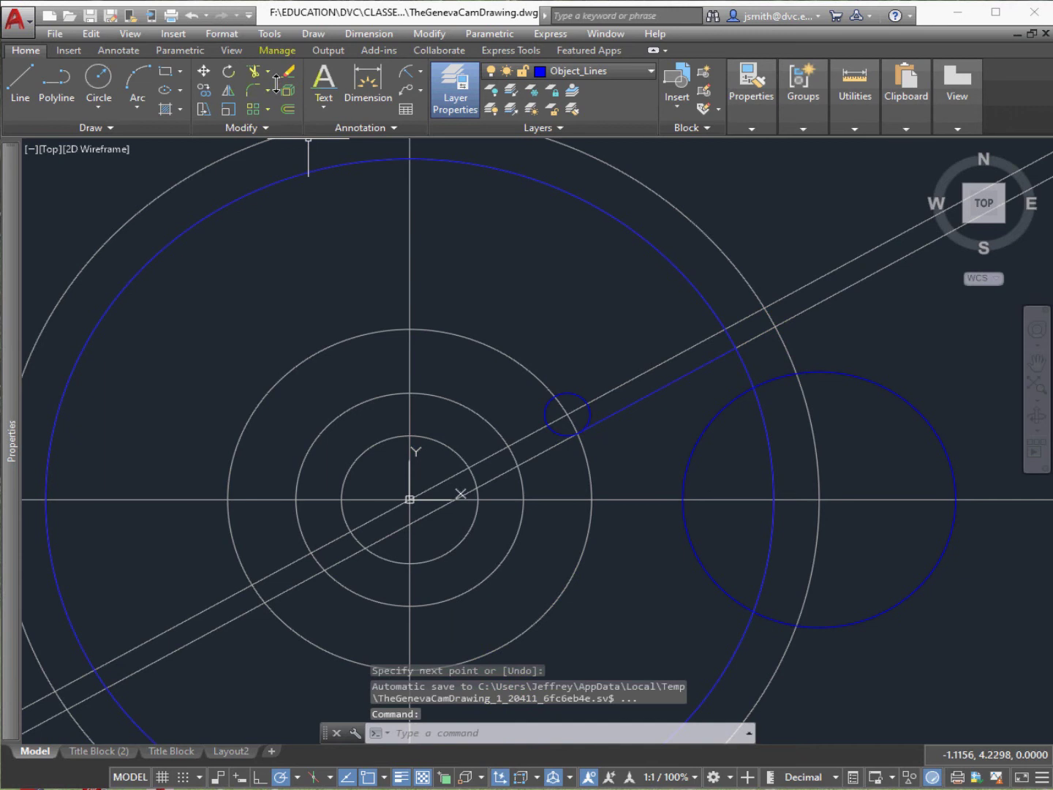
Trim the cutout circle, small slot-end circle and large object-line circle between the angled and horizontal center lines, using the surrounding lines and circles as cutting edges
{"action": "left_click", "coordinate": [542, 730]}
{"action": "type", "text": "tr"}
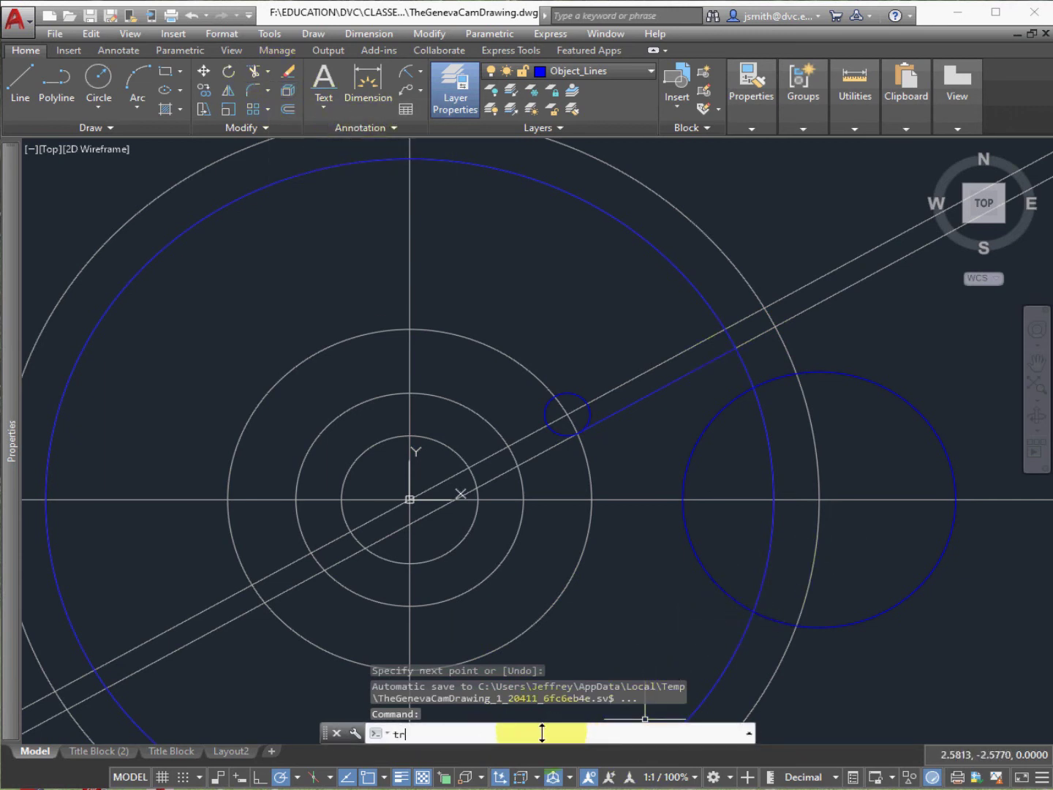
{"action": "type", "text": "im"}
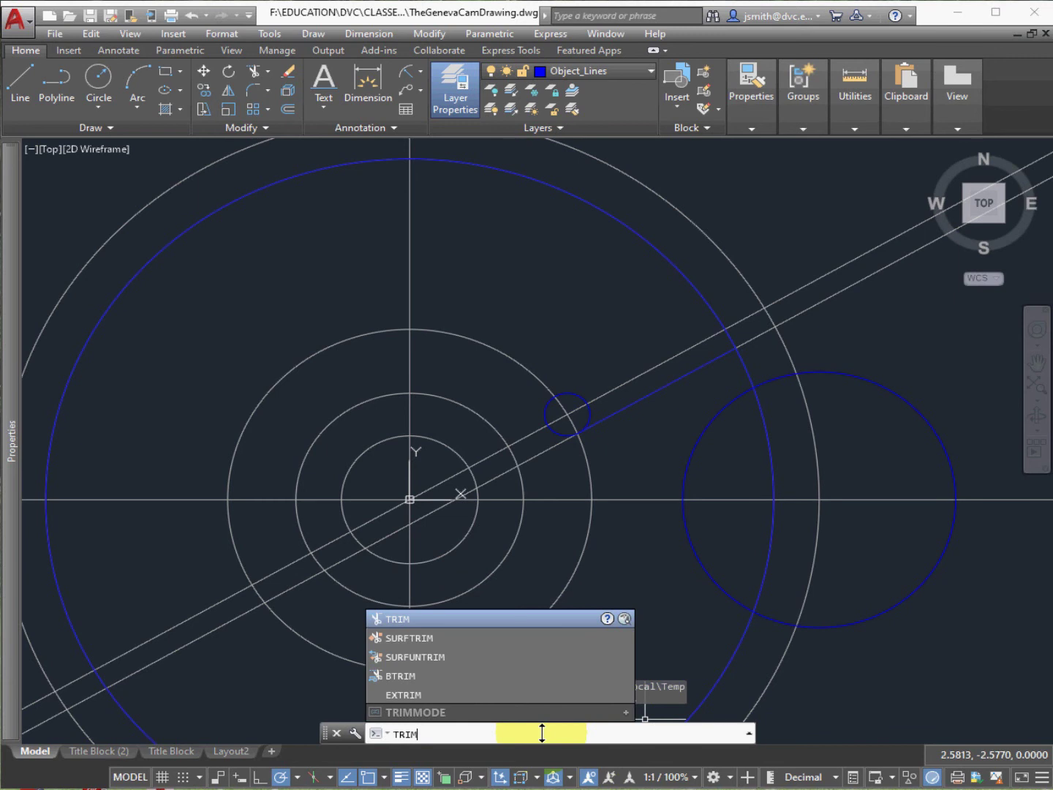
{"action": "key", "text": "Return"}
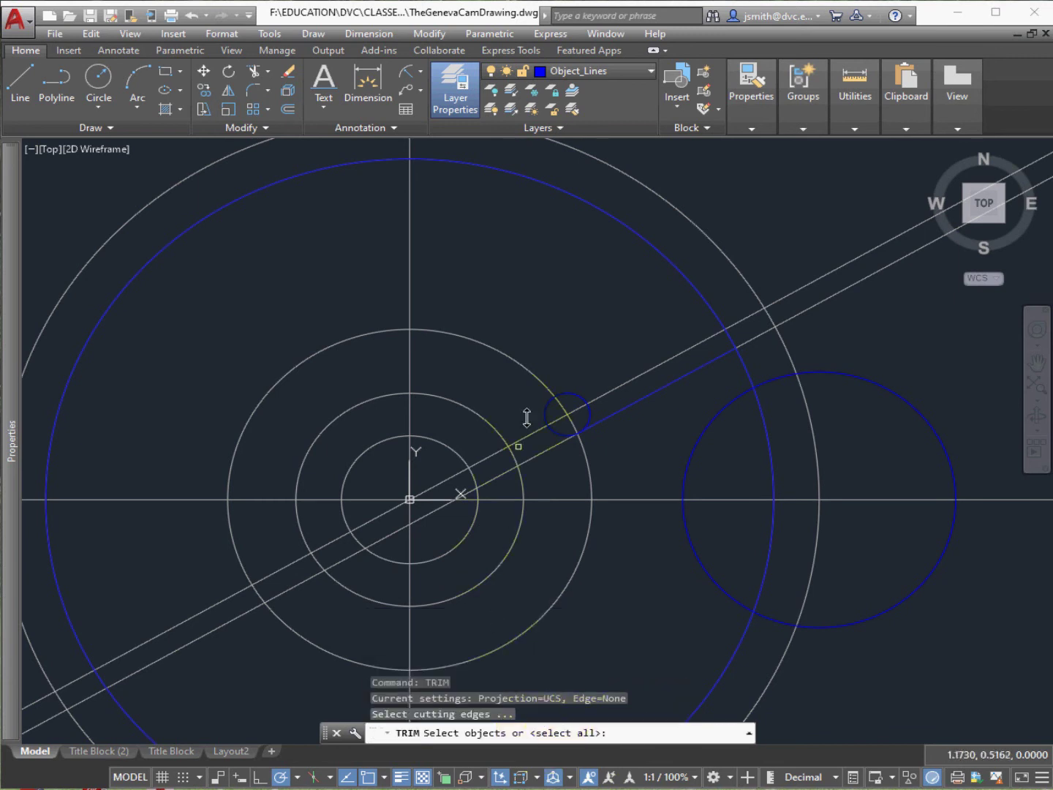
{"action": "left_click", "coordinate": [517, 267]}
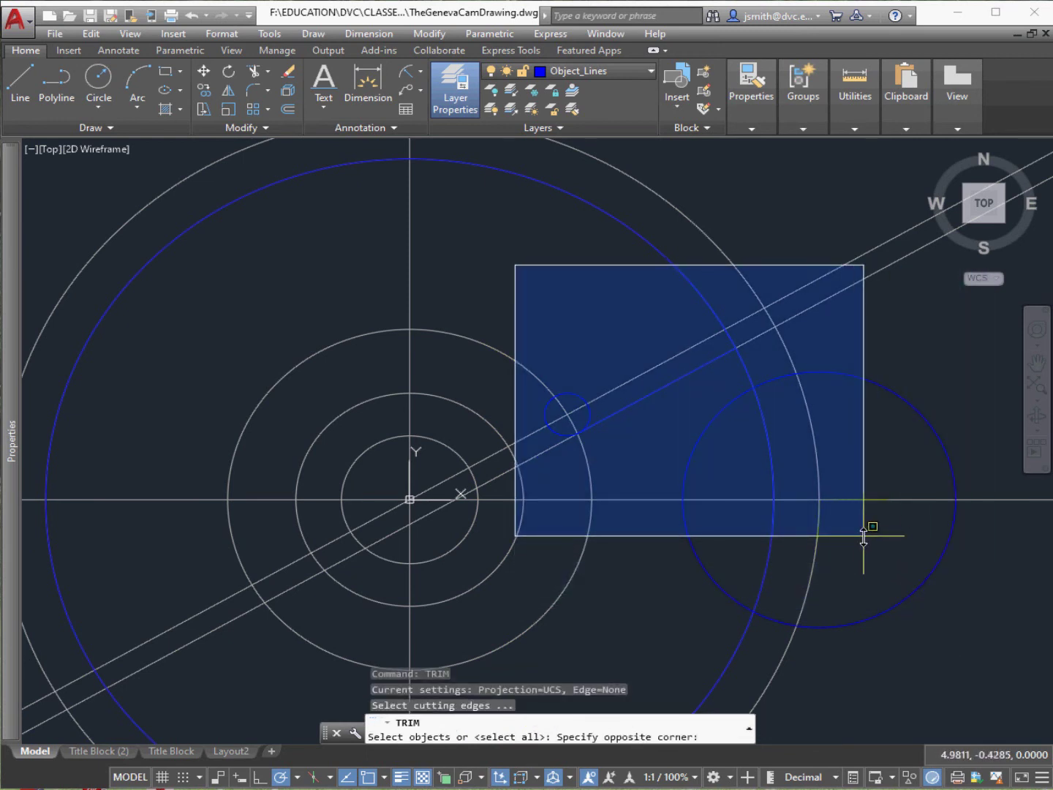
{"action": "left_click", "coordinate": [864, 537]}
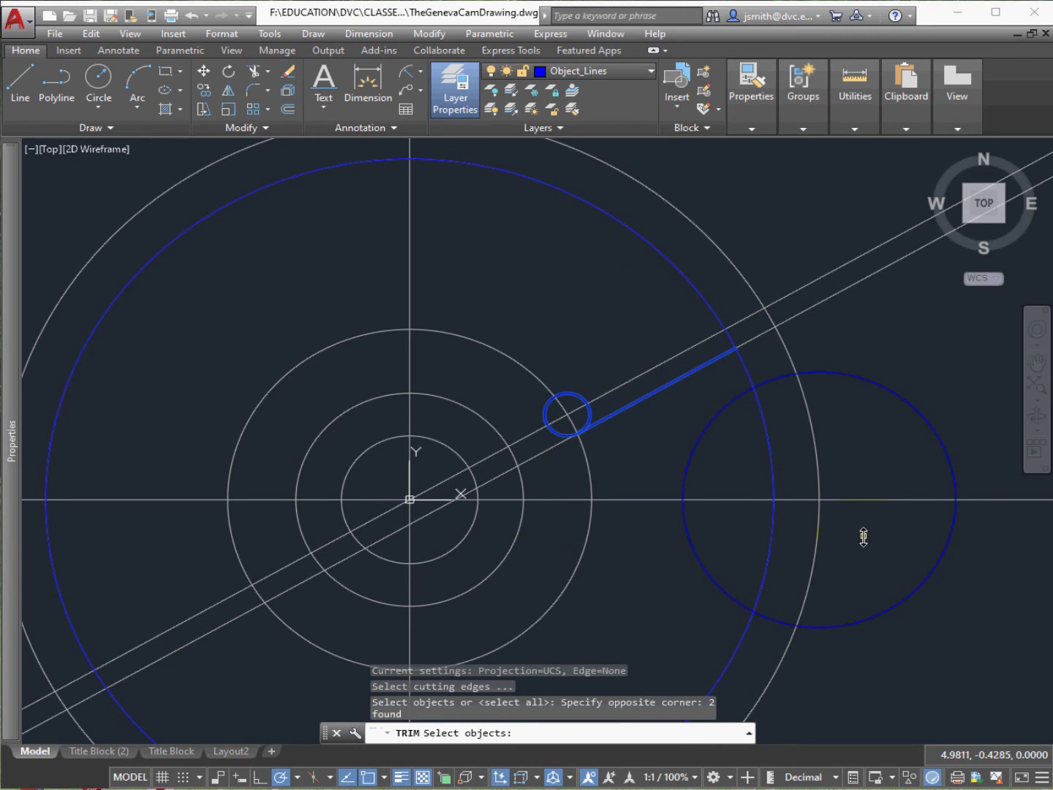
{"action": "left_click", "coordinate": [974, 650]}
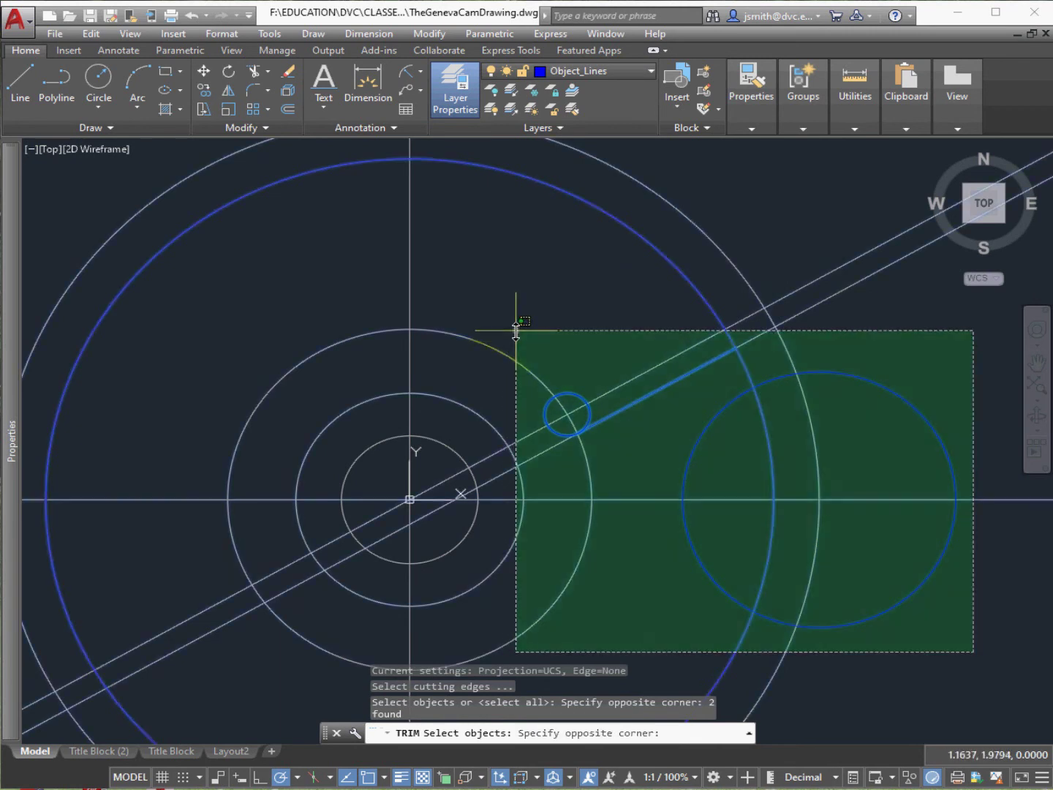
{"action": "left_click", "coordinate": [517, 331]}
{"action": "key", "text": "Return"}
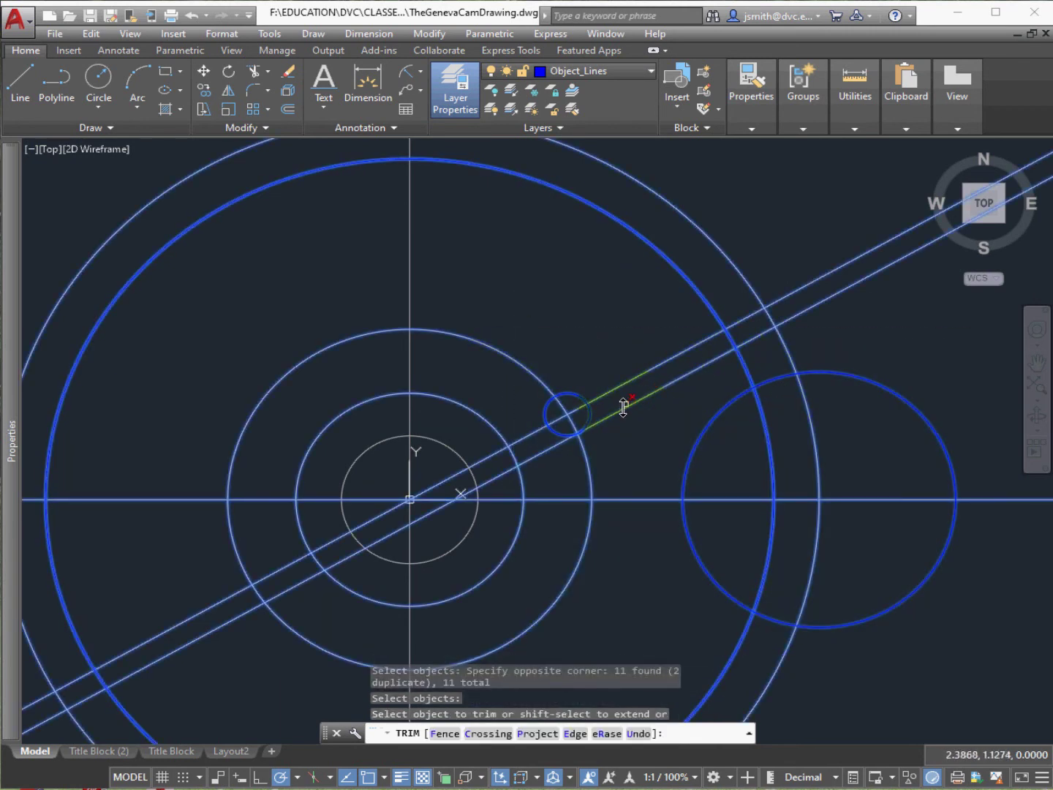
{"action": "left_click", "coordinate": [775, 381]}
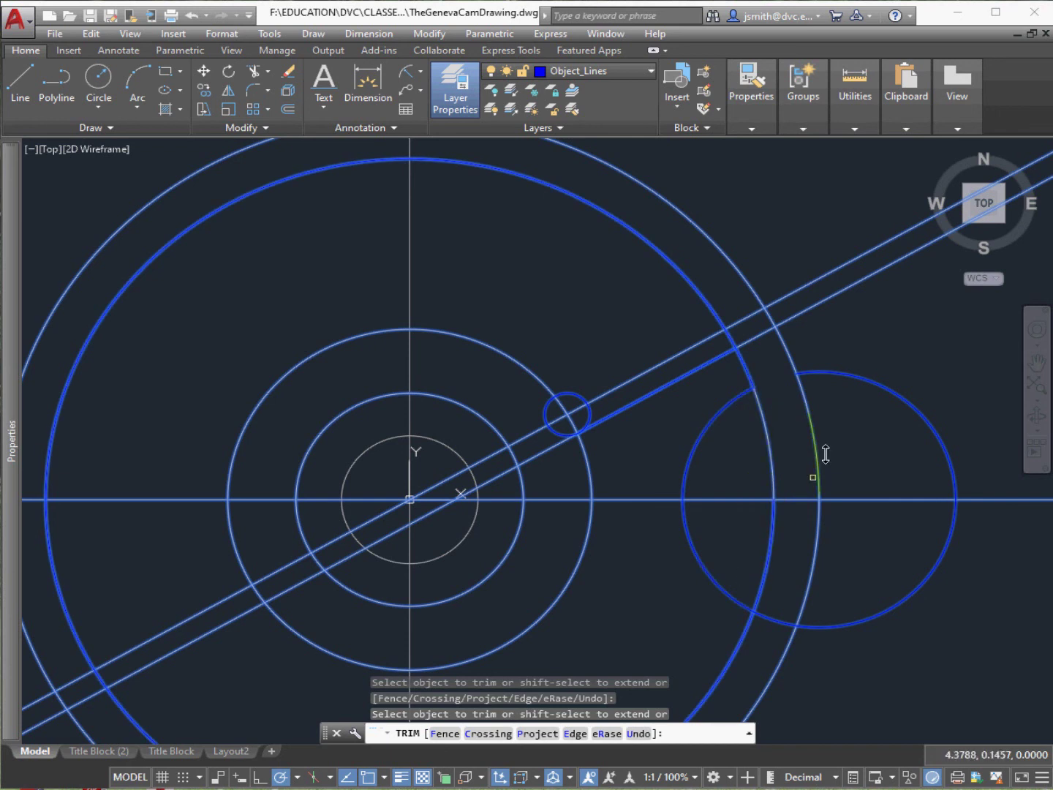
{"action": "left_click", "coordinate": [866, 373]}
{"action": "left_click", "coordinate": [946, 561]}
{"action": "left_click", "coordinate": [720, 594]}
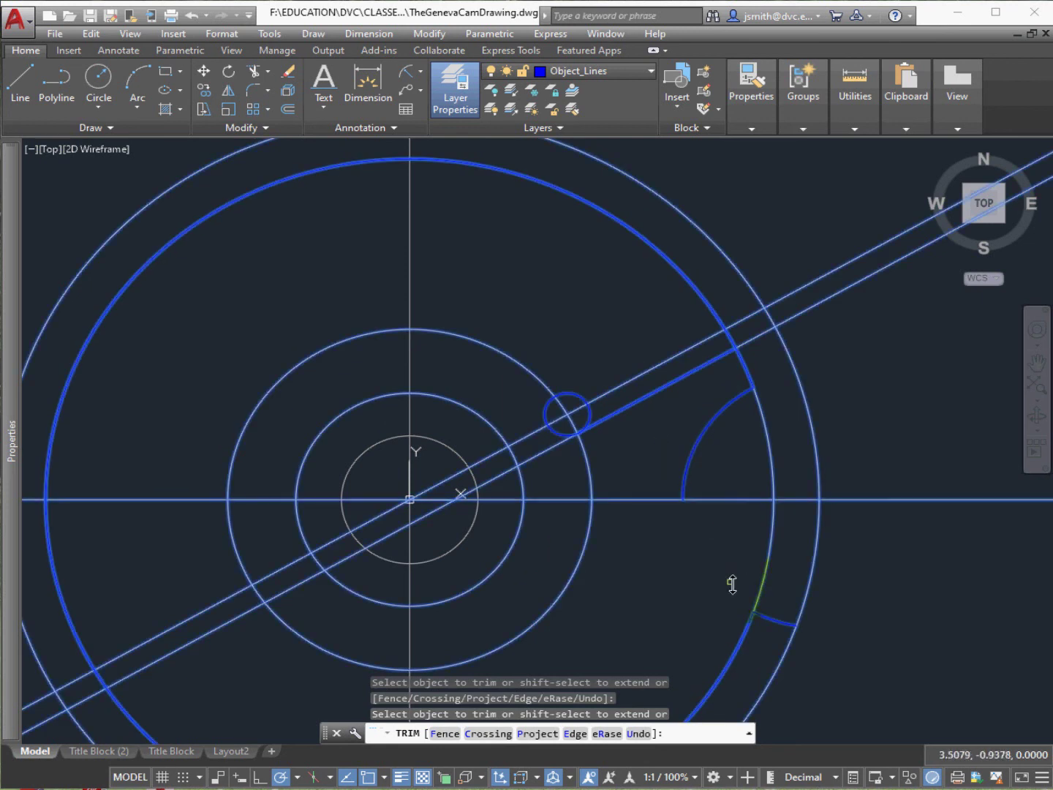
{"action": "left_click", "coordinate": [780, 615]}
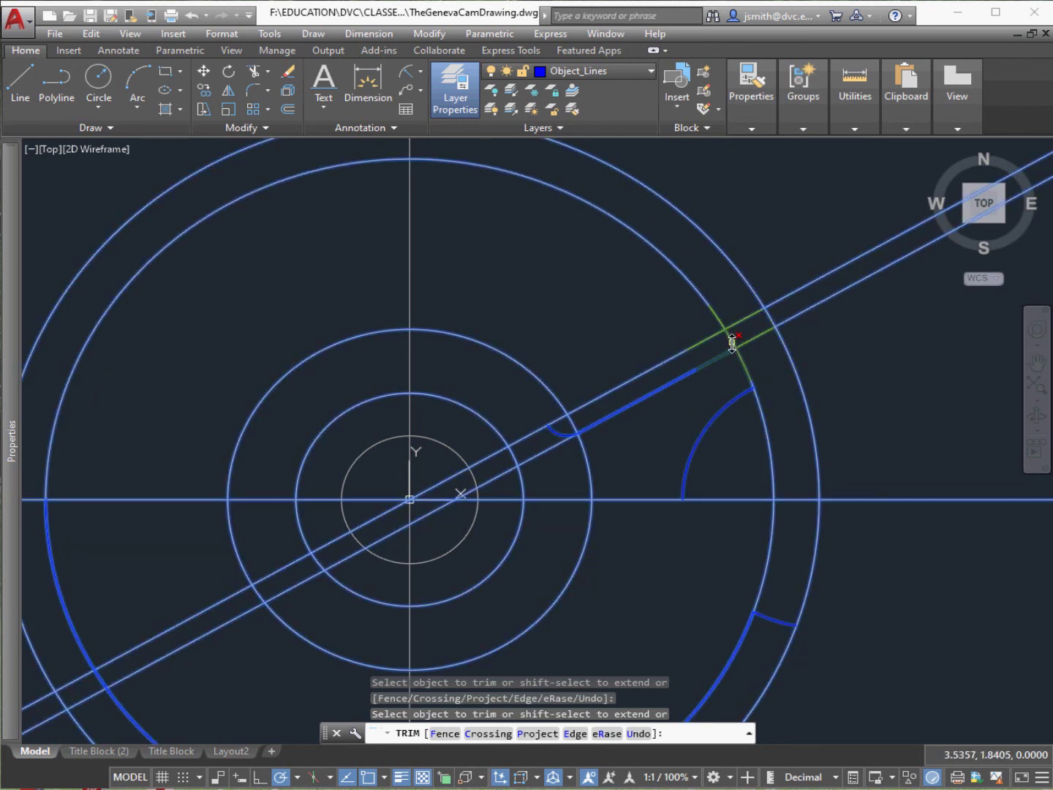
{"action": "key", "text": "Escape"}
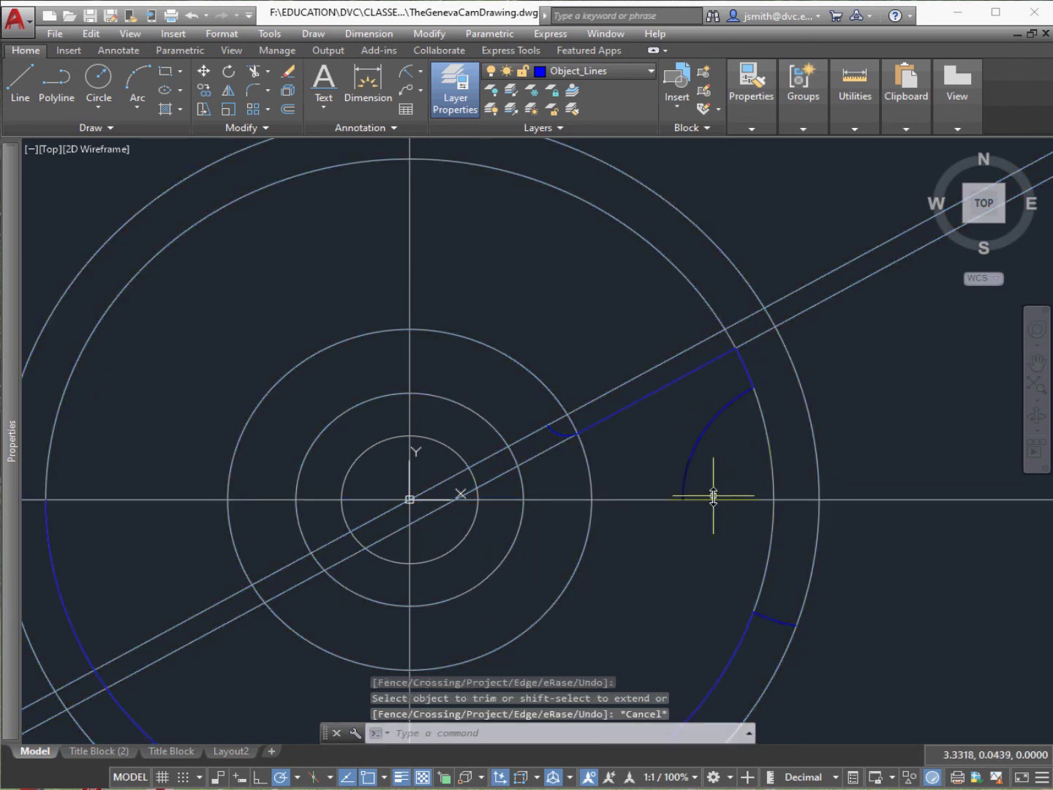
Erase the leftover short arc of the cutout circle and the remaining lower arc of the large object-line circle
{"action": "scroll", "coordinate": [778, 618], "scroll_direction": "down", "scroll_amount": 4}
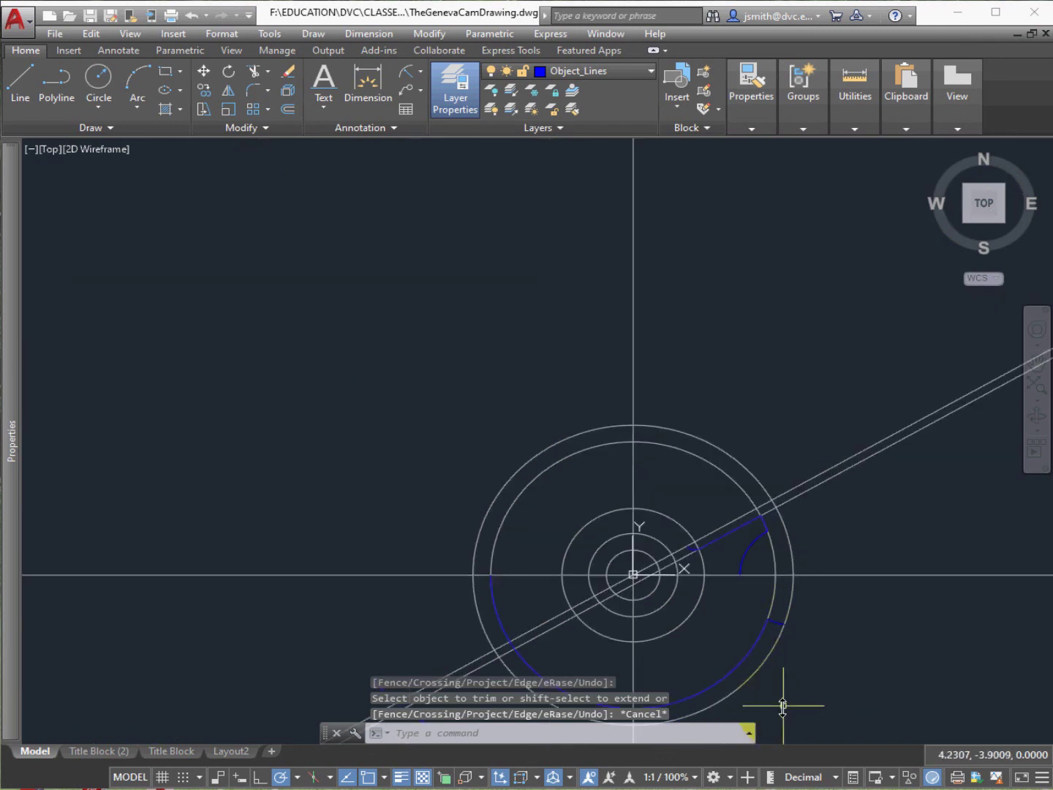
{"action": "scroll", "coordinate": [782, 706], "scroll_direction": "up", "scroll_amount": 2}
{"action": "left_click", "coordinate": [773, 567]}
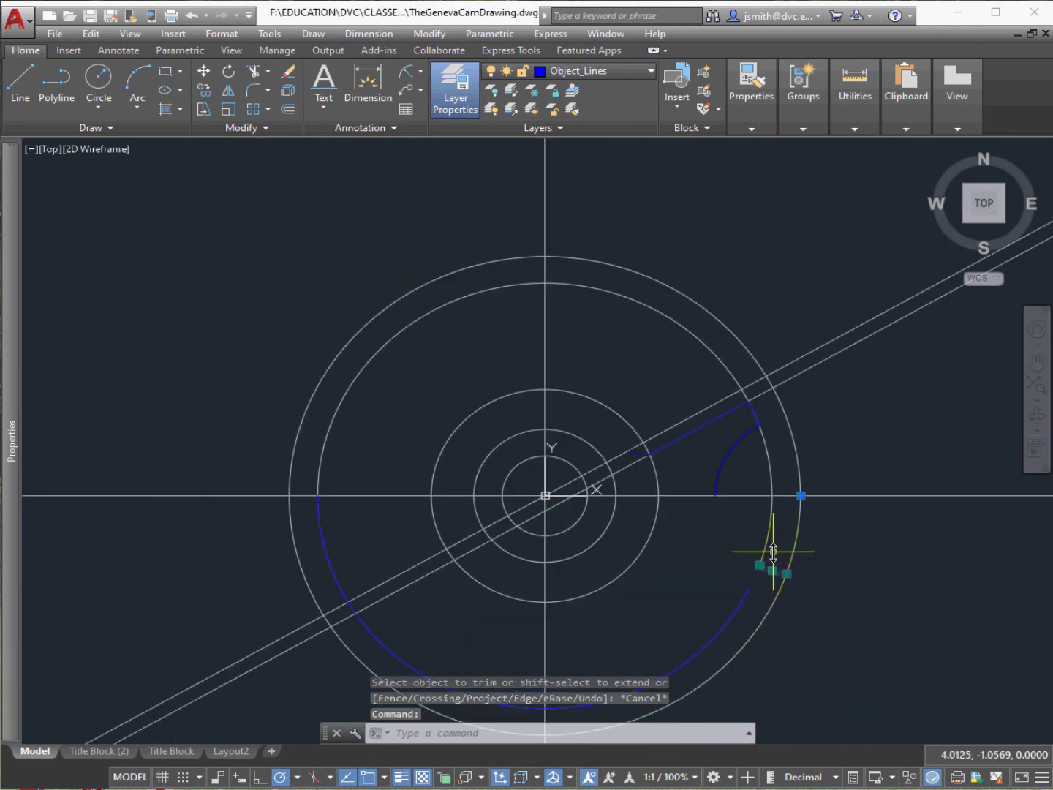
{"action": "key", "text": "Delete"}
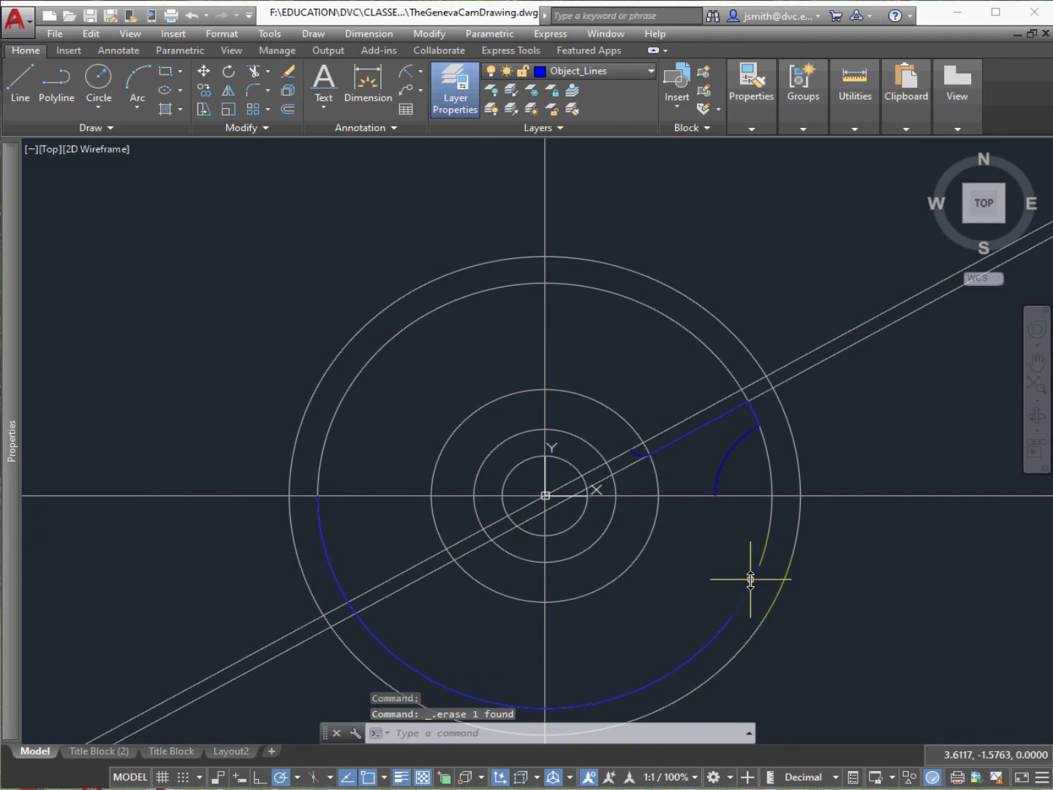
{"action": "left_click", "coordinate": [752, 578]}
{"action": "right_click", "coordinate": [754, 577]}
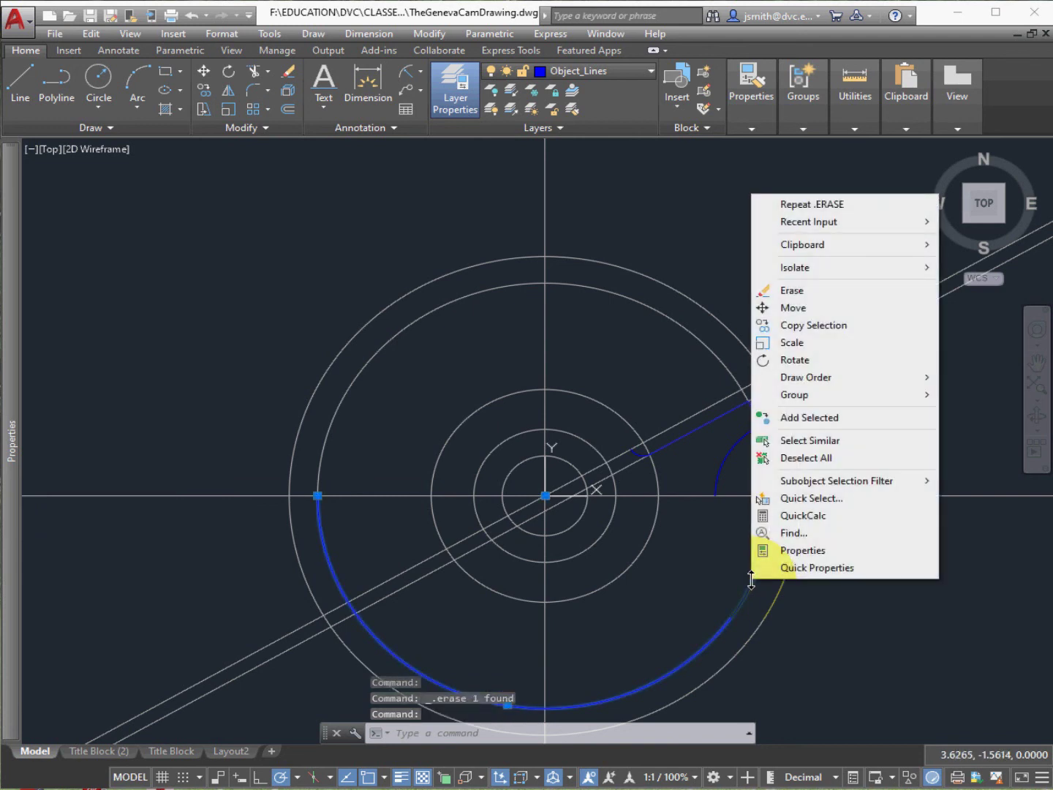
{"action": "left_click", "coordinate": [818, 289]}
{"action": "scroll", "coordinate": [814, 451], "scroll_direction": "up", "scroll_amount": 2}
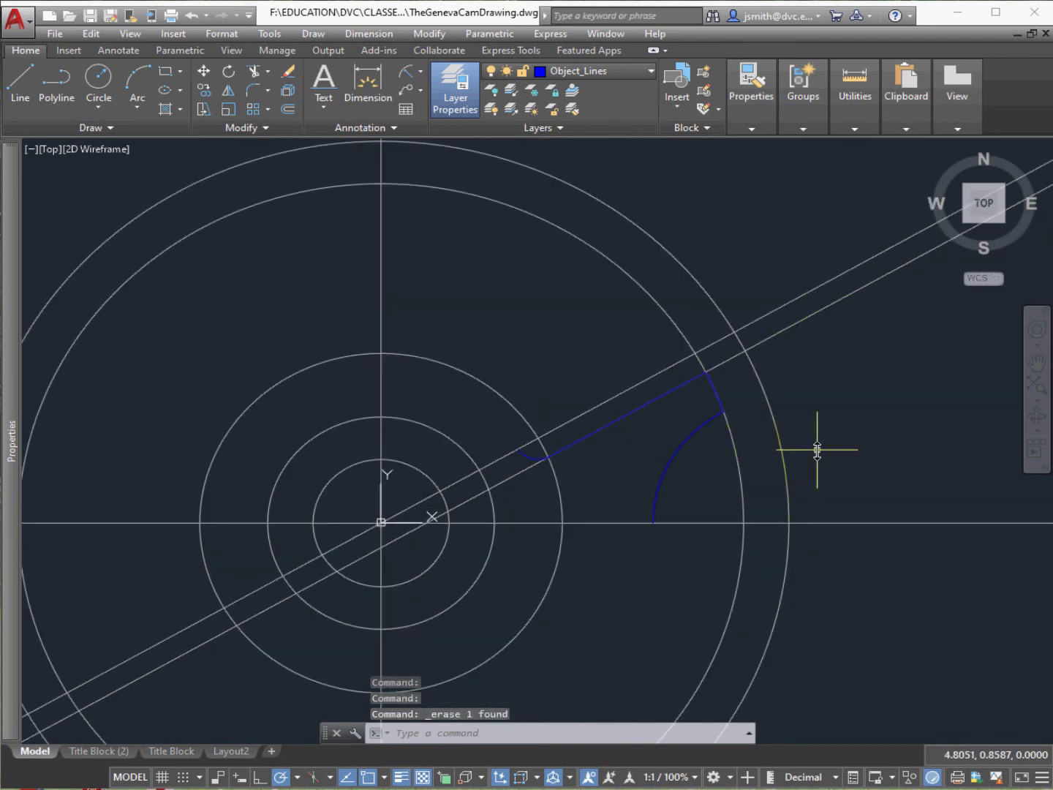
{"action": "scroll", "coordinate": [817, 449], "scroll_direction": "up", "scroll_amount": 2}
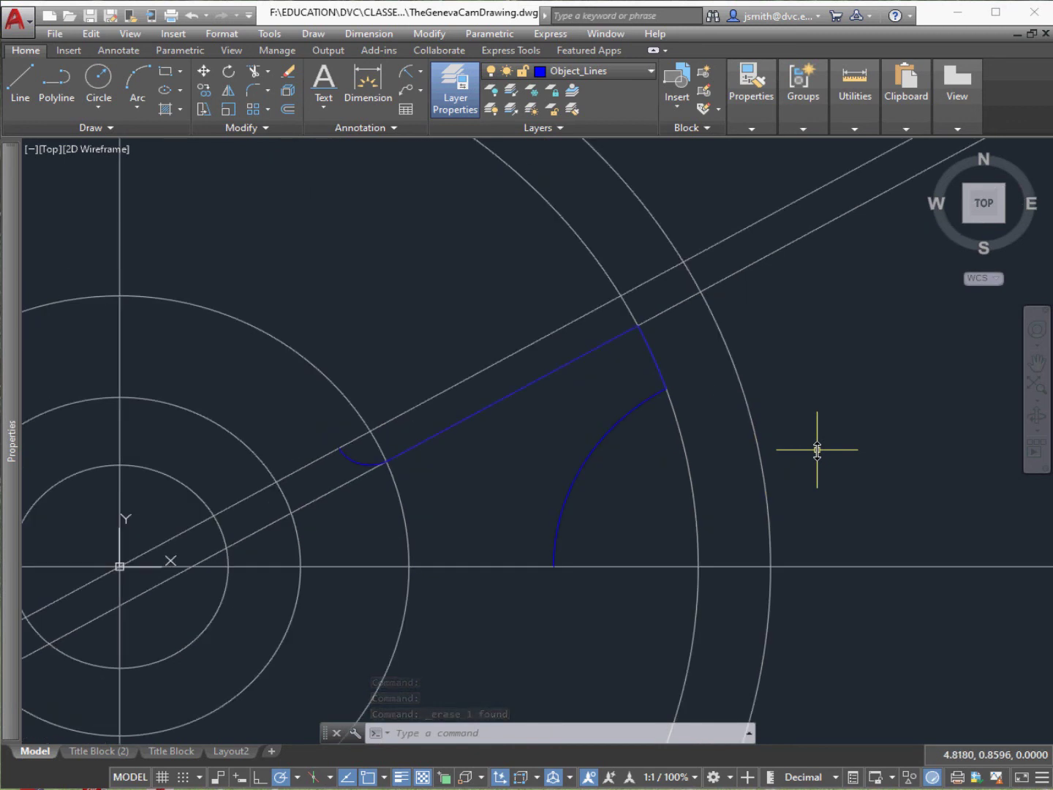
Mirror the slot-end arc, slot edge, outer arc and cutout arc about the horizontal center line, keeping the source objects
{"action": "left_click", "coordinate": [529, 733]}
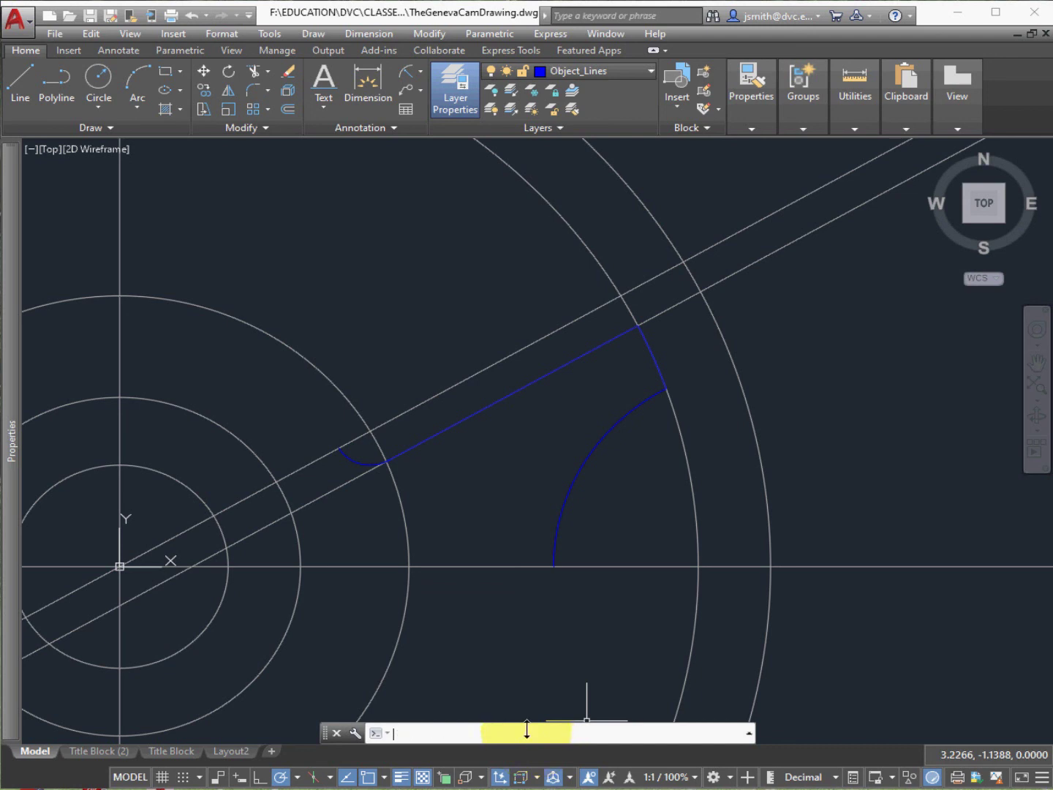
{"action": "type", "text": "mirr"}
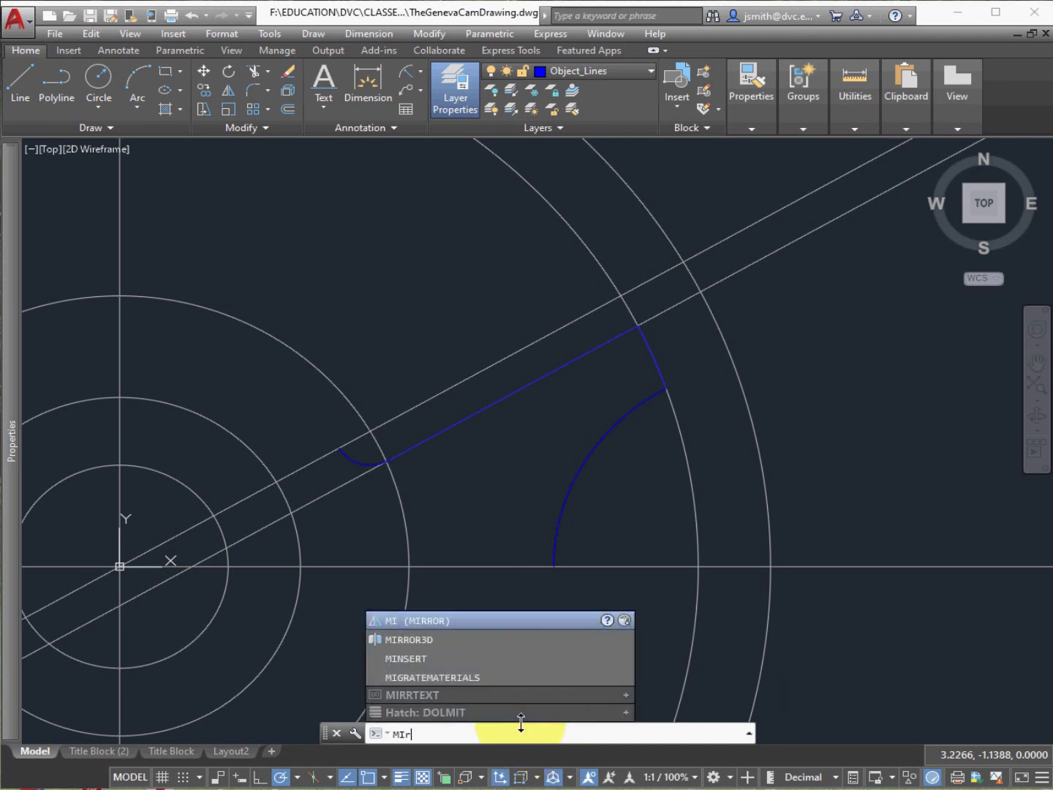
{"action": "key", "text": "Return"}
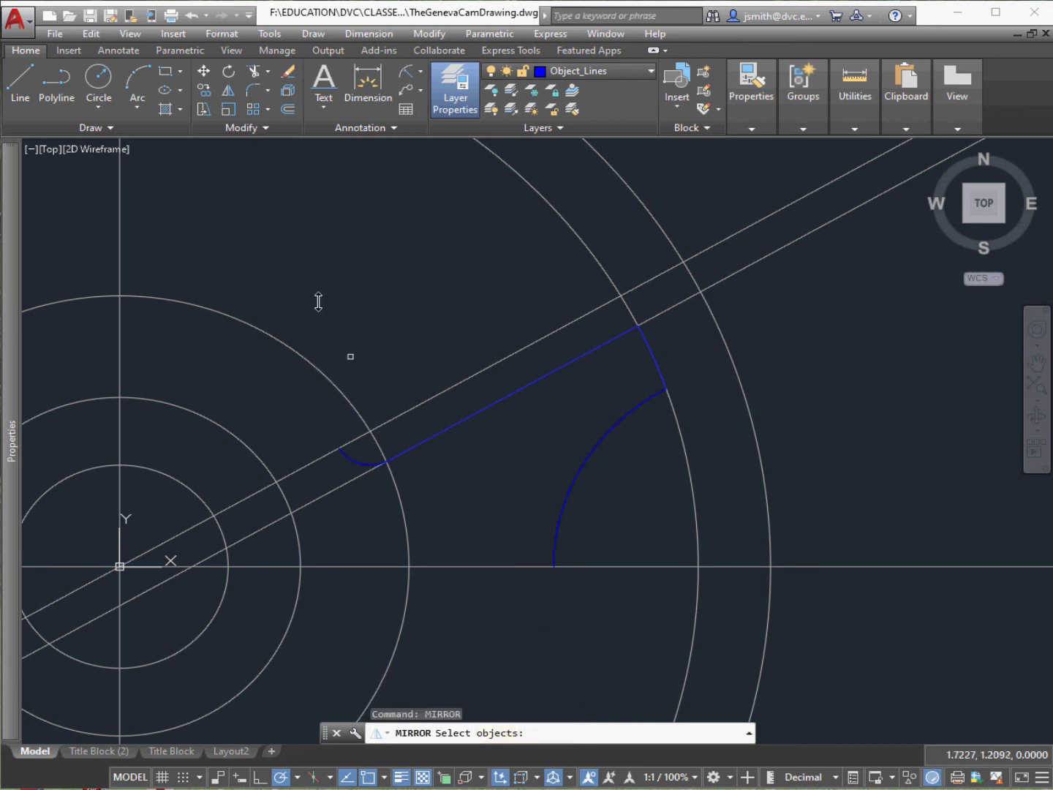
{"action": "left_click", "coordinate": [283, 222]}
{"action": "left_click", "coordinate": [750, 626]}
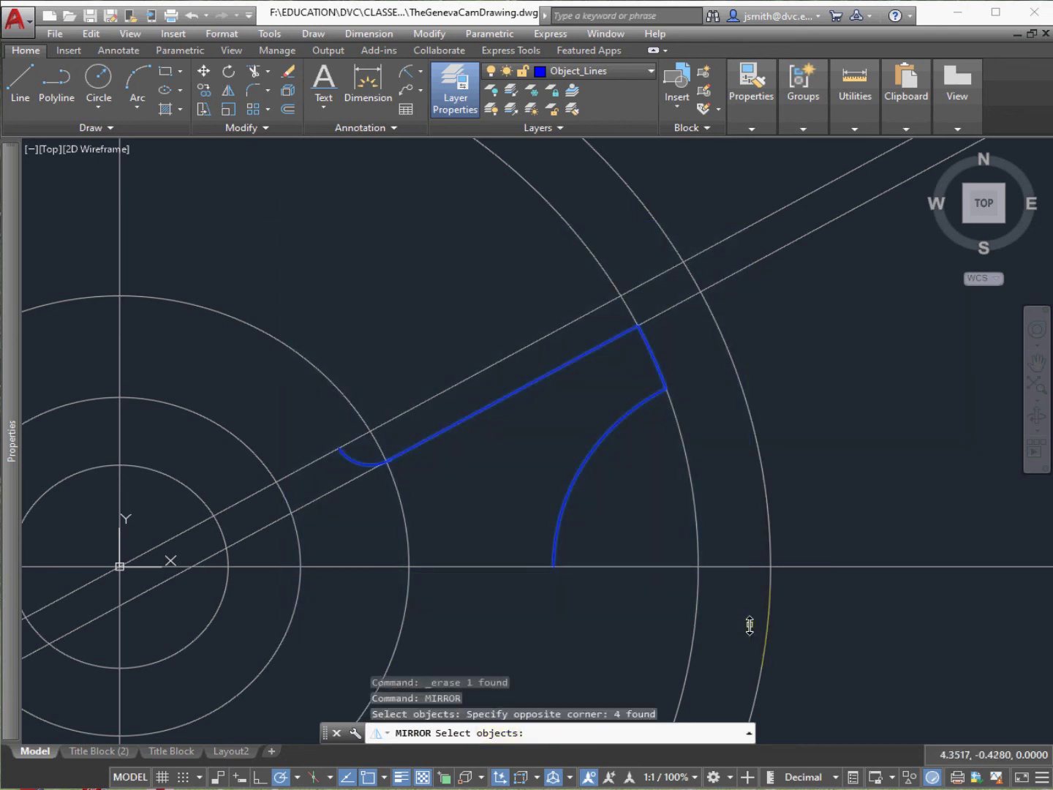
{"action": "key", "text": "Return"}
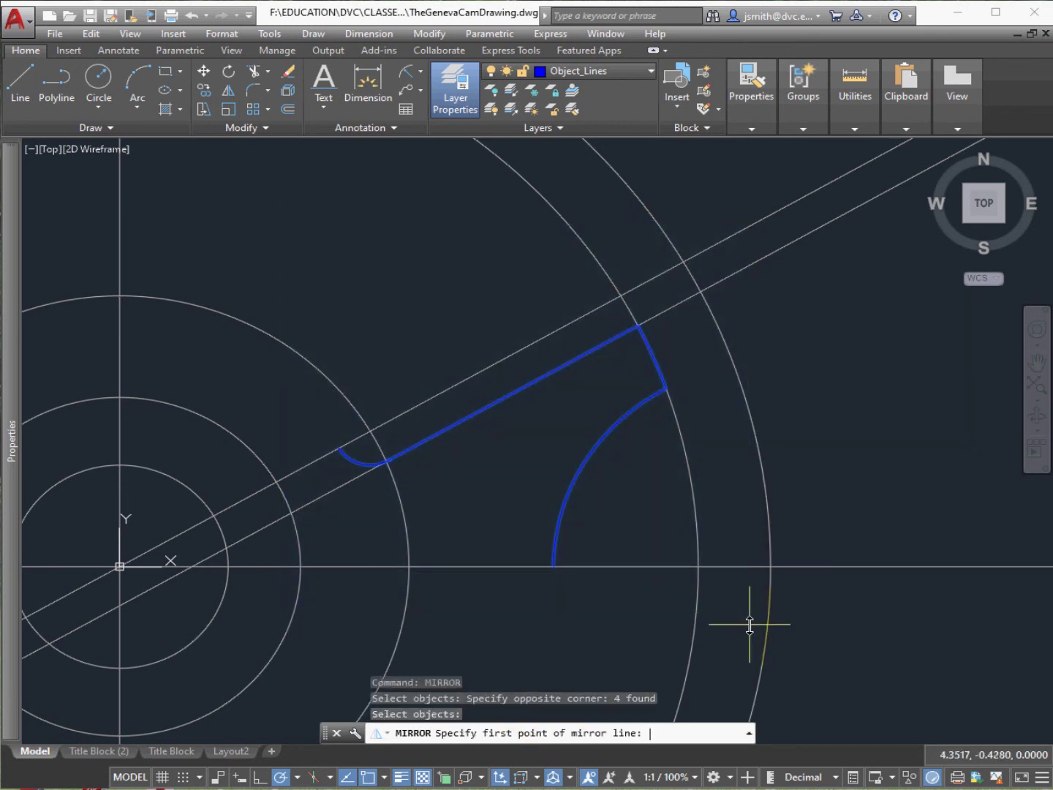
{"action": "left_click", "coordinate": [704, 566]}
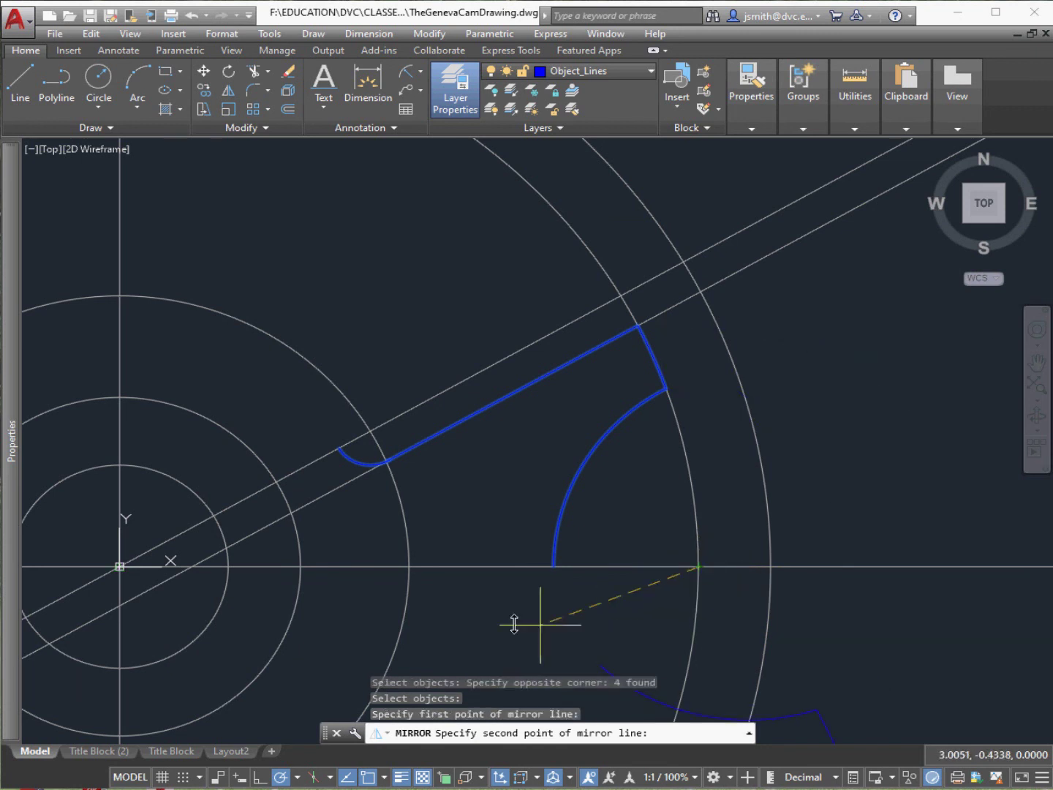
{"action": "left_click", "coordinate": [306, 567]}
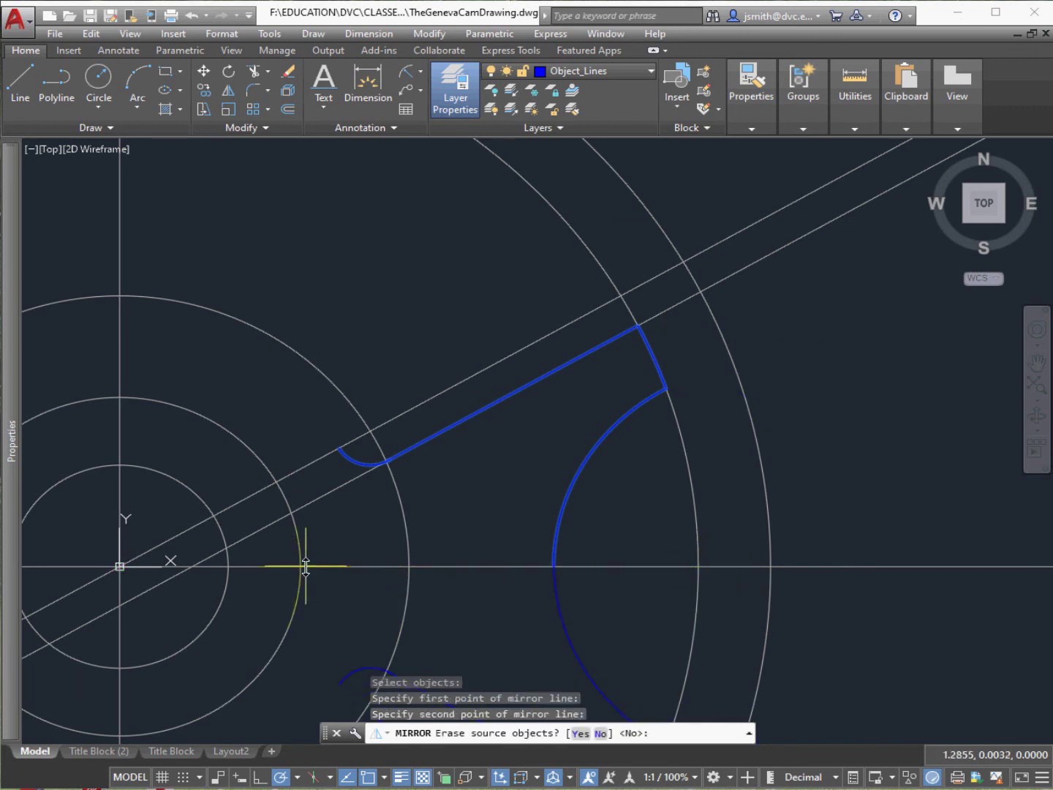
{"action": "left_click", "coordinate": [602, 733]}
{"action": "scroll", "coordinate": [639, 531], "scroll_direction": "down", "scroll_amount": 5}
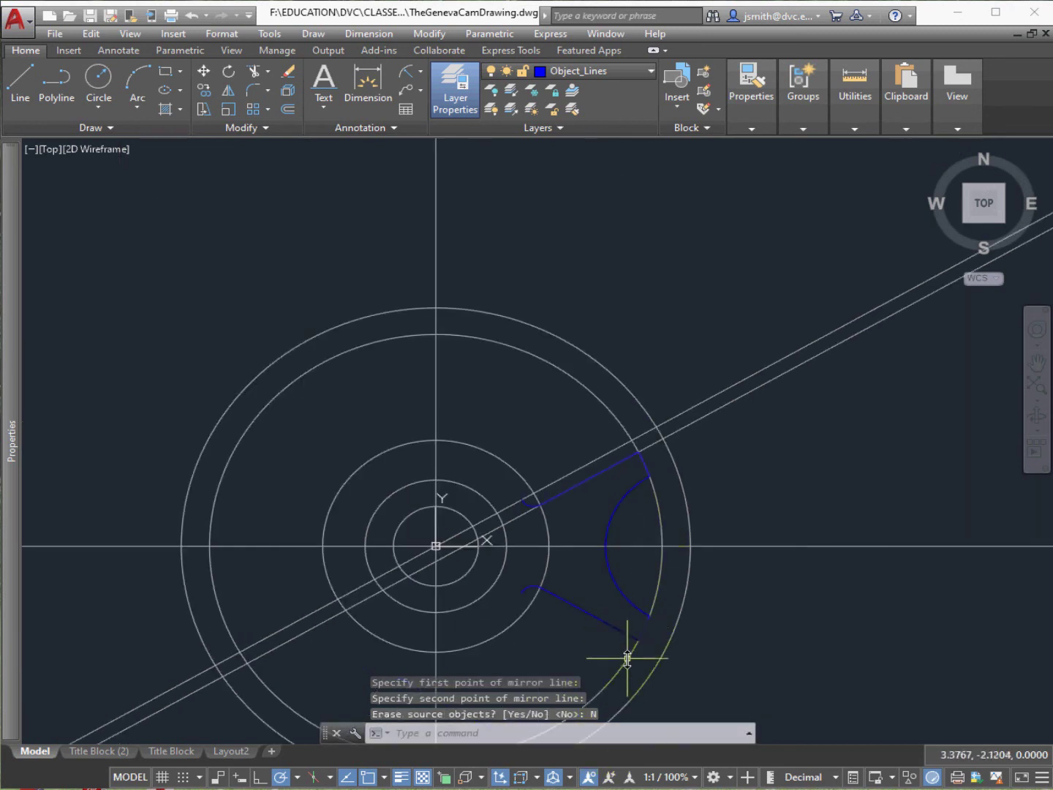
{"action": "scroll", "coordinate": [619, 664], "scroll_direction": "up", "scroll_amount": 2}
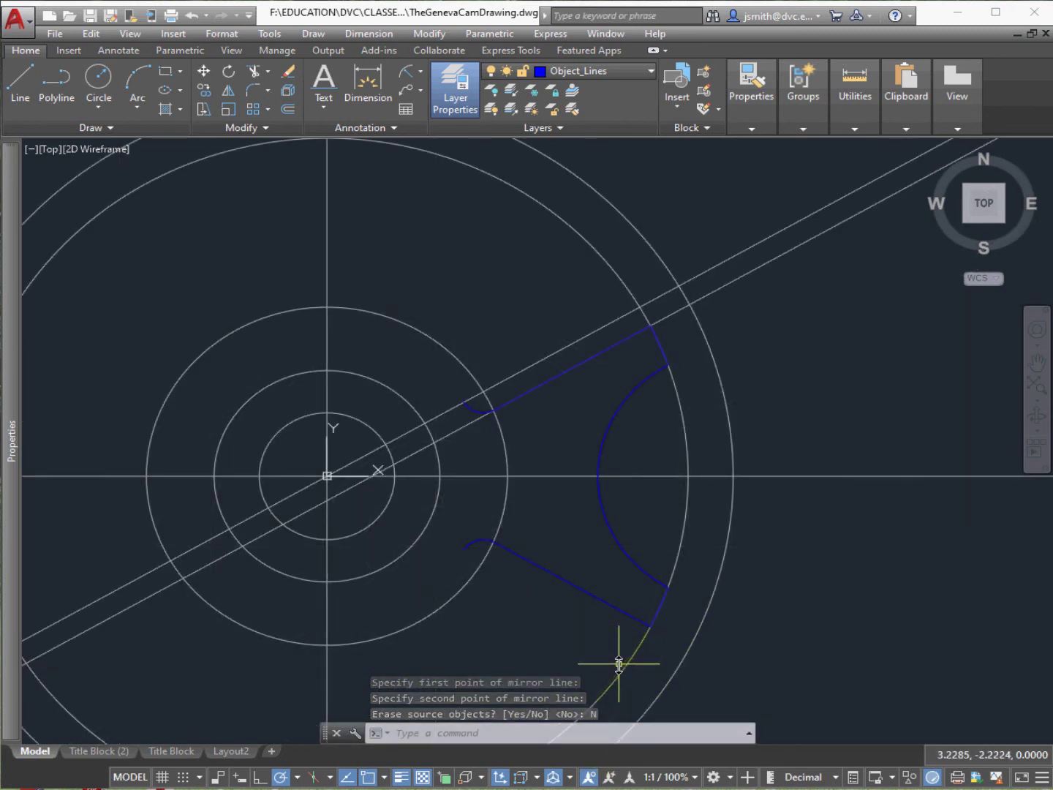